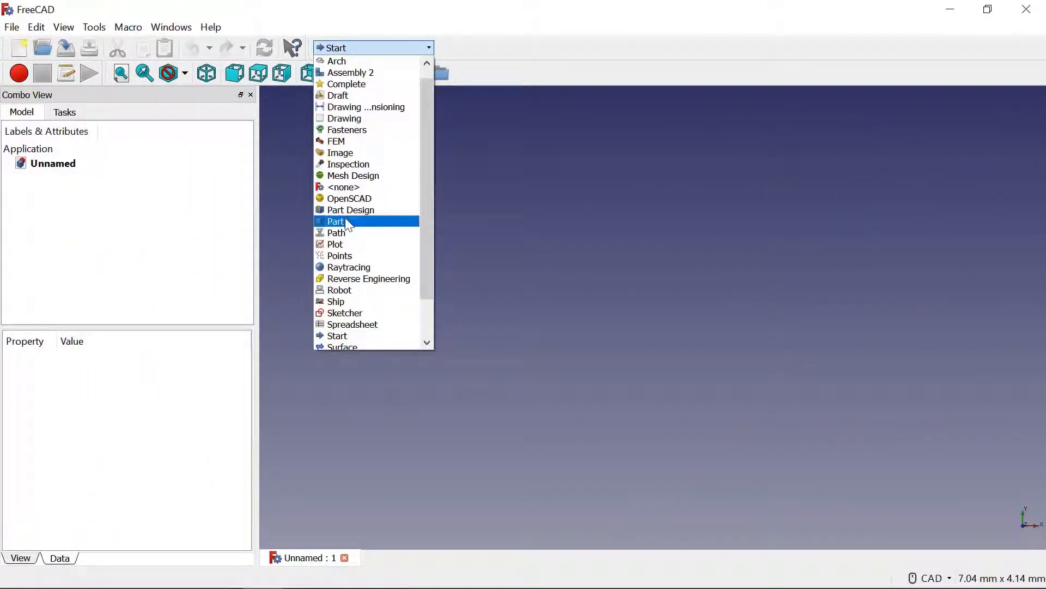
# - Switch to the Part workbench and open the geometric primitives creation with Helix as the primitive type
pyautogui.click(349, 224)
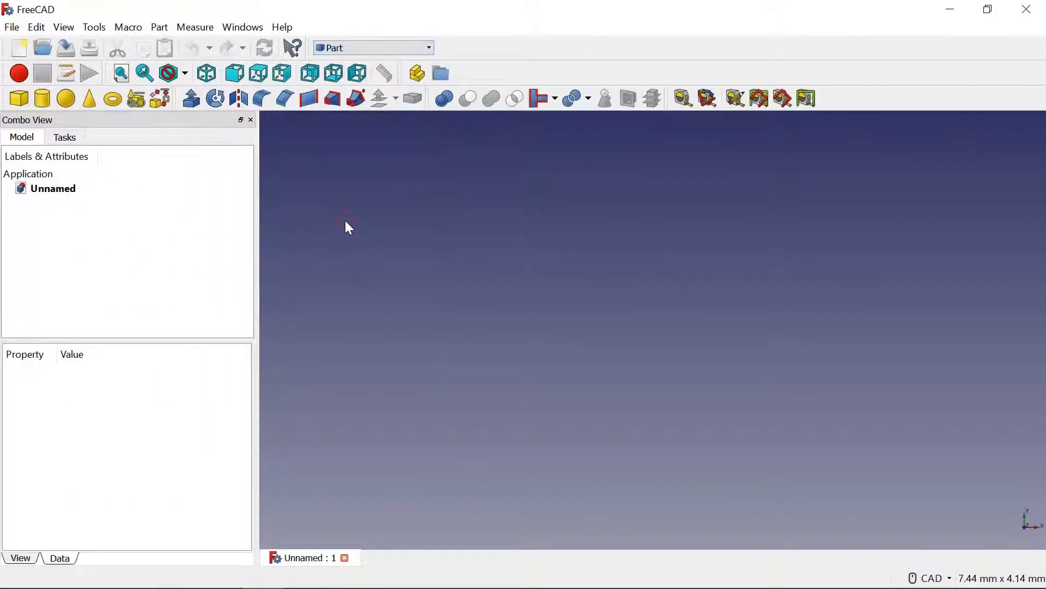
pyautogui.click(138, 100)
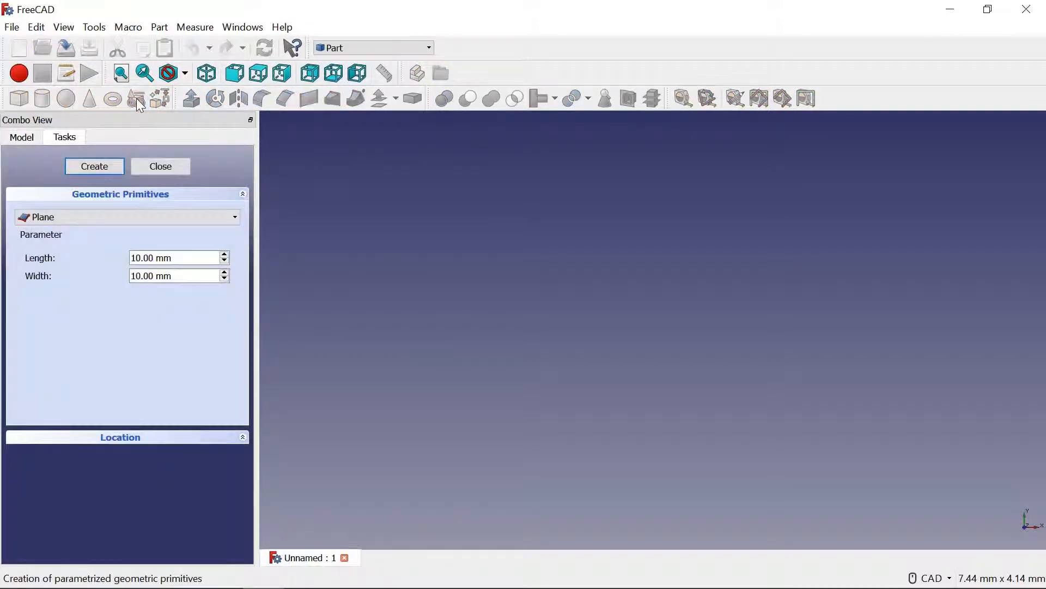
pyautogui.click(235, 215)
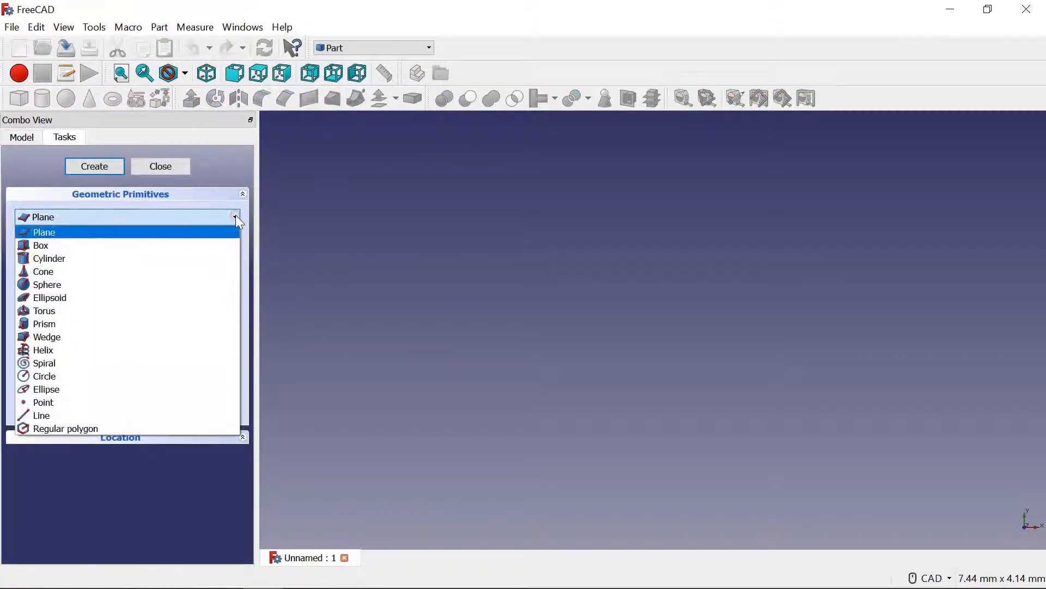
pyautogui.click(46, 350)
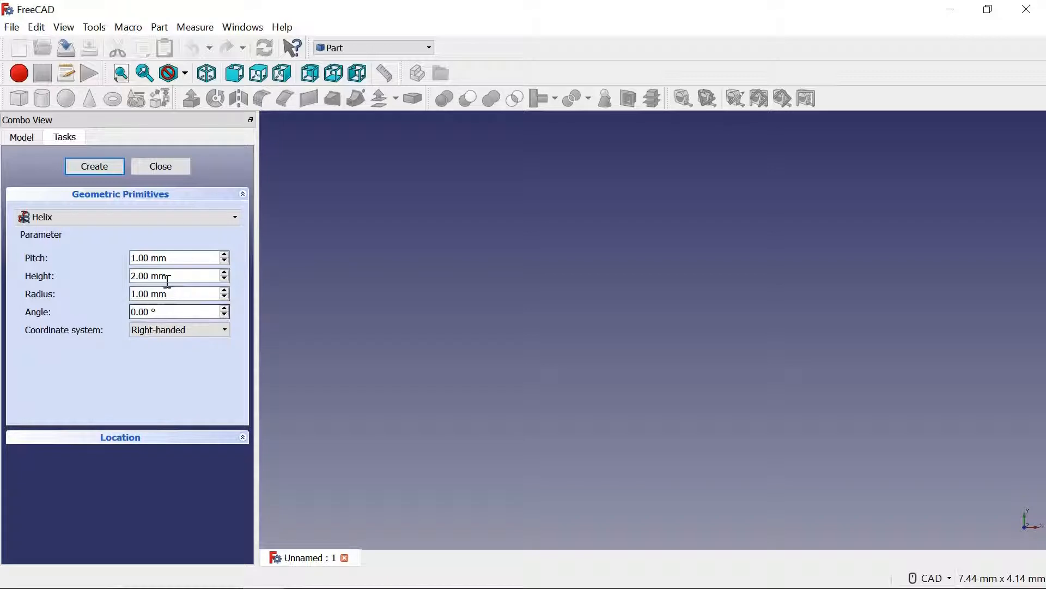
# - Set the helix height to 60 mm and its radius to 25 mm
pyautogui.click(142, 275)
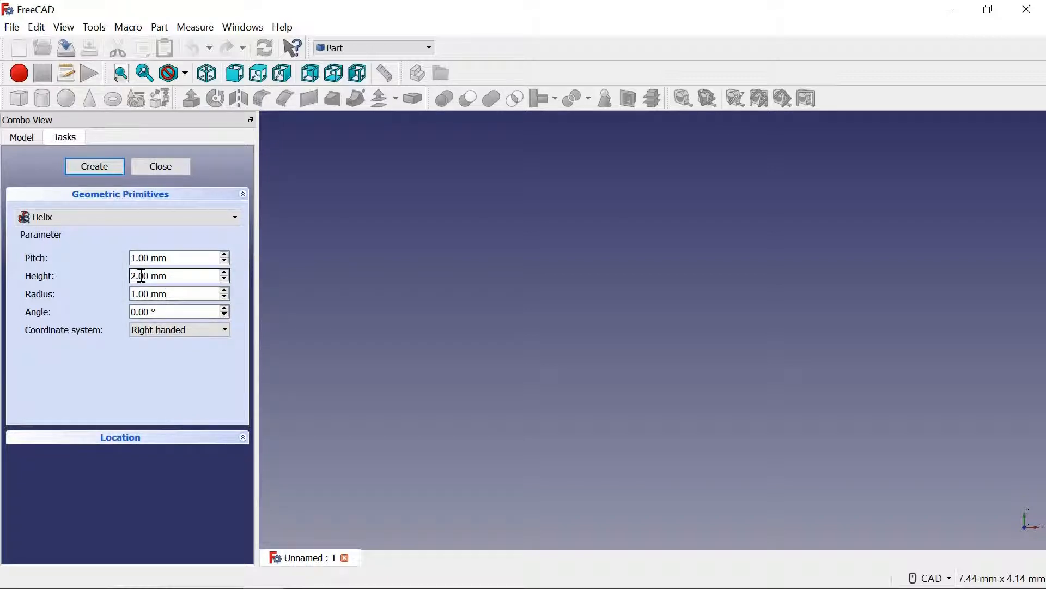
pyautogui.moveTo(136, 276); pyautogui.dragTo(122, 277)
pyautogui.write('60')
pyautogui.click(133, 295)
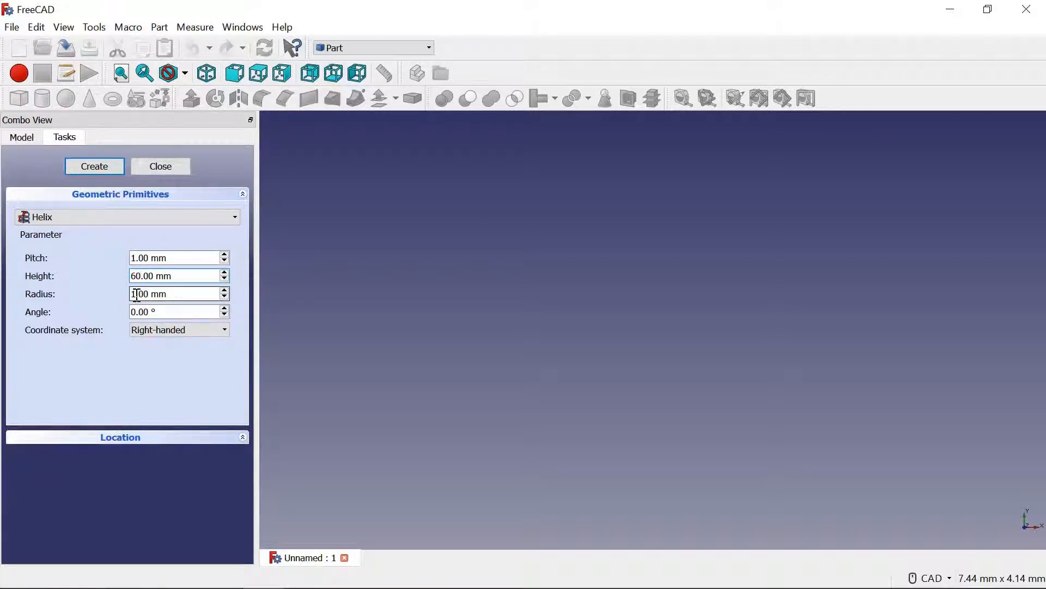
pyautogui.moveTo(133, 294); pyautogui.dragTo(122, 297)
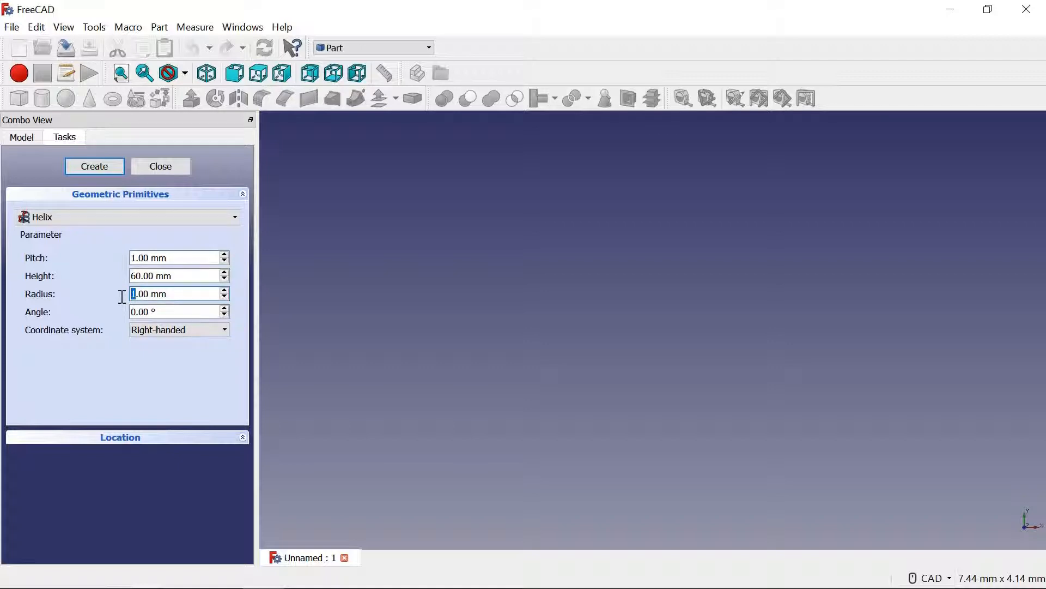
pyautogui.write('25')
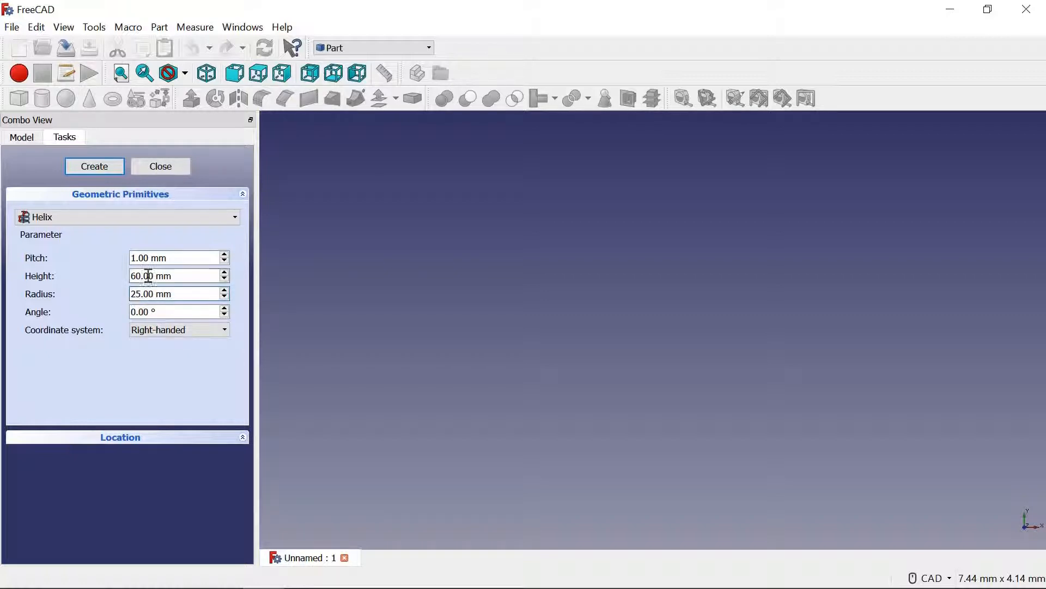
# - Set the helix pitch to 12 mm and its angle to 20°, create the helix and close the primitive settings
pyautogui.moveTo(137, 257); pyautogui.dragTo(125, 259)
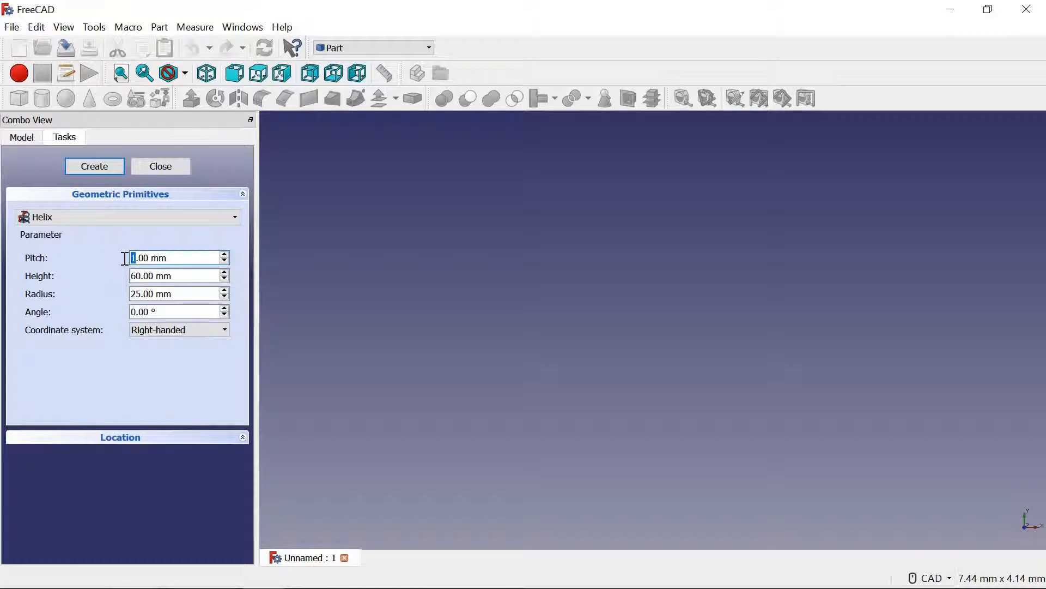
pyautogui.write('12')
pyautogui.click(138, 313)
pyautogui.moveTo(137, 313); pyautogui.dragTo(111, 312)
pyautogui.write('2')
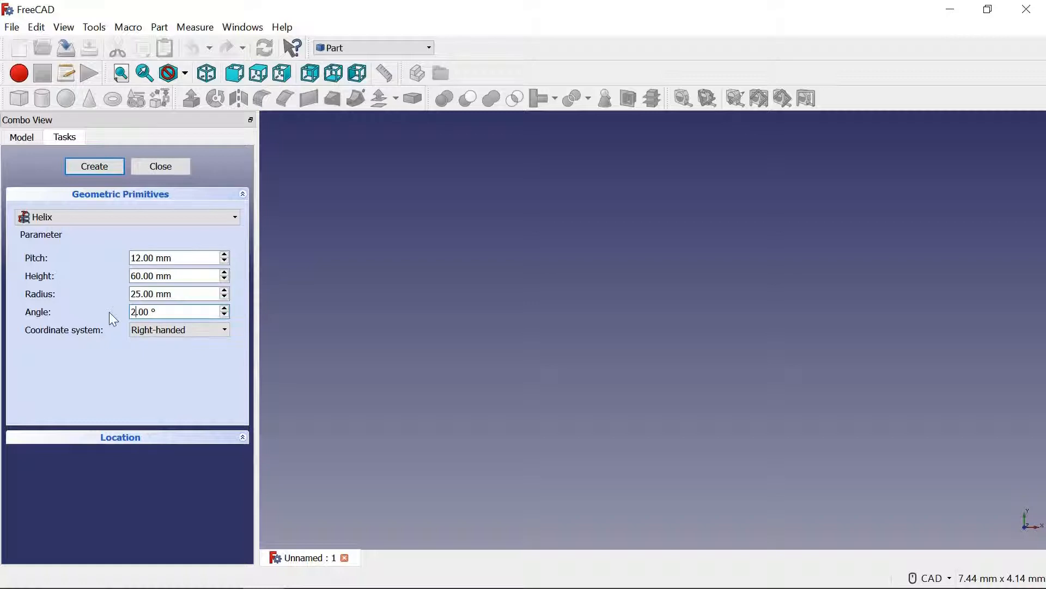
pyautogui.write('0')
pyautogui.click(109, 166)
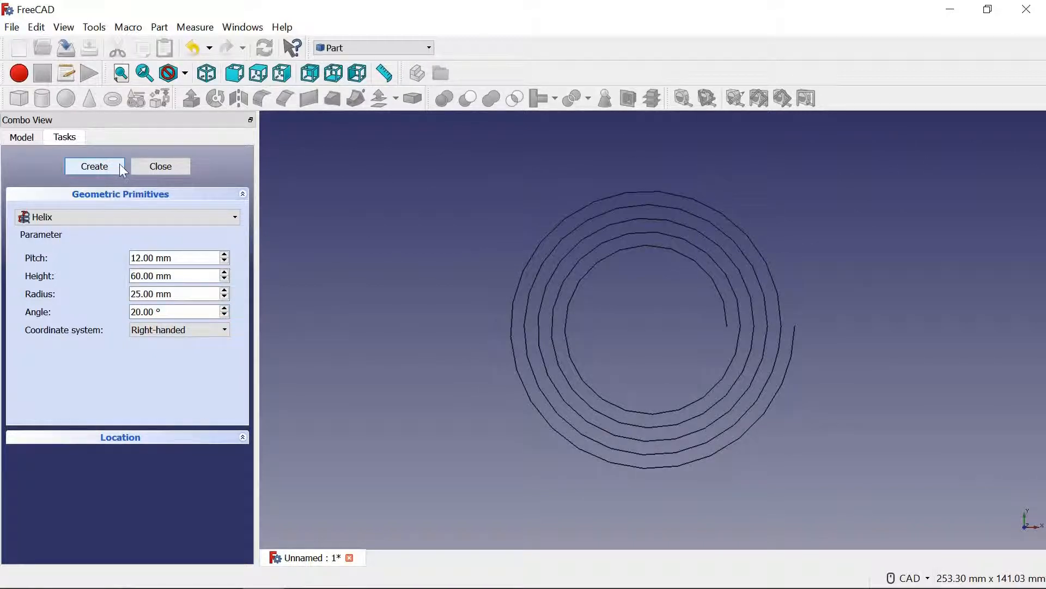
pyautogui.click(212, 78)
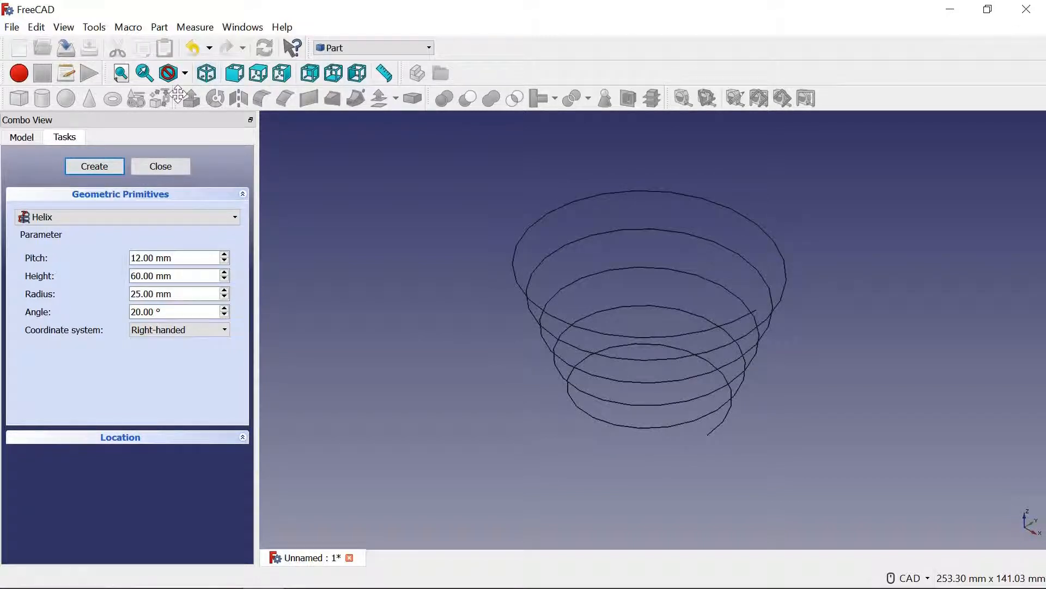
pyautogui.click(285, 76)
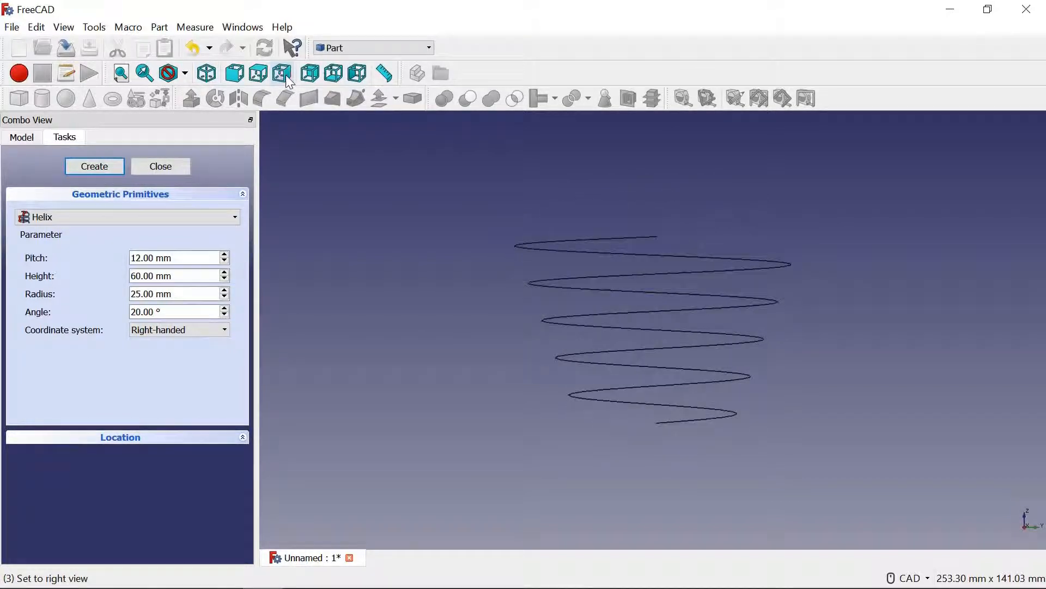
pyautogui.click(168, 167)
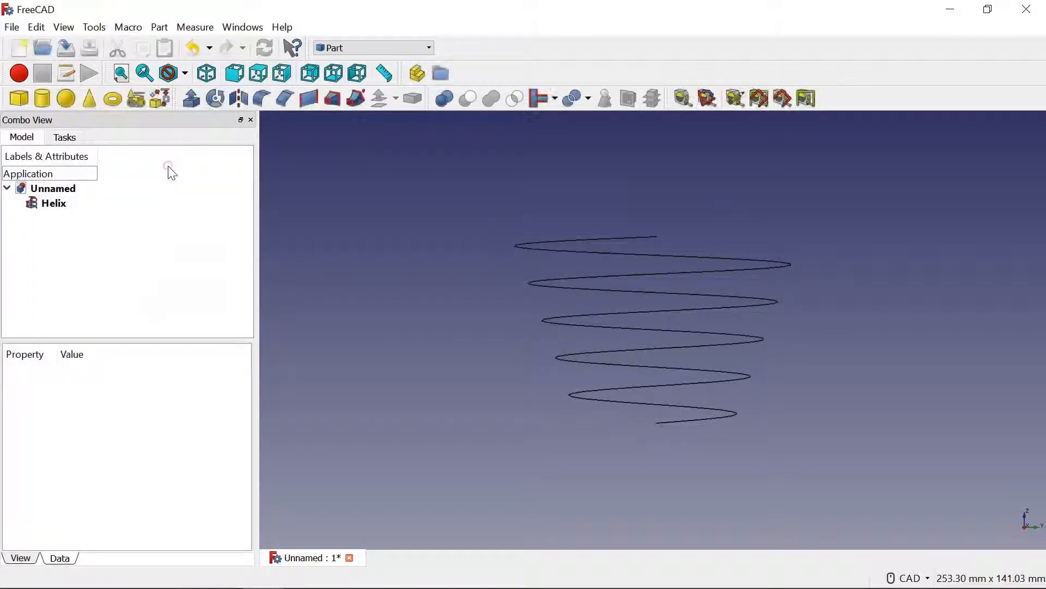
# - Switch to the Part Design workbench and create a new sketch on the XZ plane
pyautogui.click(429, 48)
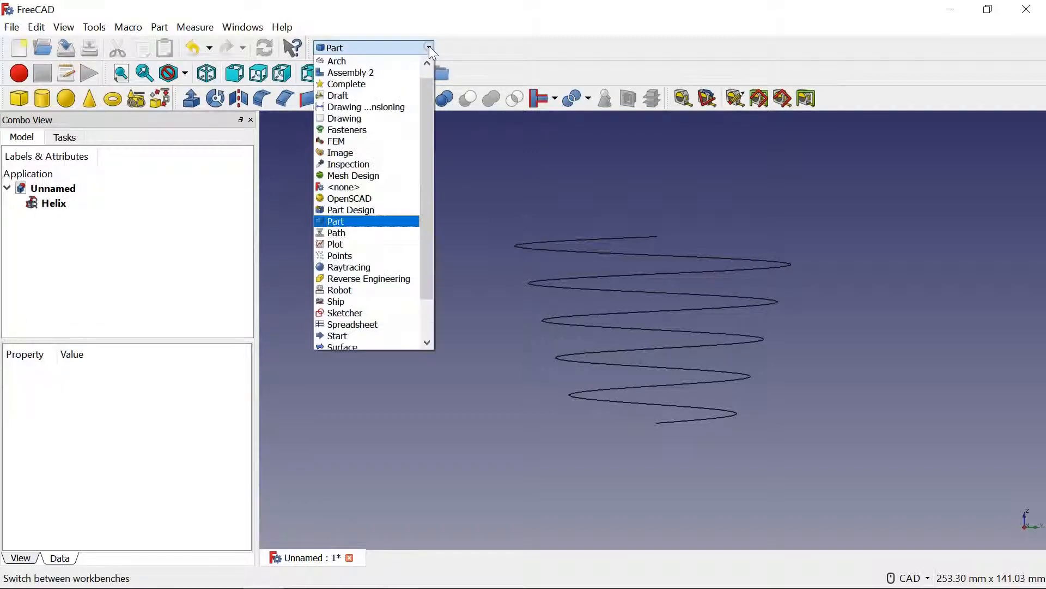
pyautogui.click(359, 211)
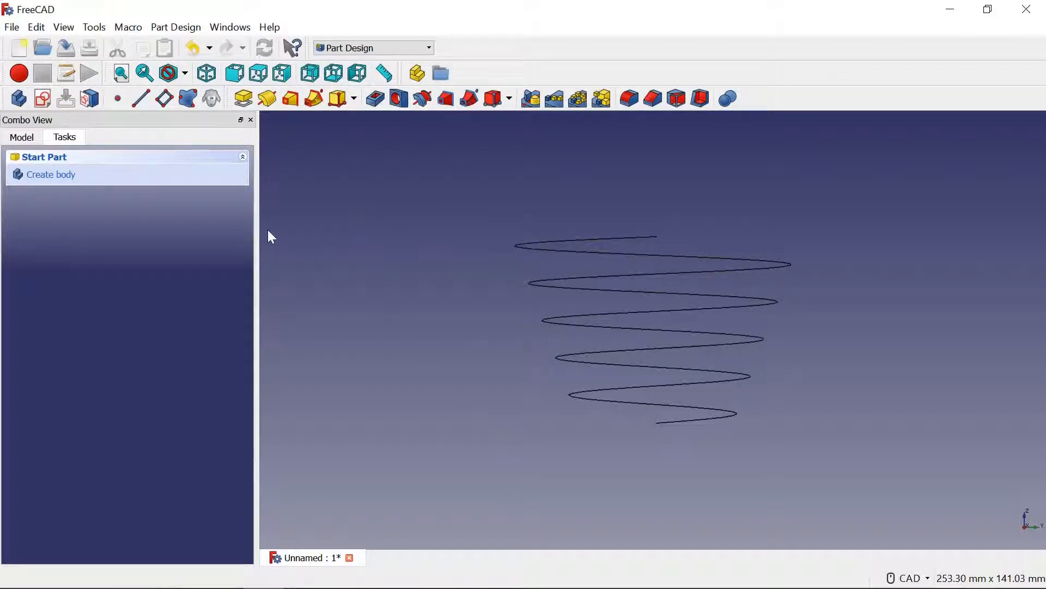
pyautogui.click(43, 99)
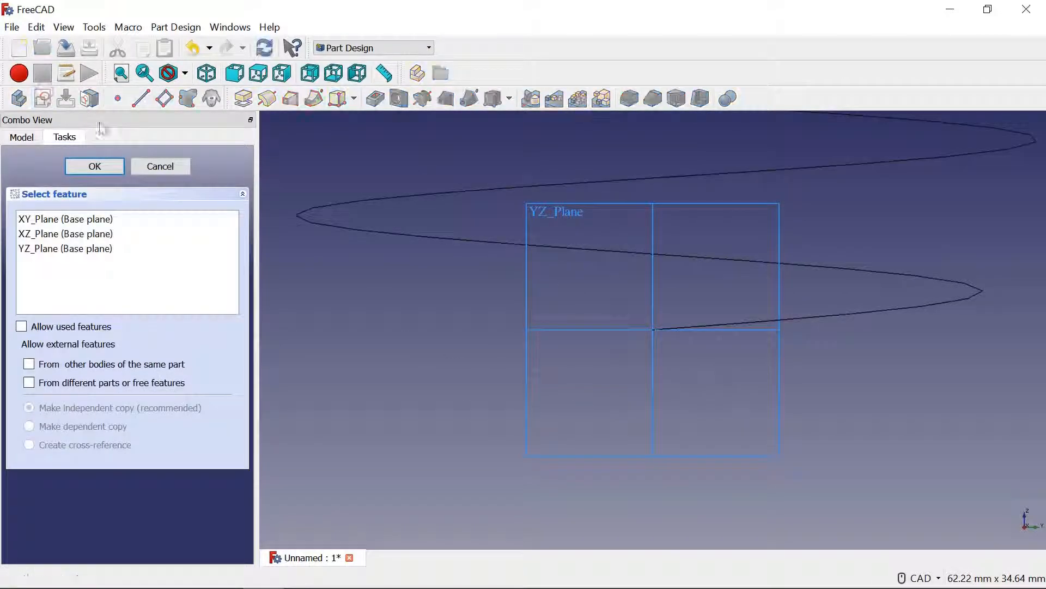
pyautogui.click(54, 236)
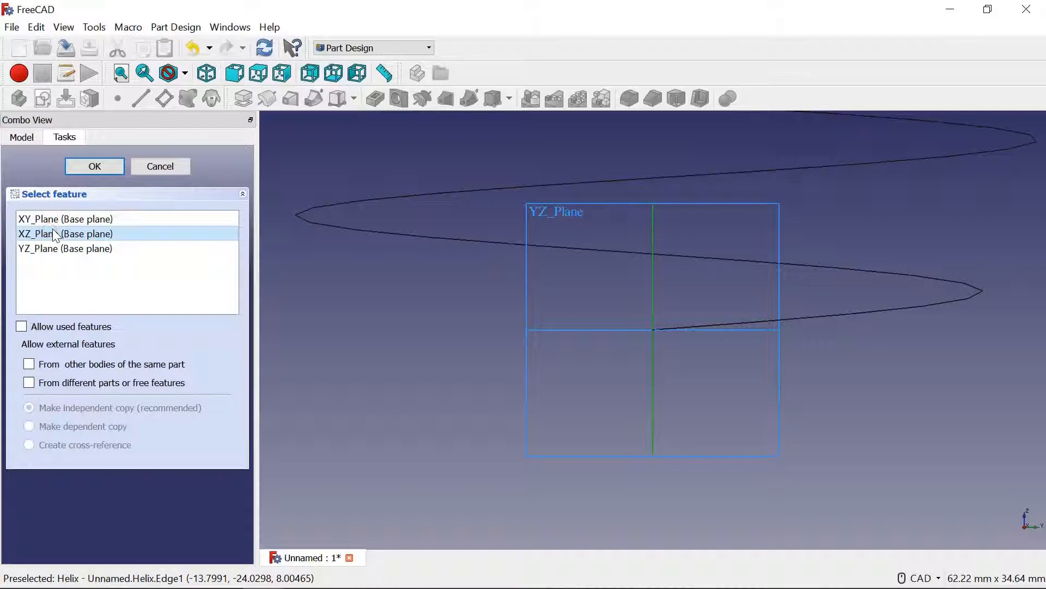
pyautogui.click(96, 164)
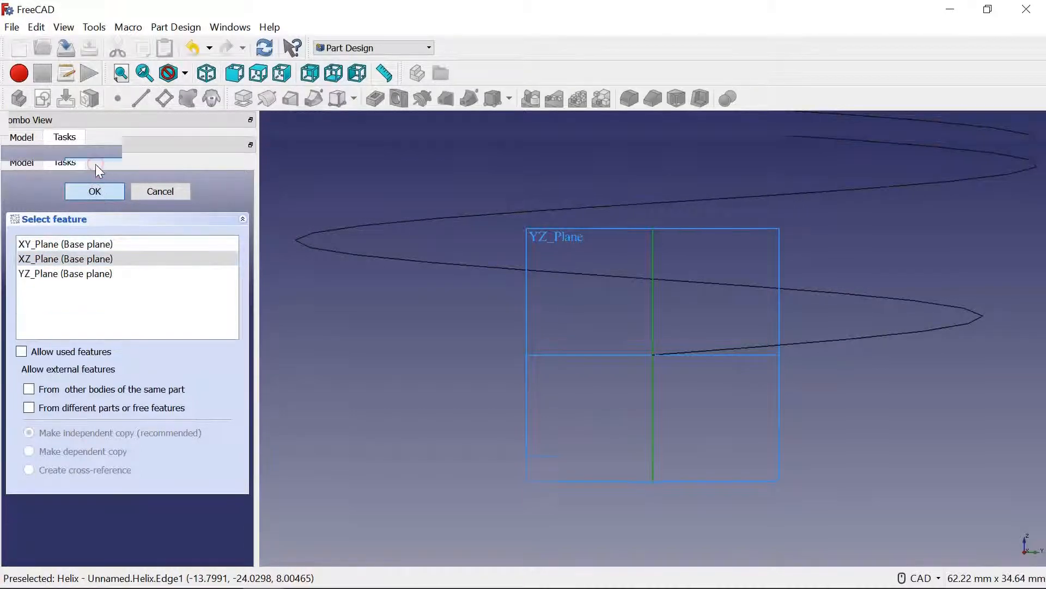
# - Sketch a circle of about 8.6 mm radius centred on the horizontal axis, about 56 mm from the origin beyond the helix's lower end
pyautogui.scroll(-4, 723, 314)
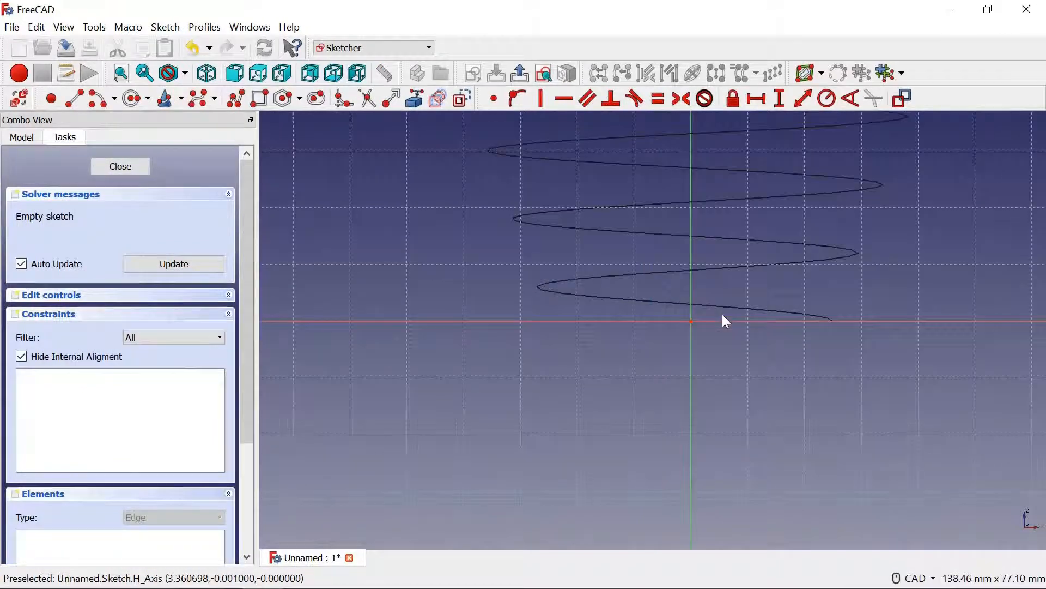
pyautogui.moveTo(816, 274)
pyautogui.mouseDown(button='middle')
pyautogui.moveTo(826, 268)
pyautogui.moveTo(708, 344)
pyautogui.mouseUp(button='middle')
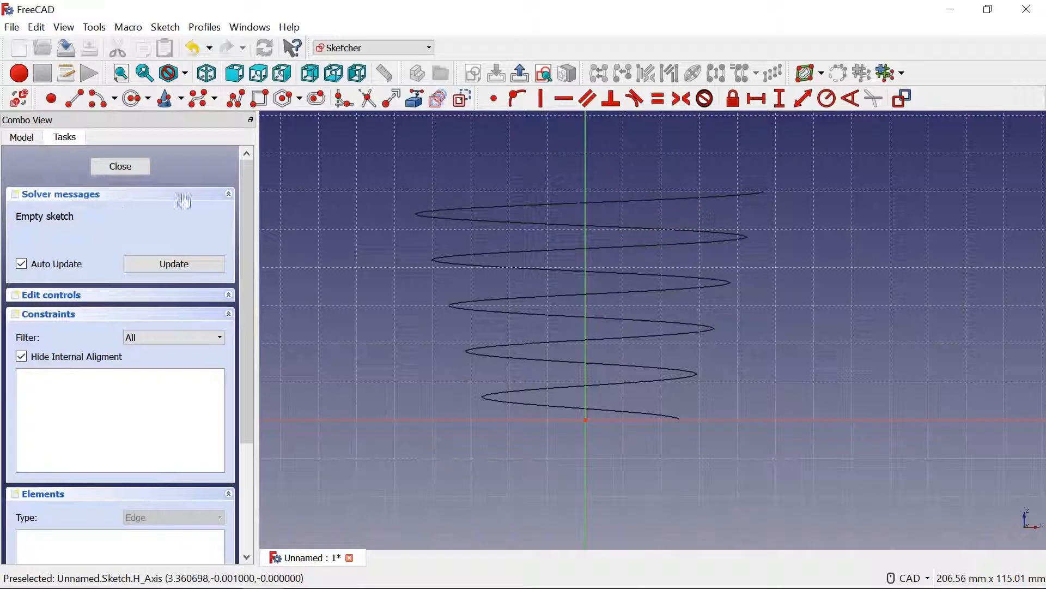
pyautogui.click(130, 98)
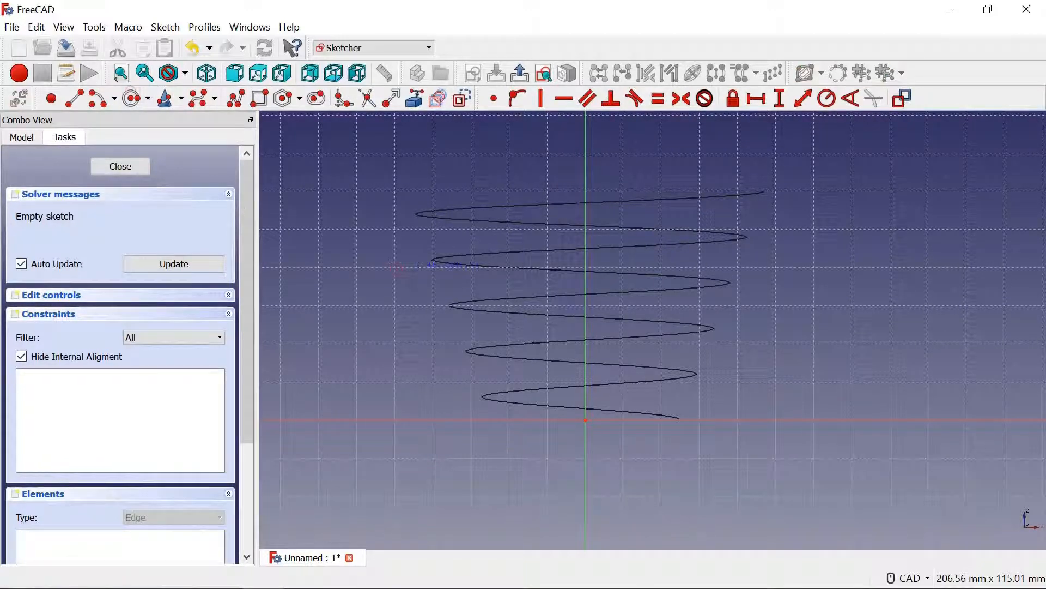
pyautogui.click(798, 420)
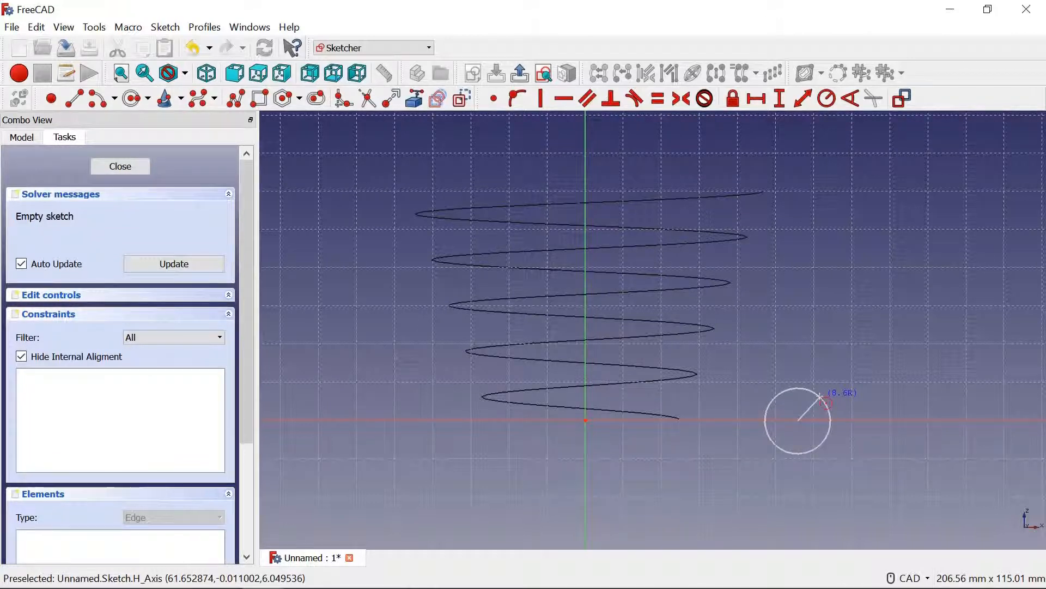
pyautogui.click(818, 395)
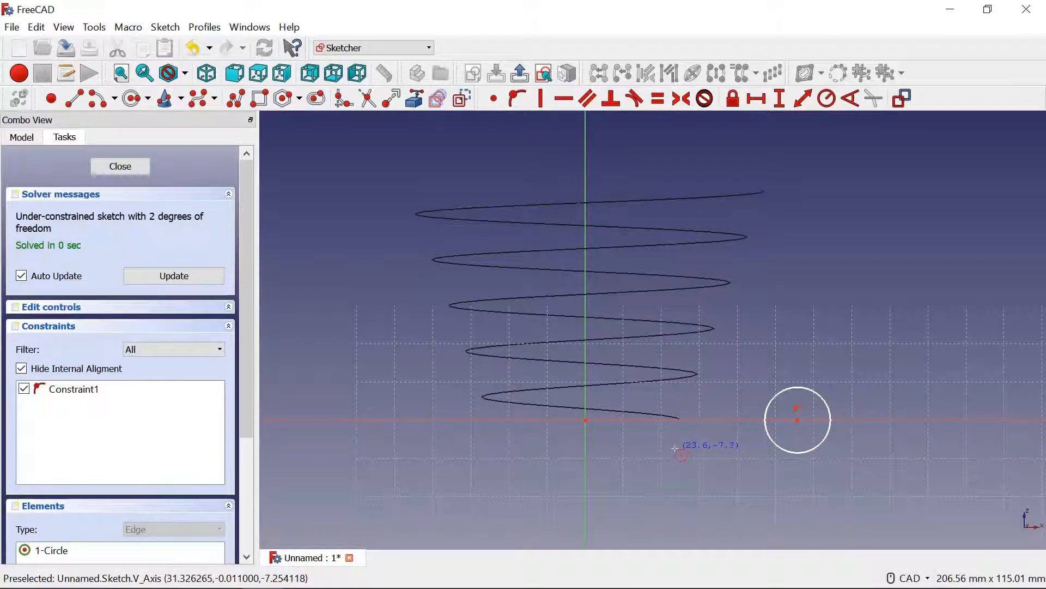
pyautogui.press('Escape')
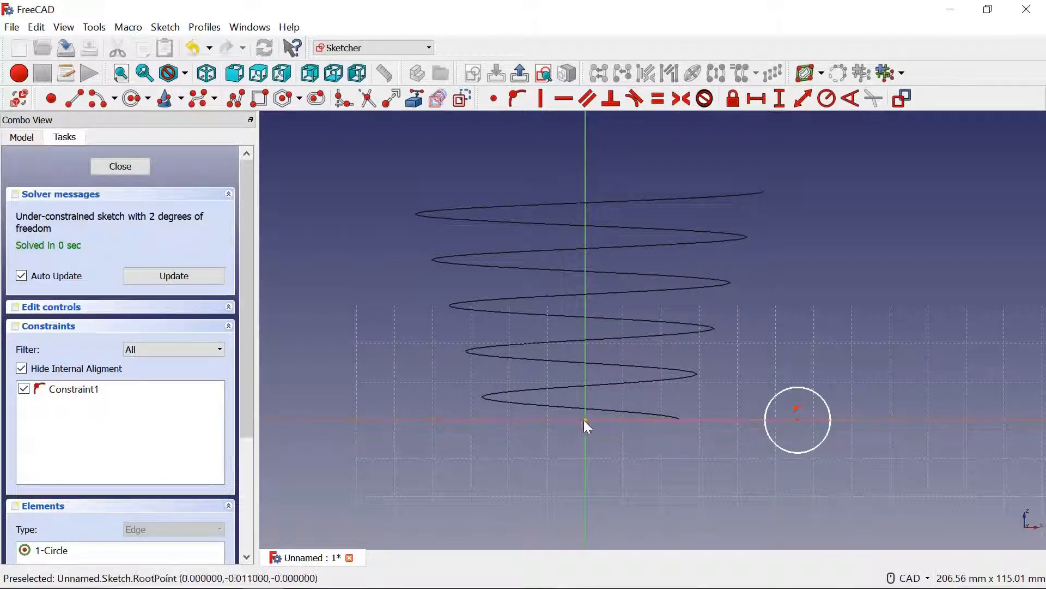
# - Constrain the horizontal distance between the origin and the circle's centre to 25 mm
pyautogui.click(798, 420)
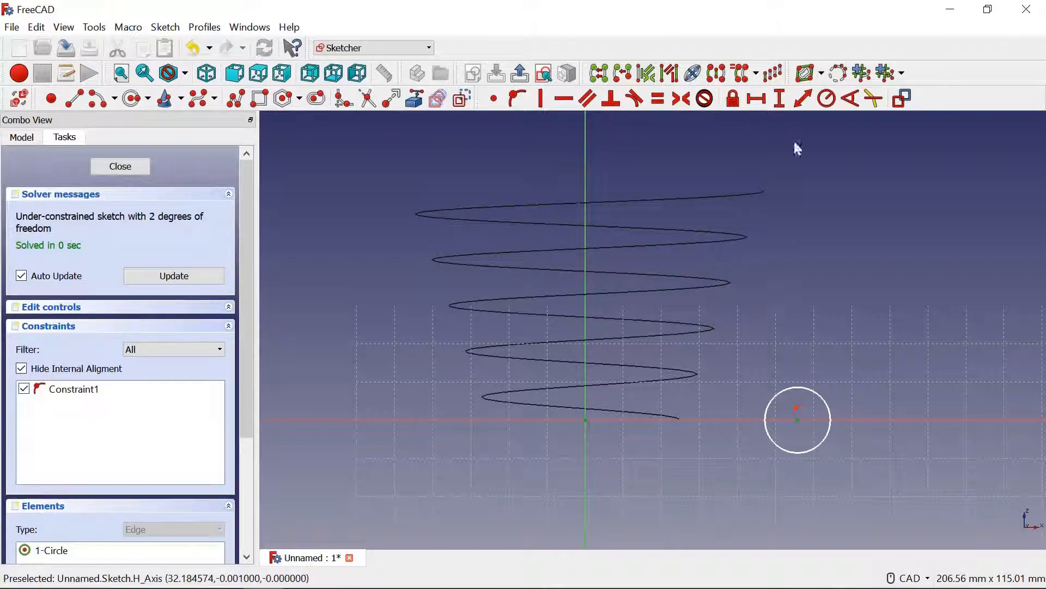
pyautogui.click(757, 101)
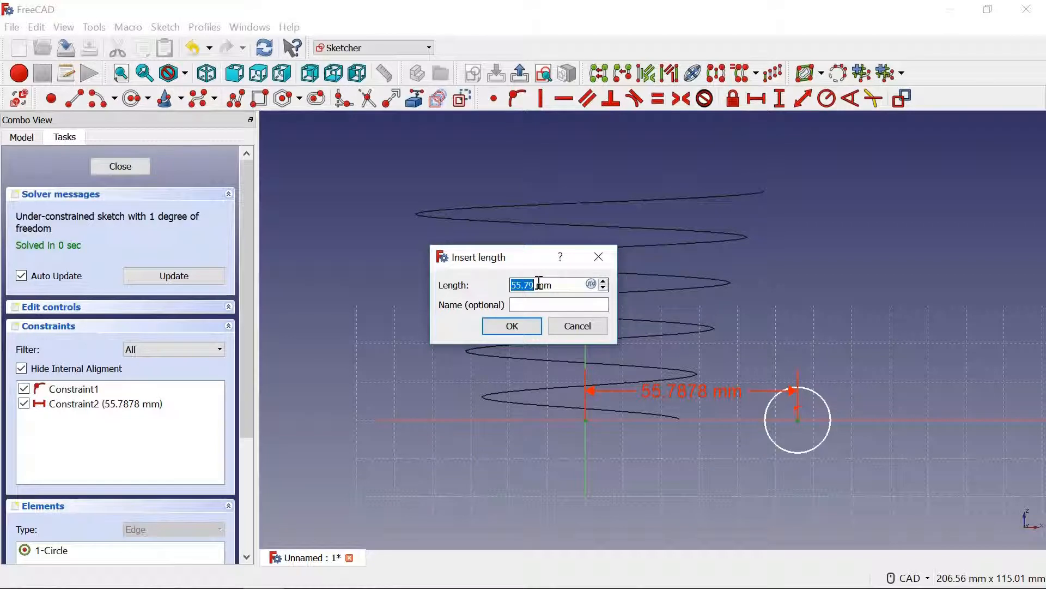
pyautogui.write('25')
pyautogui.click(512, 326)
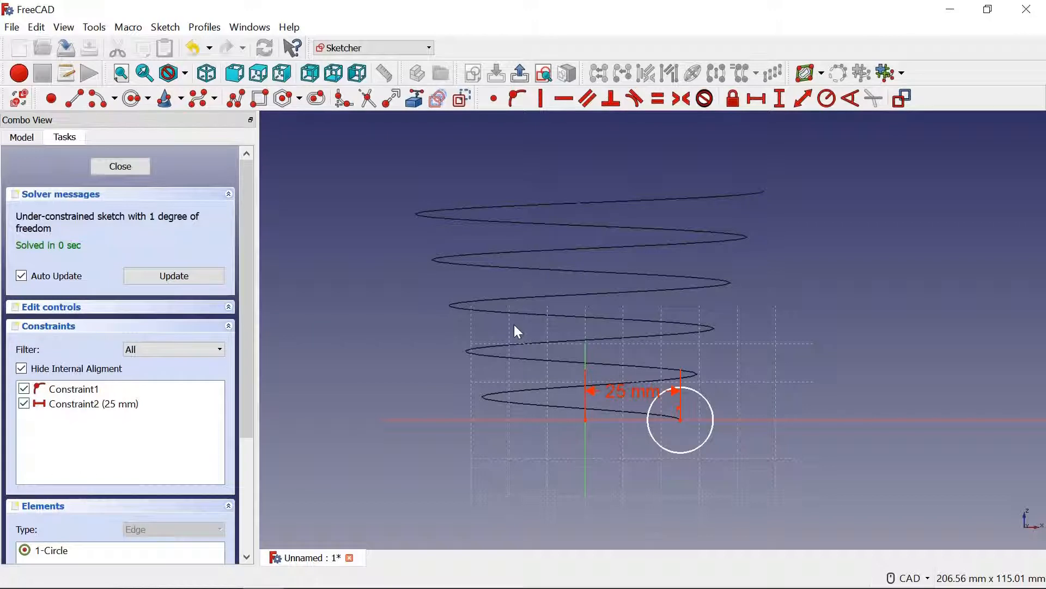
# - Constrain the circle's radius to 2.5 mm and close the sketch
pyautogui.click(706, 444)
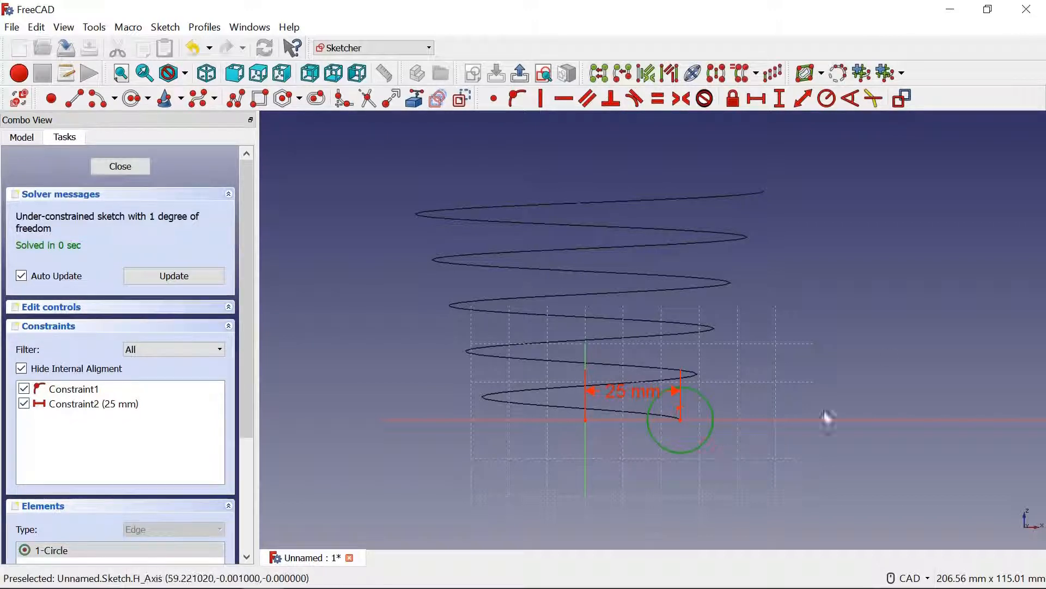
pyautogui.click(827, 101)
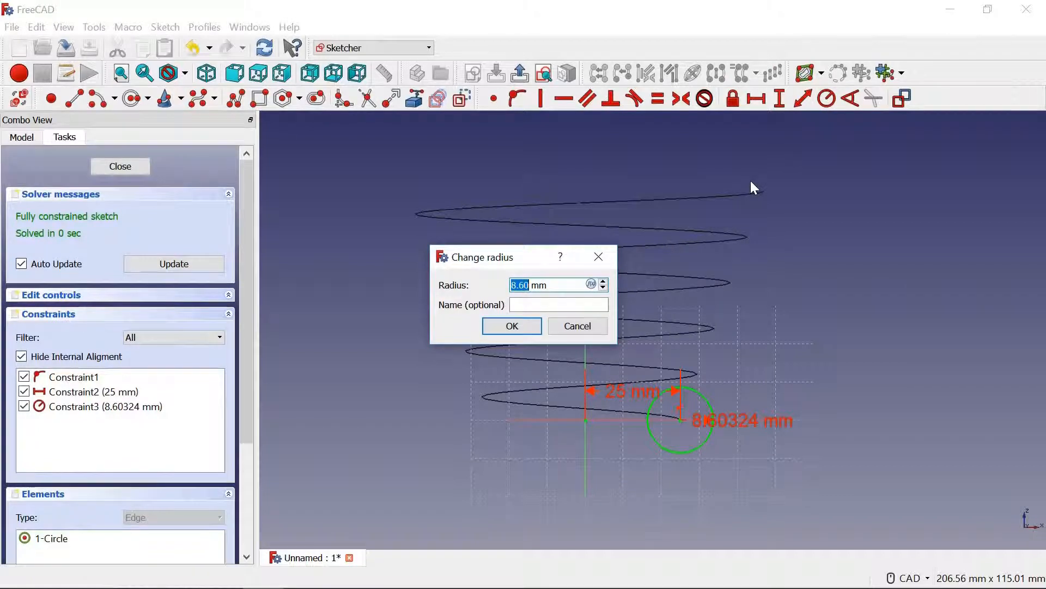
pyautogui.write('2.5')
pyautogui.click(512, 326)
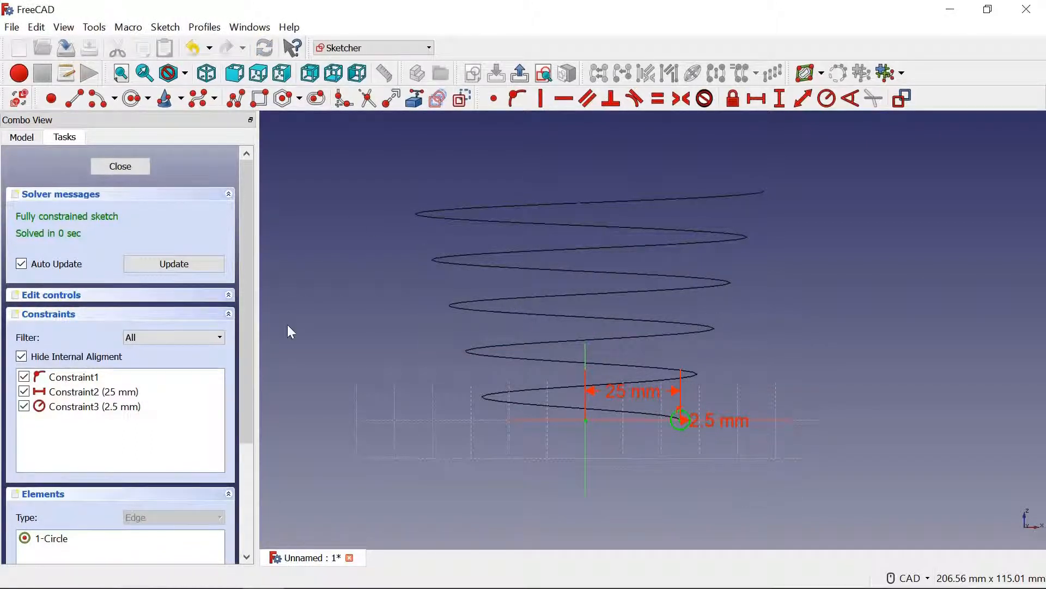
pyautogui.click(122, 166)
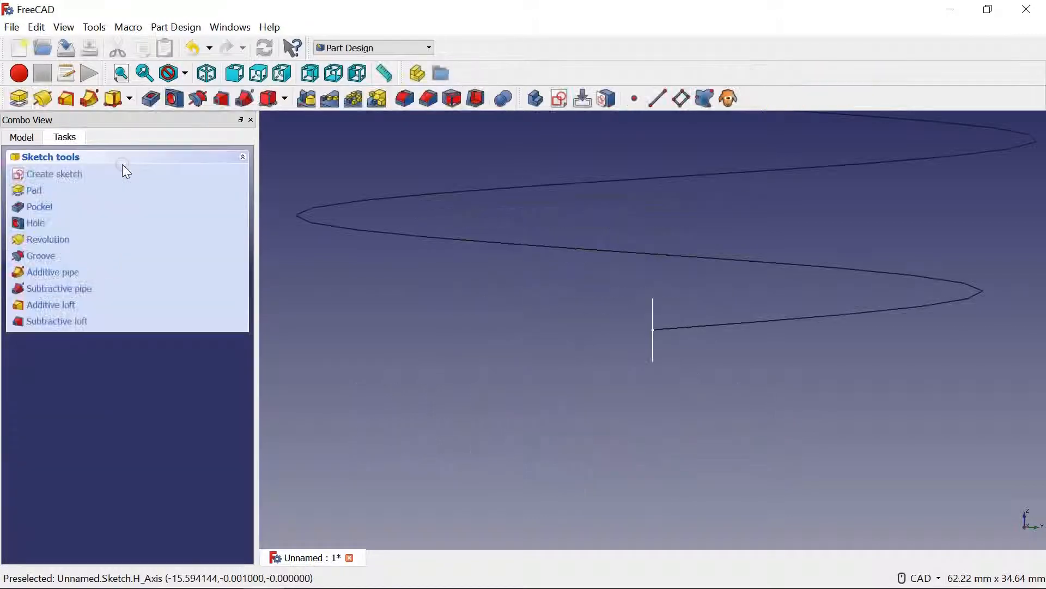
# - Switch to the Part workbench and start a Sweep with the circle sketch as its profile
pyautogui.click(429, 48)
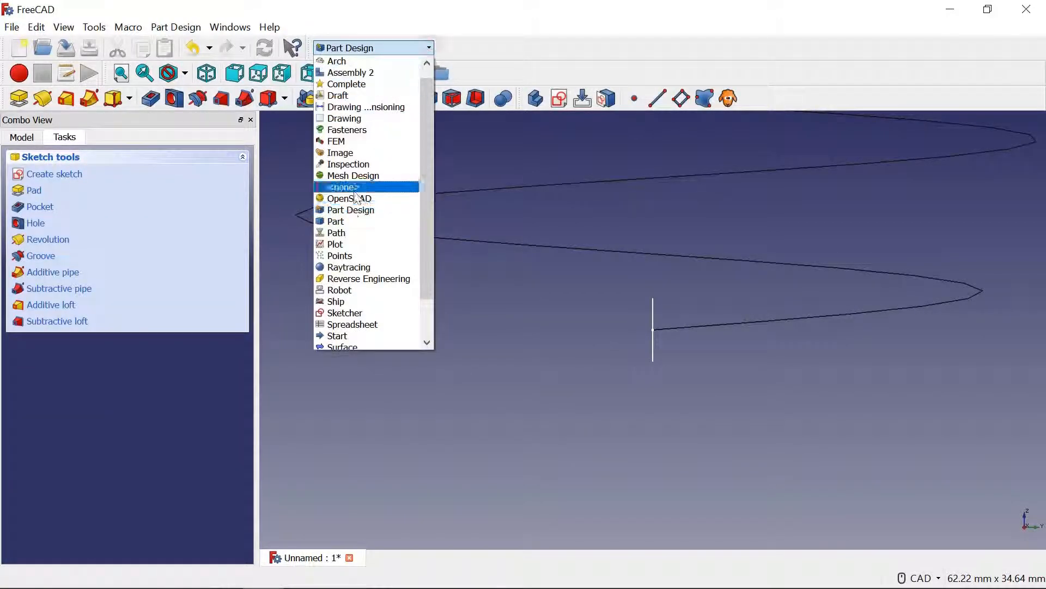
pyautogui.click(346, 221)
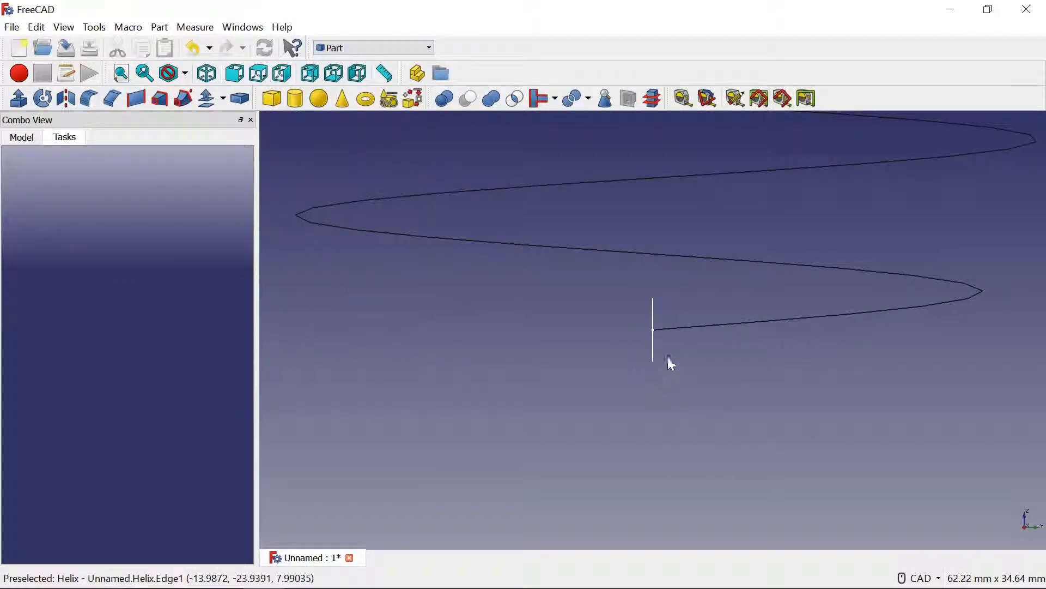
pyautogui.middleClick(617, 374)
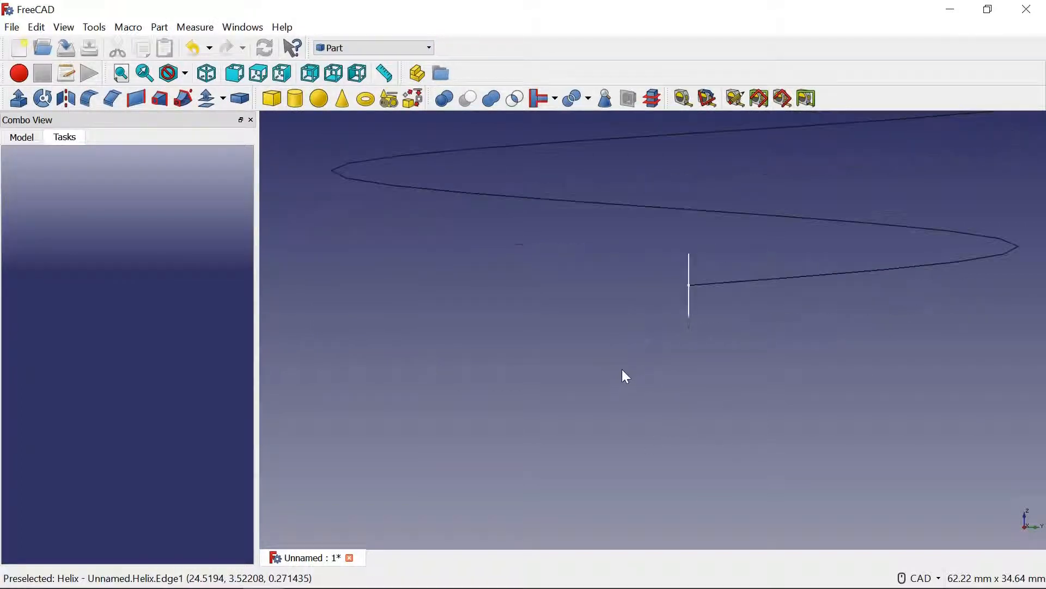
pyautogui.moveTo(625, 367); pyautogui.dragTo(604, 393, button='middle')
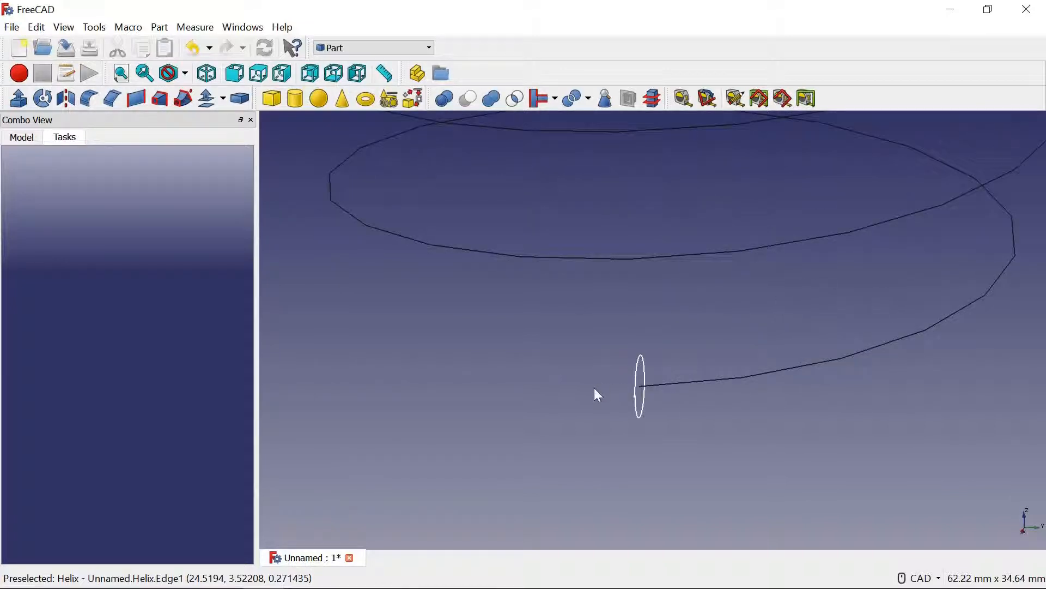
pyautogui.click(184, 100)
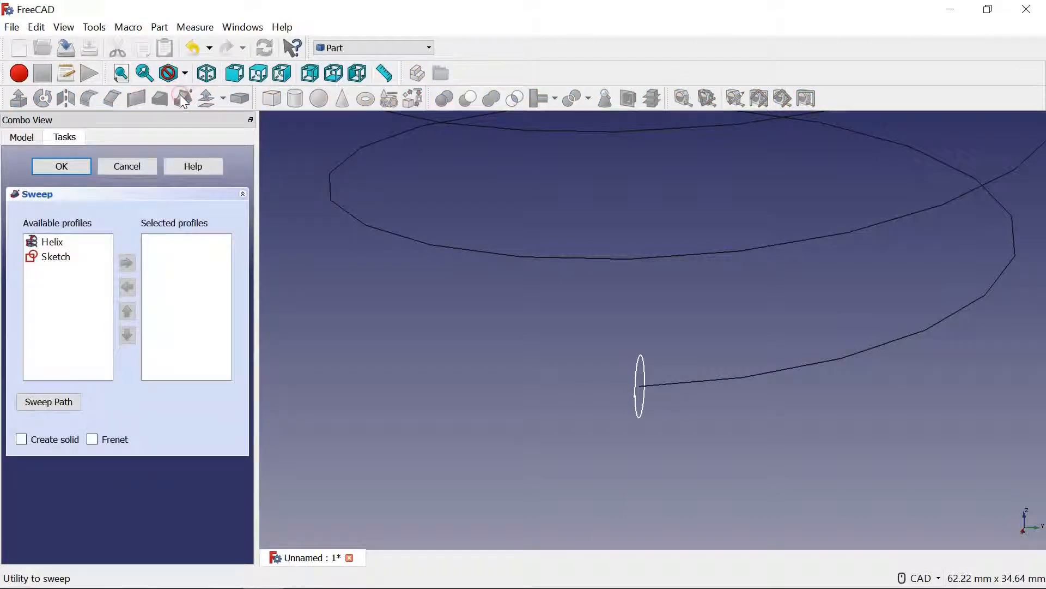
pyautogui.click(49, 259)
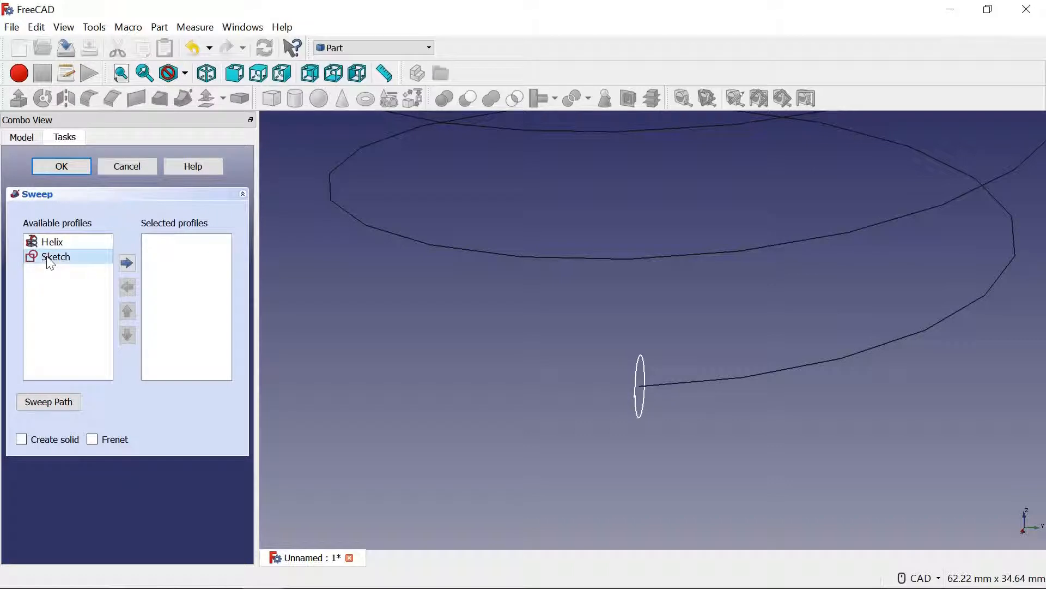
pyautogui.click(127, 264)
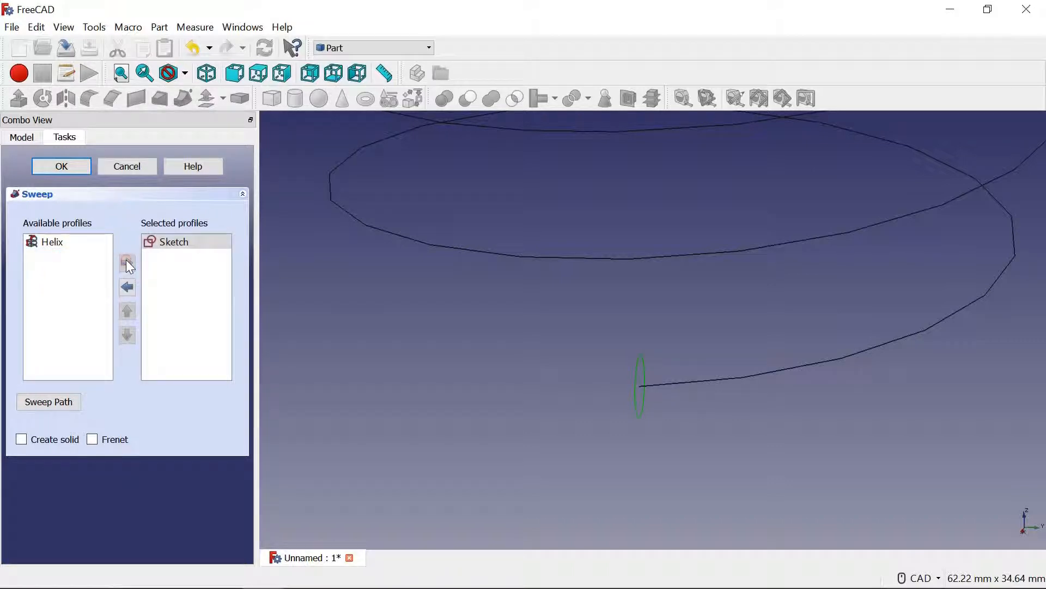
# - Set all five turns of the helix as the sweep path
pyautogui.scroll(-2, 576, 319)
pyautogui.scroll(-2, 576, 318)
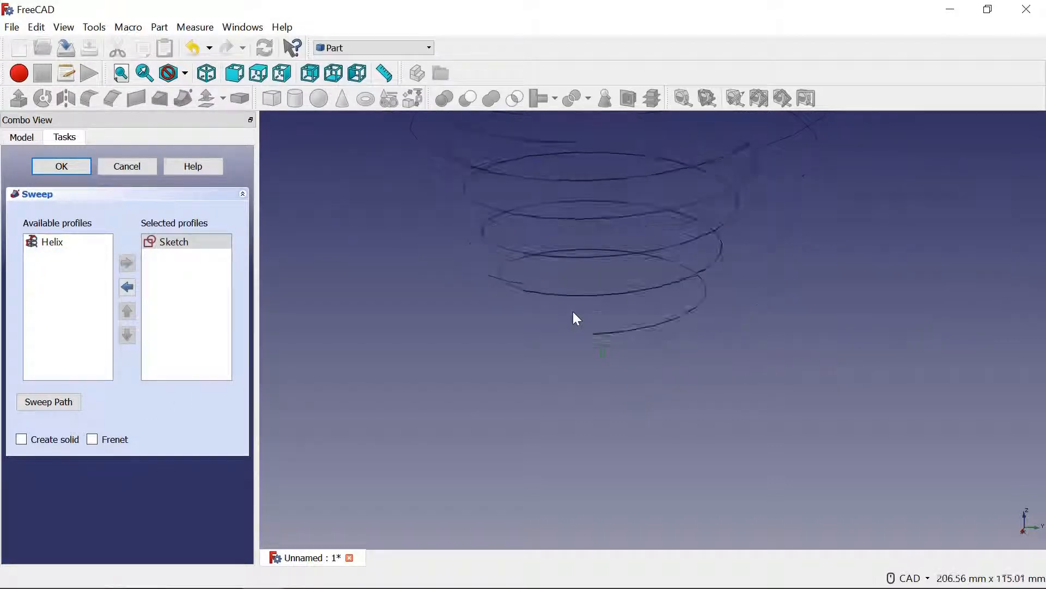
pyautogui.moveTo(778, 280); pyautogui.dragTo(752, 381, button='middle')
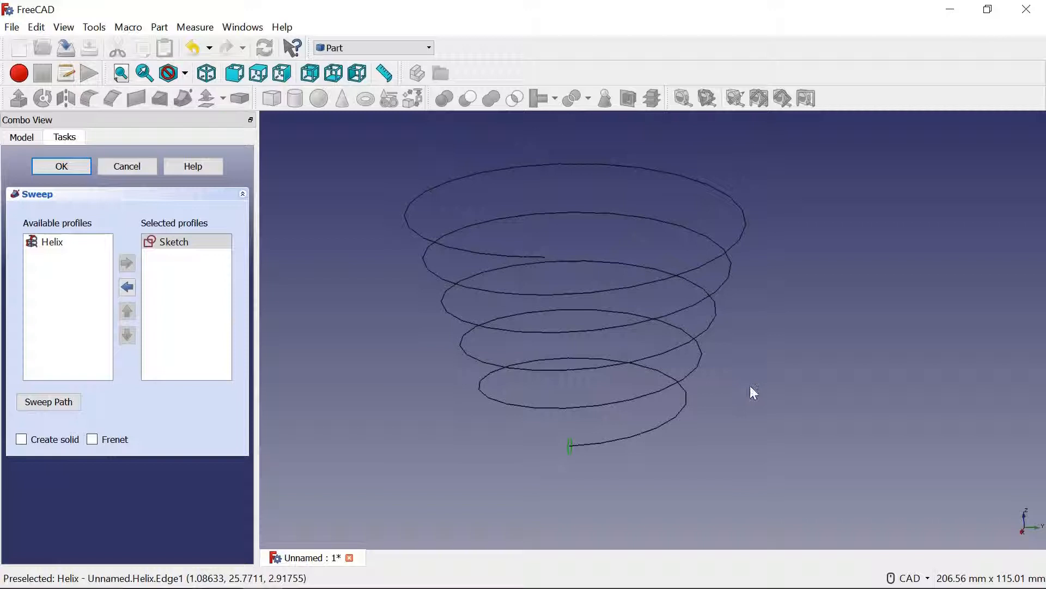
pyautogui.click(50, 403)
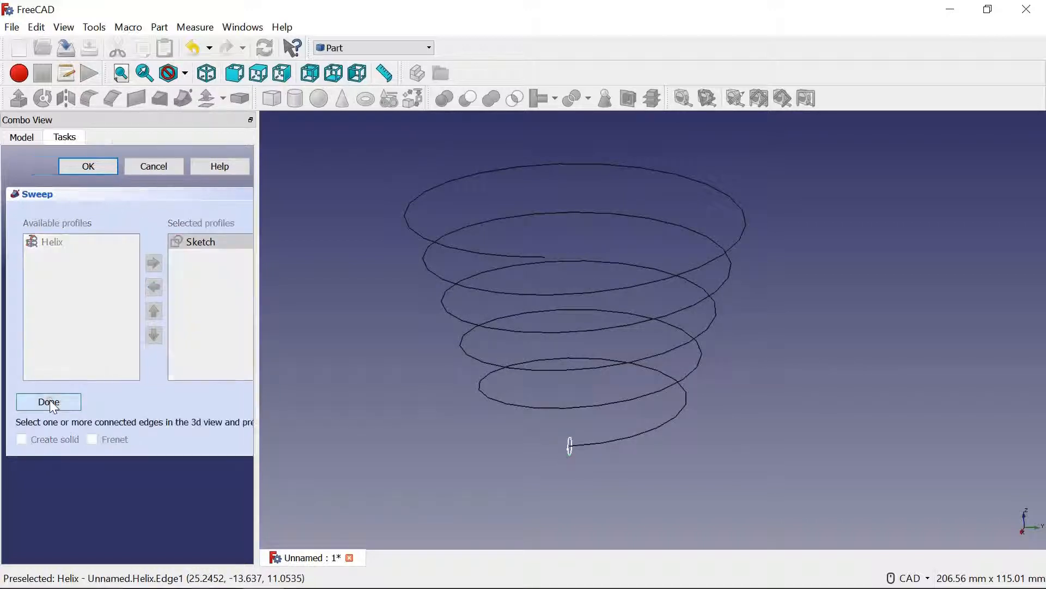
pyautogui.click(649, 436)
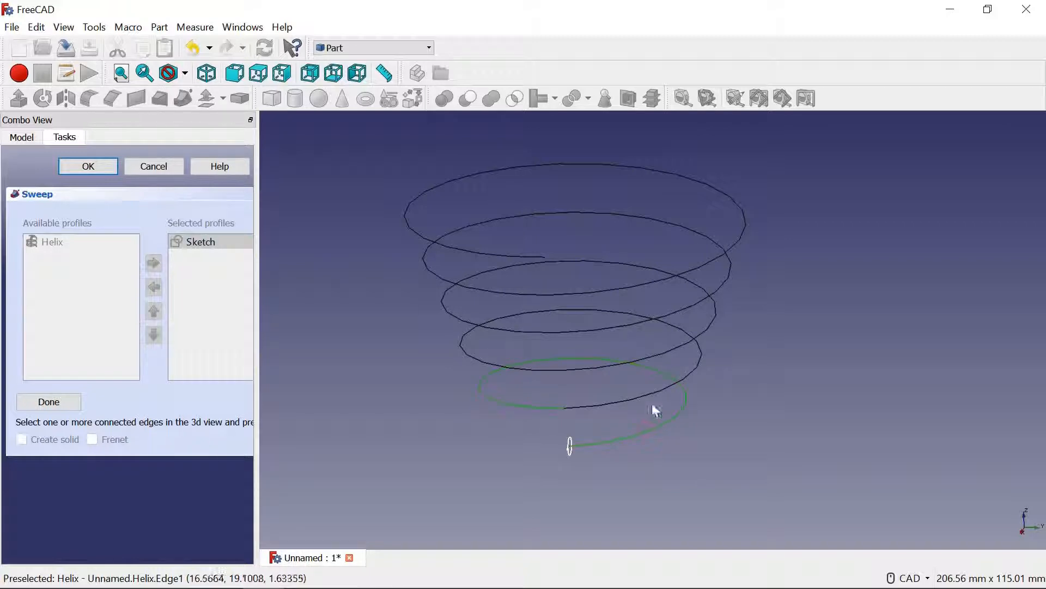
pyautogui.keyDown('ctrl'); pyautogui.click(650, 399); pyautogui.keyUp('ctrl')
pyautogui.keyDown('ctrl'); pyautogui.click(681, 343); pyautogui.keyUp('ctrl')
pyautogui.keyDown('ctrl'); pyautogui.click(689, 304); pyautogui.keyUp('ctrl')
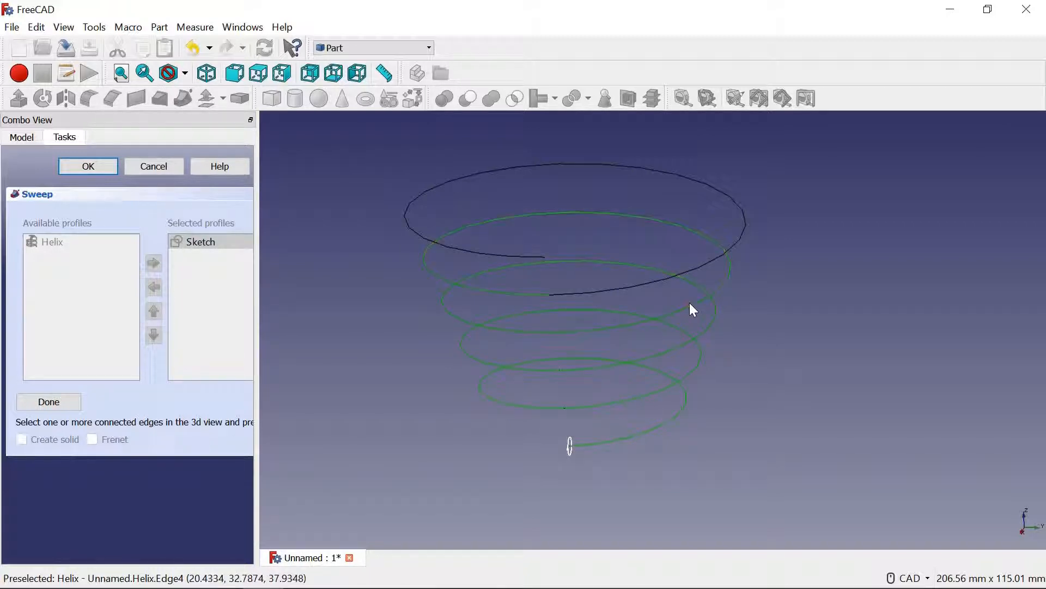
pyautogui.keyDown('ctrl'); pyautogui.click(686, 273); pyautogui.keyUp('ctrl')
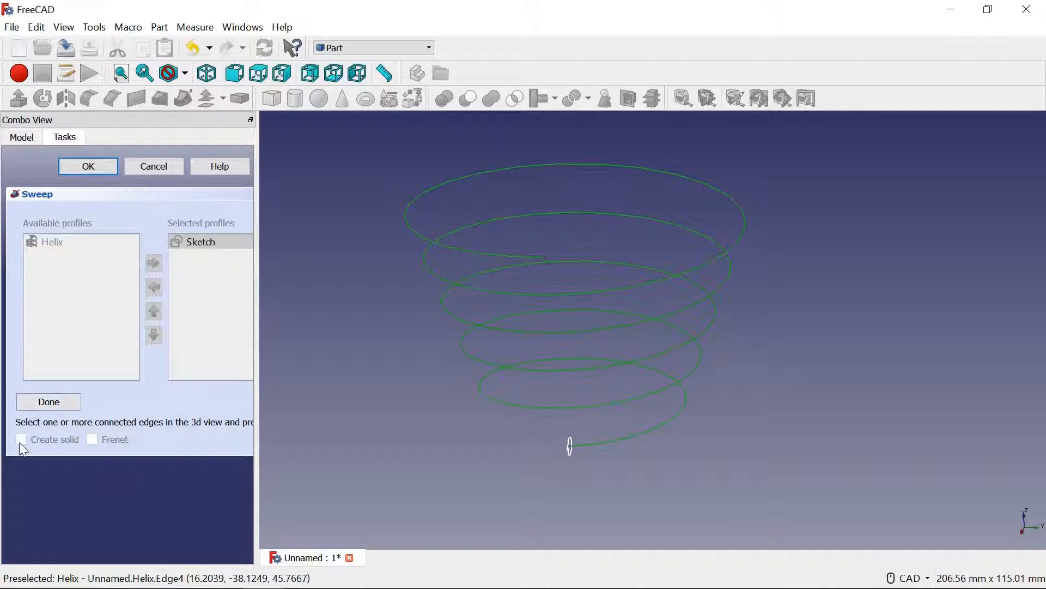
pyautogui.click(43, 406)
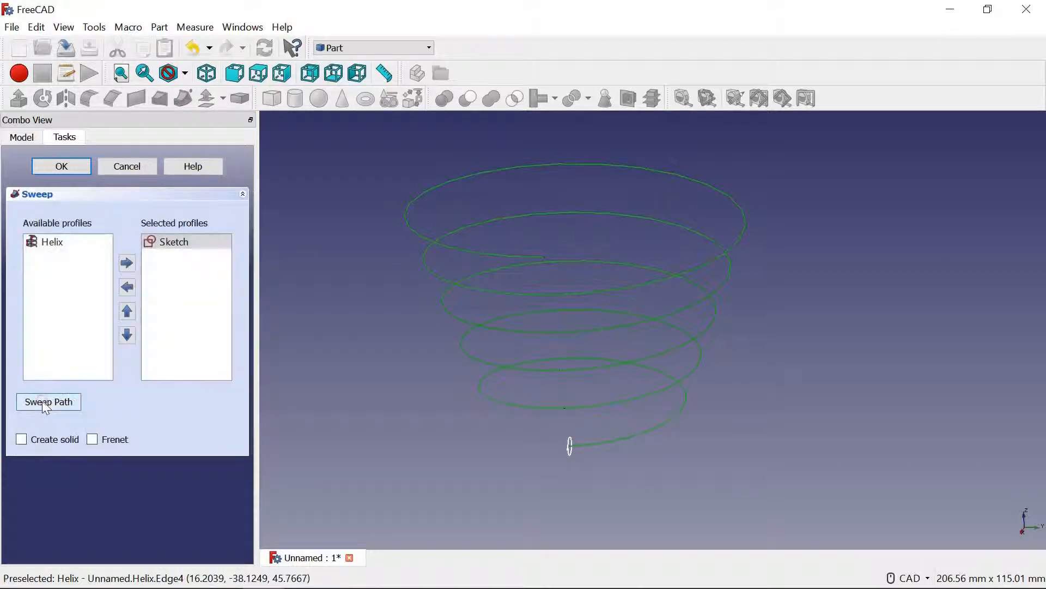
# - Generate the sweep with the Create solid and Frenet options enabled
pyautogui.click(22, 440)
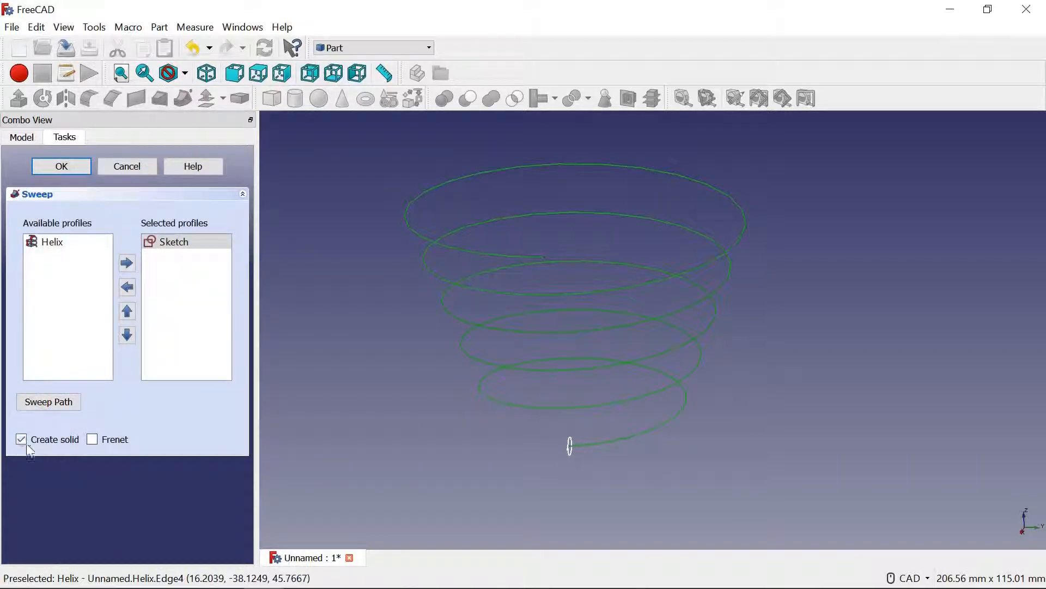
pyautogui.click(91, 439)
pyautogui.click(72, 170)
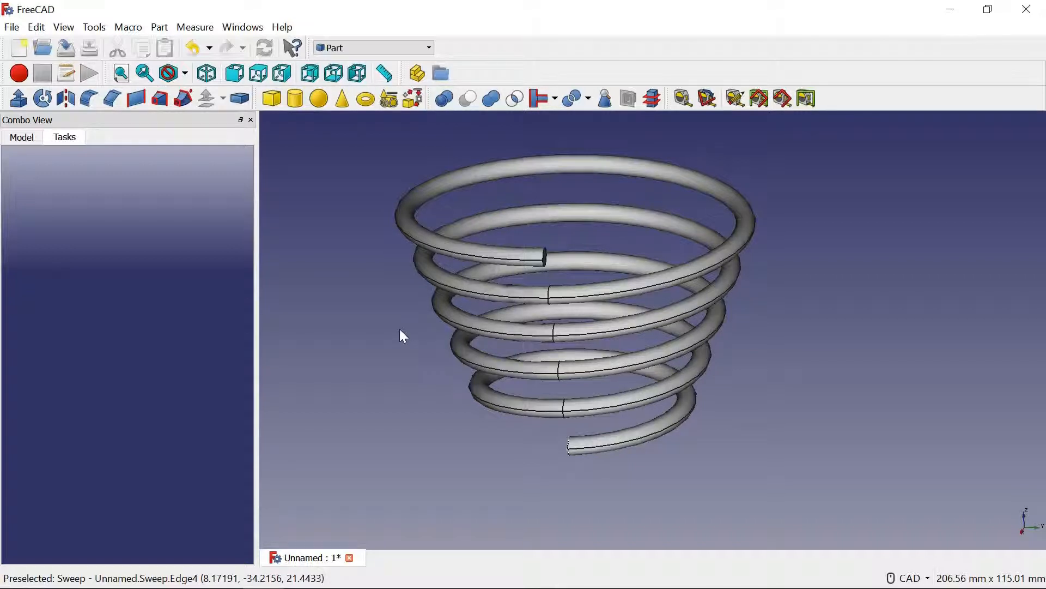
# - Try to mirror the helix across the XY plane with the base point at 0, 0, 0
pyautogui.scroll(-2, 599, 347)
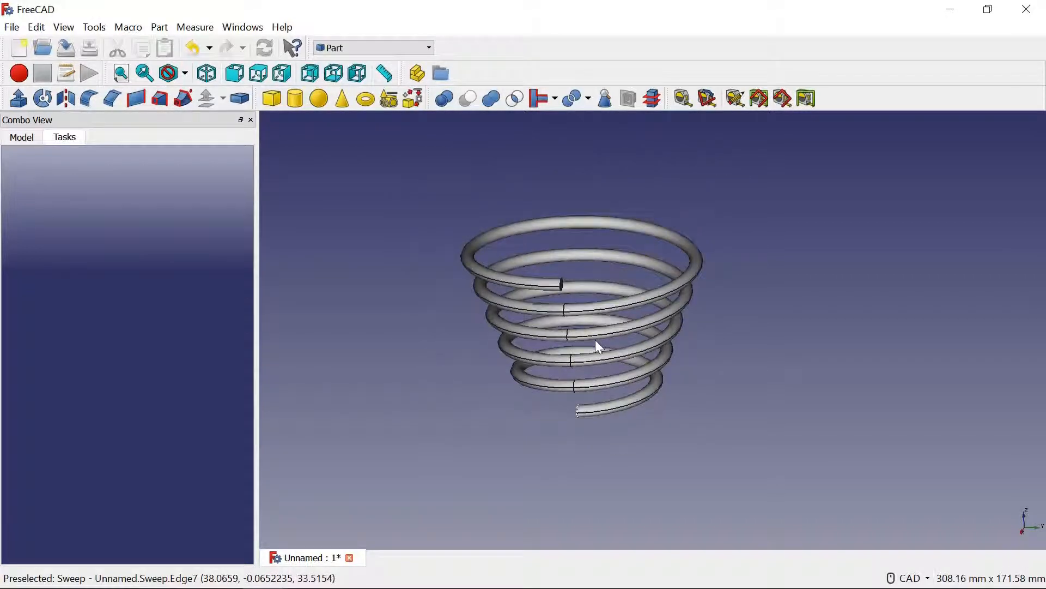
pyautogui.scroll(-2, 713, 204)
pyautogui.moveTo(713, 202); pyautogui.dragTo(710, 322, button='middle')
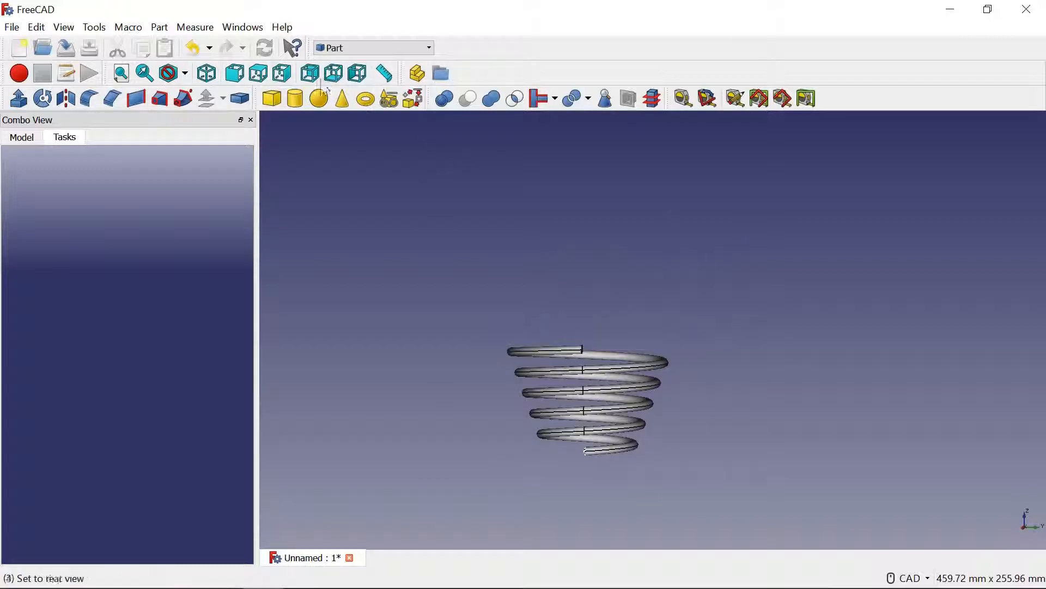
pyautogui.click(285, 75)
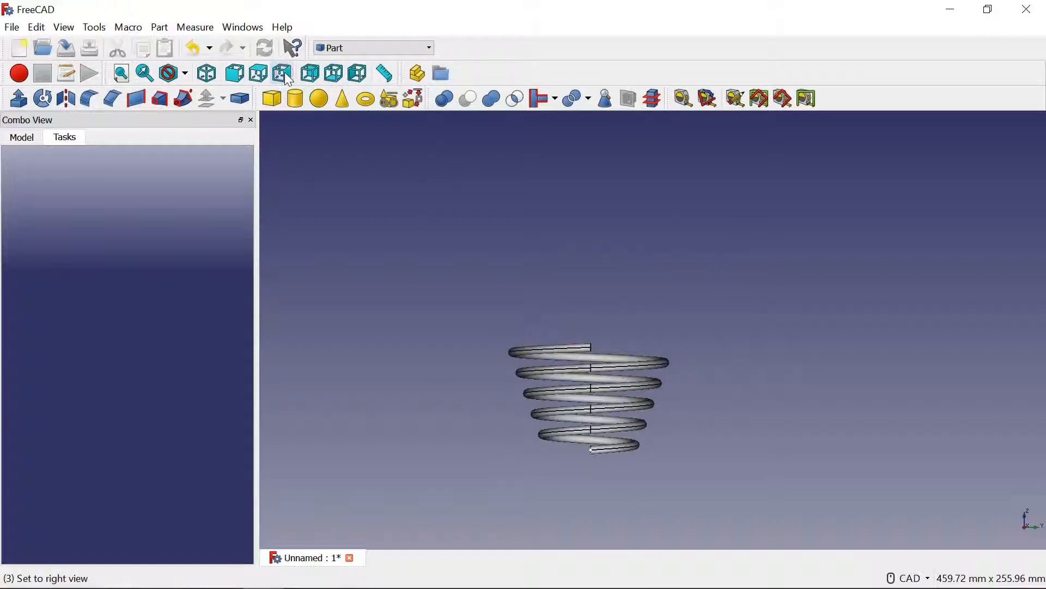
pyautogui.click(65, 99)
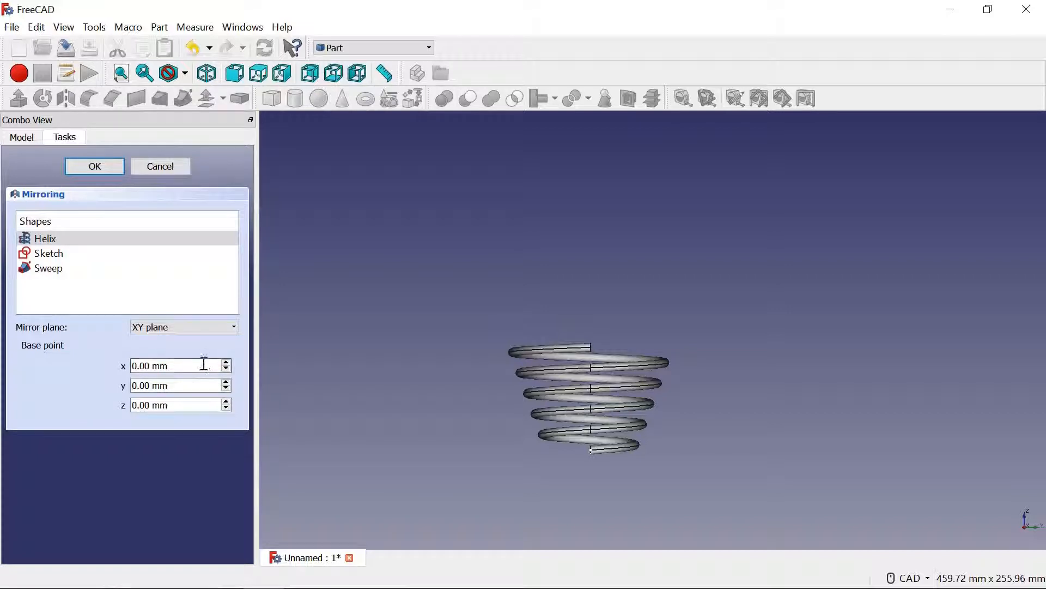
pyautogui.click(100, 172)
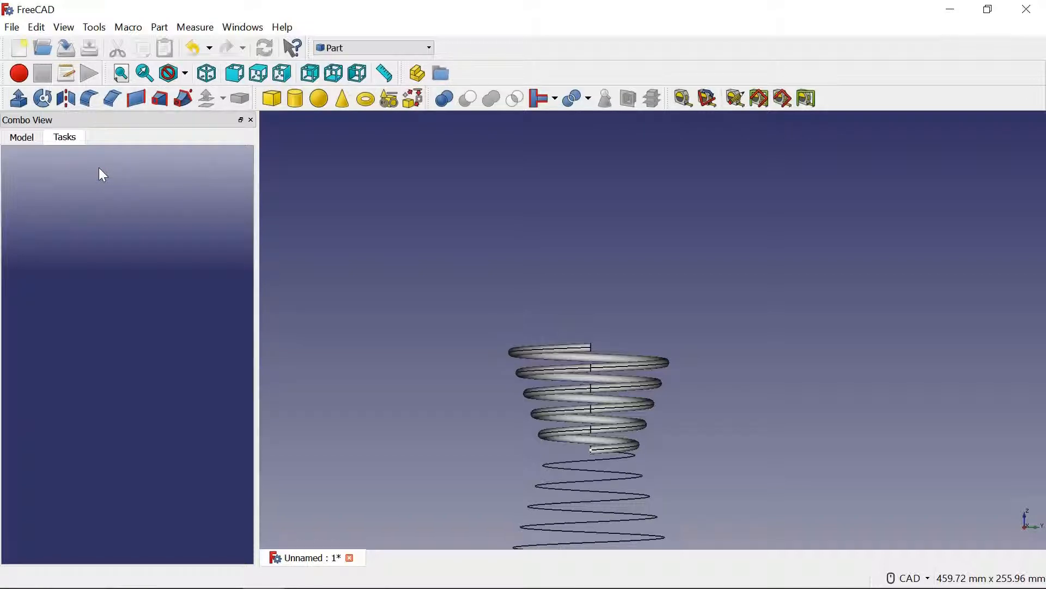
# - Open the mirrored helix's mirror plane for editing and undo the helix mirroring
pyautogui.click(23, 137)
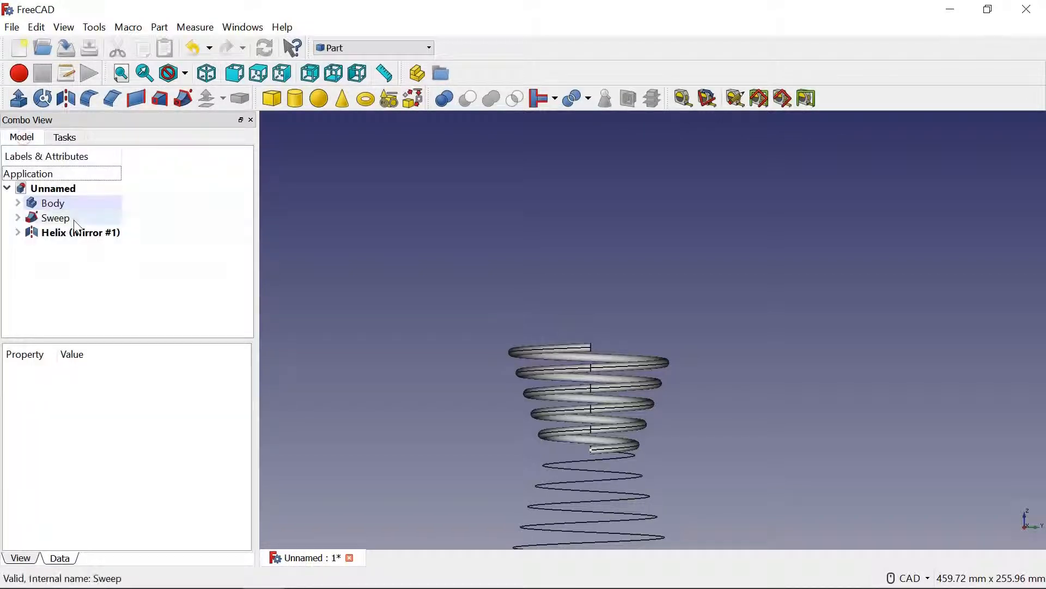
pyautogui.click(86, 235)
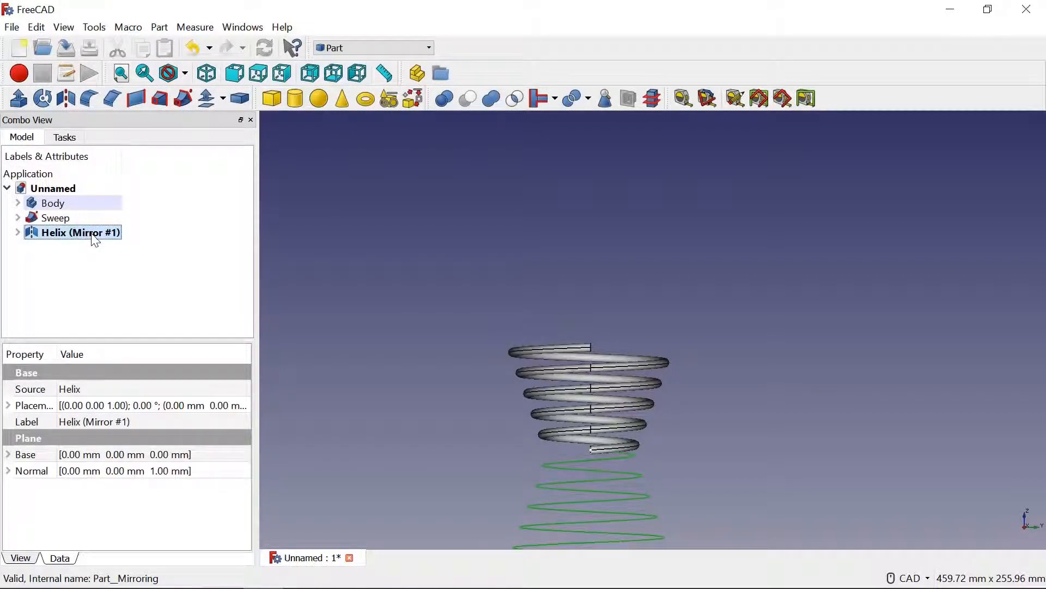
pyautogui.rightClick(94, 240)
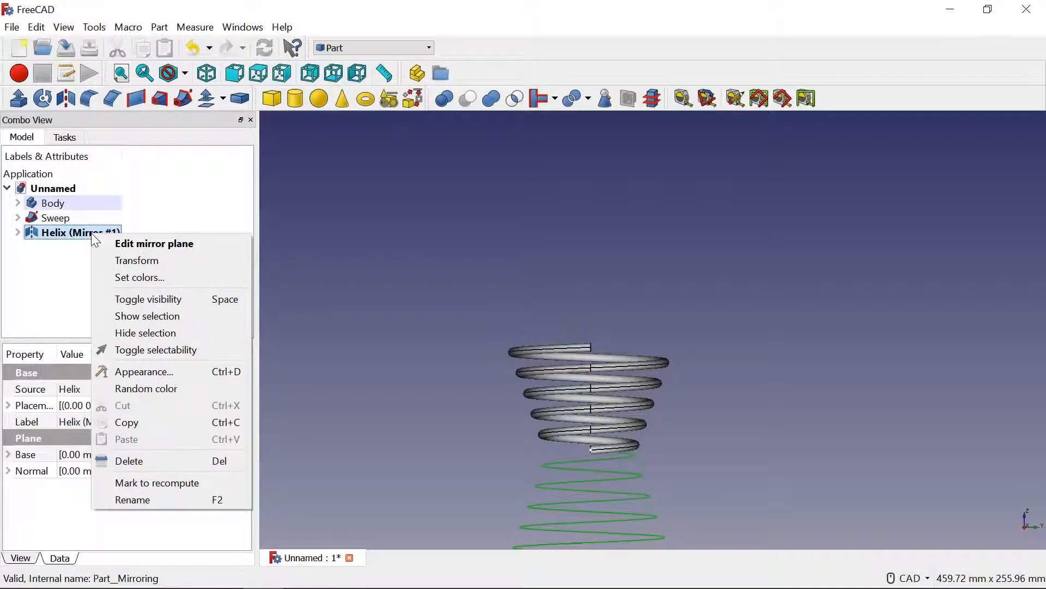
pyautogui.click(152, 244)
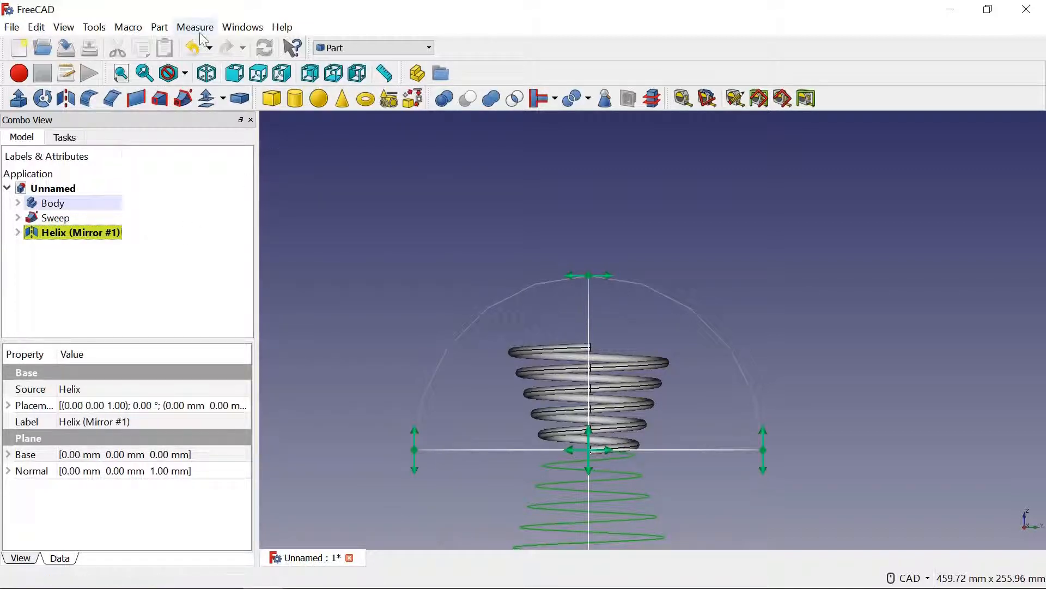
pyautogui.click(194, 48)
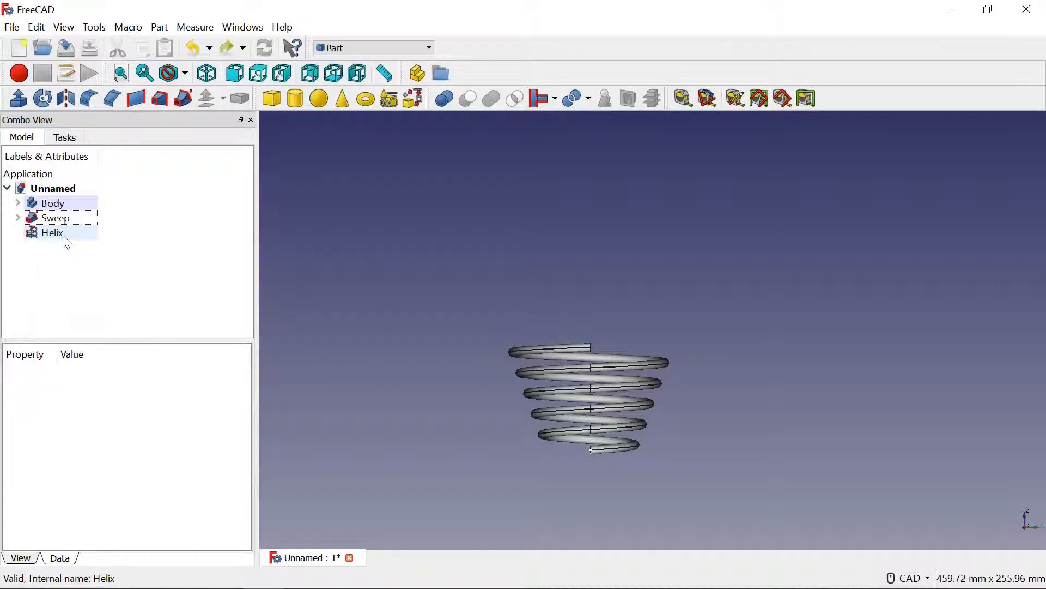
# - Mirror the swept spring solid across the XY plane with the base point at 0, 0, 0
pyautogui.click(61, 219)
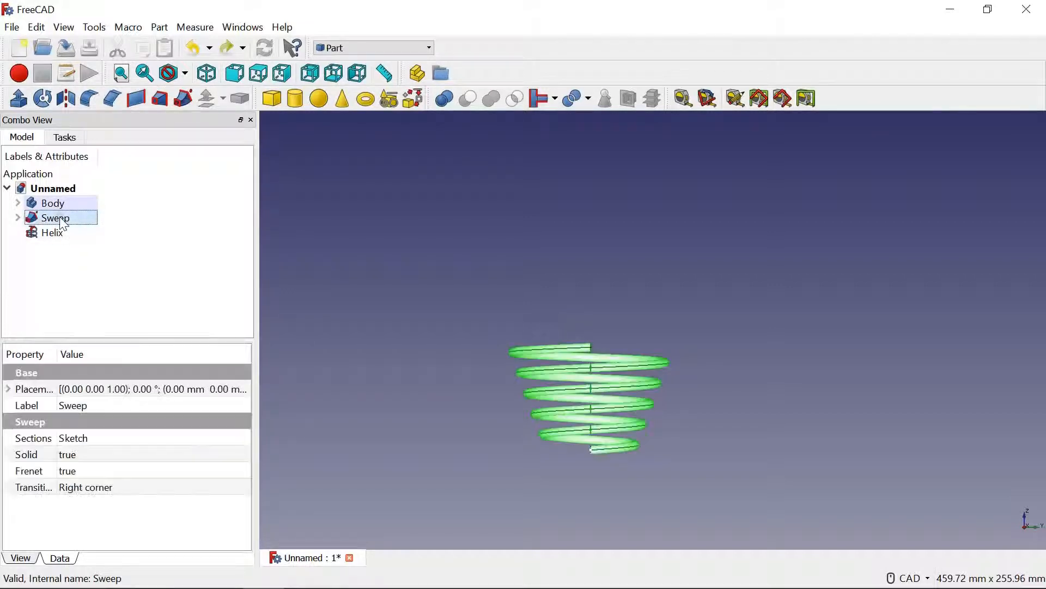
pyautogui.click(66, 100)
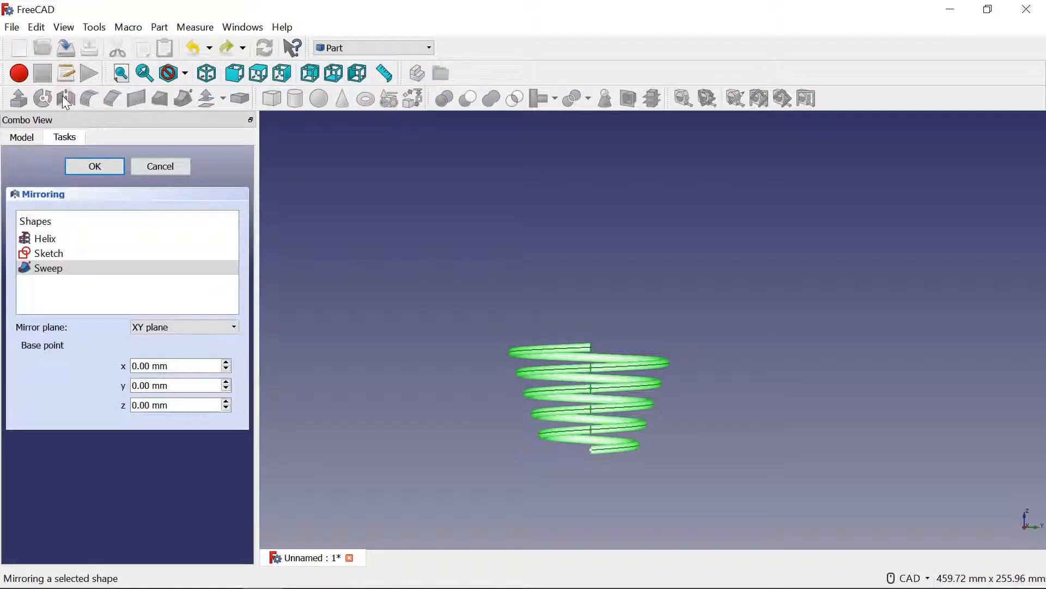
pyautogui.click(95, 167)
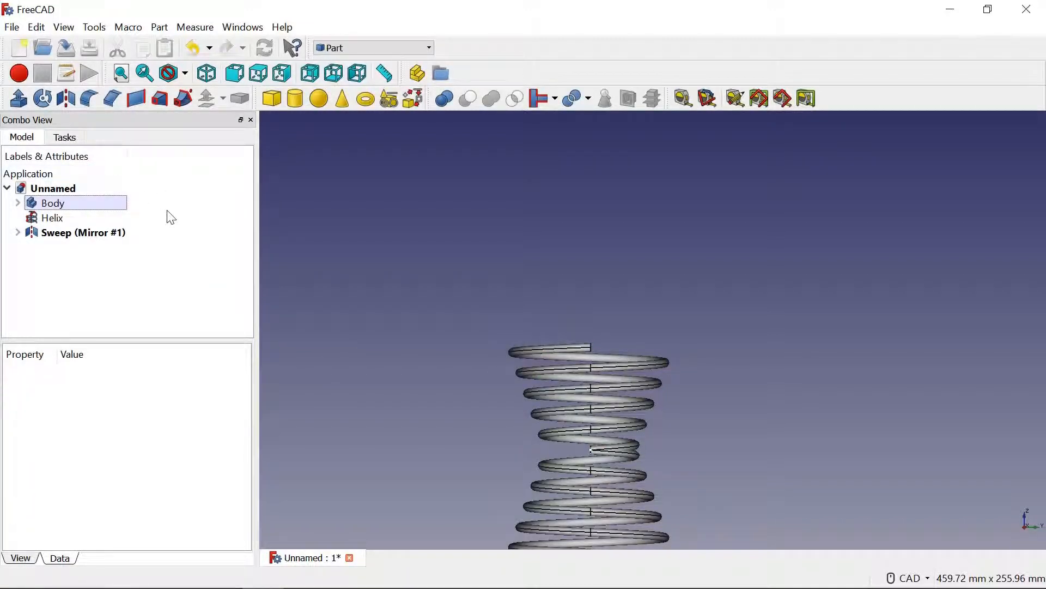
# - Transform the mirrored spring by moving it up along Z above the original, with a gap between their wide ends
pyautogui.click(121, 235)
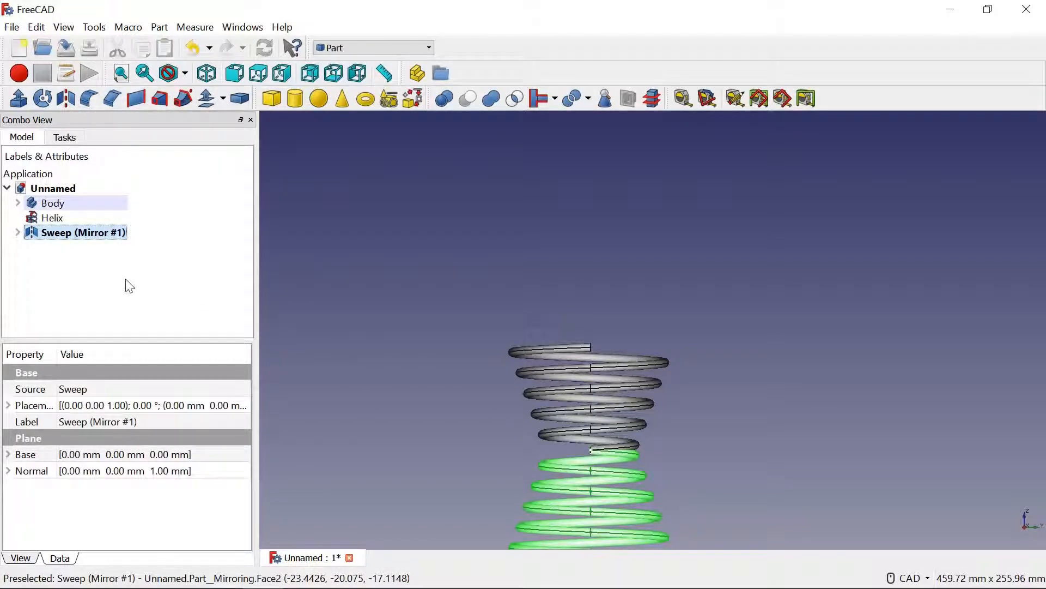
pyautogui.rightClick(95, 235)
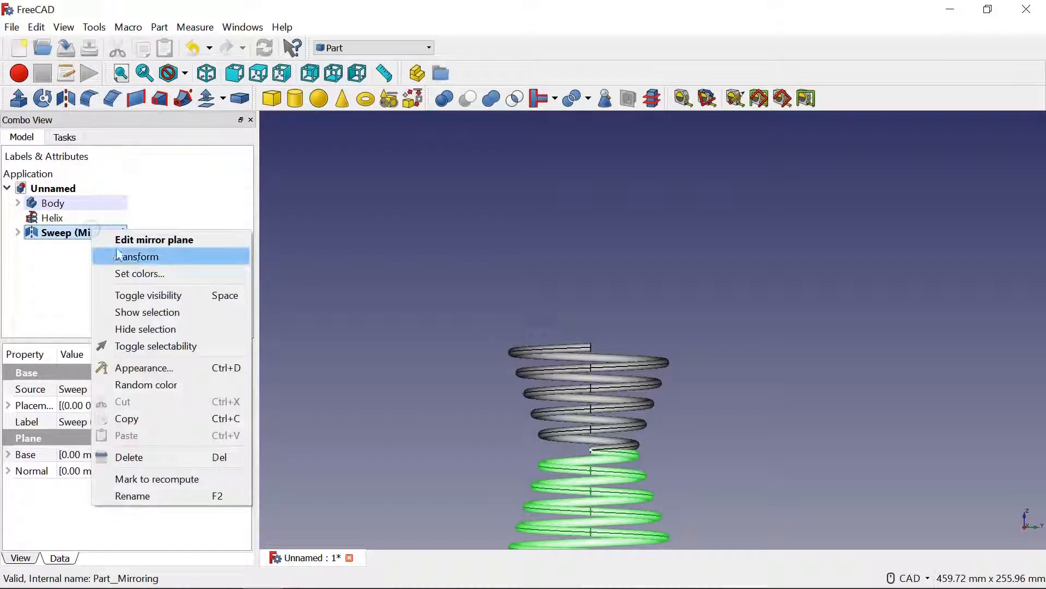
pyautogui.click(136, 257)
pyautogui.moveTo(591, 329); pyautogui.dragTo(606, 103)
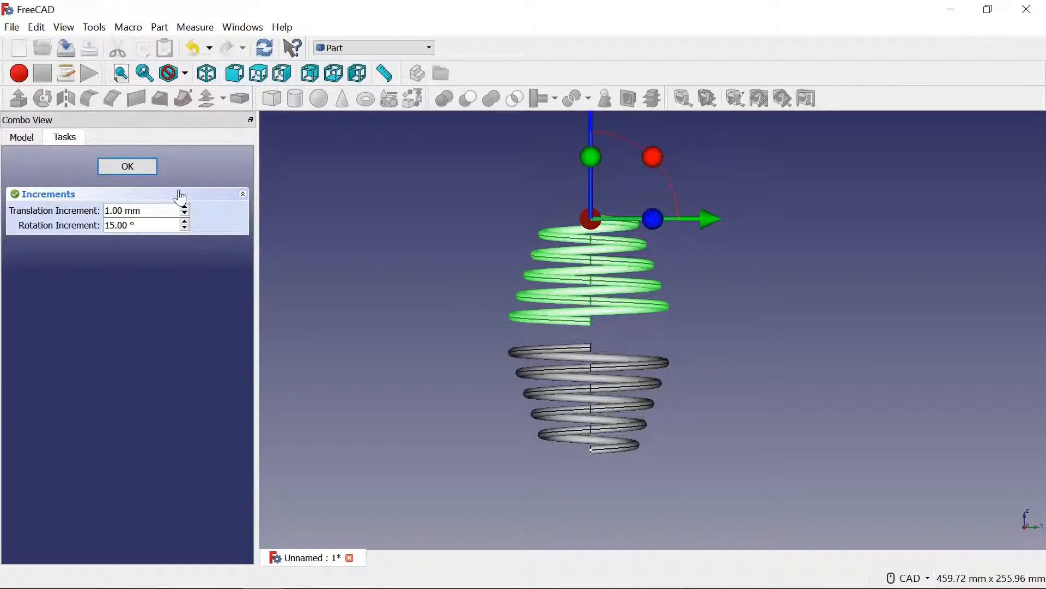
pyautogui.click(131, 166)
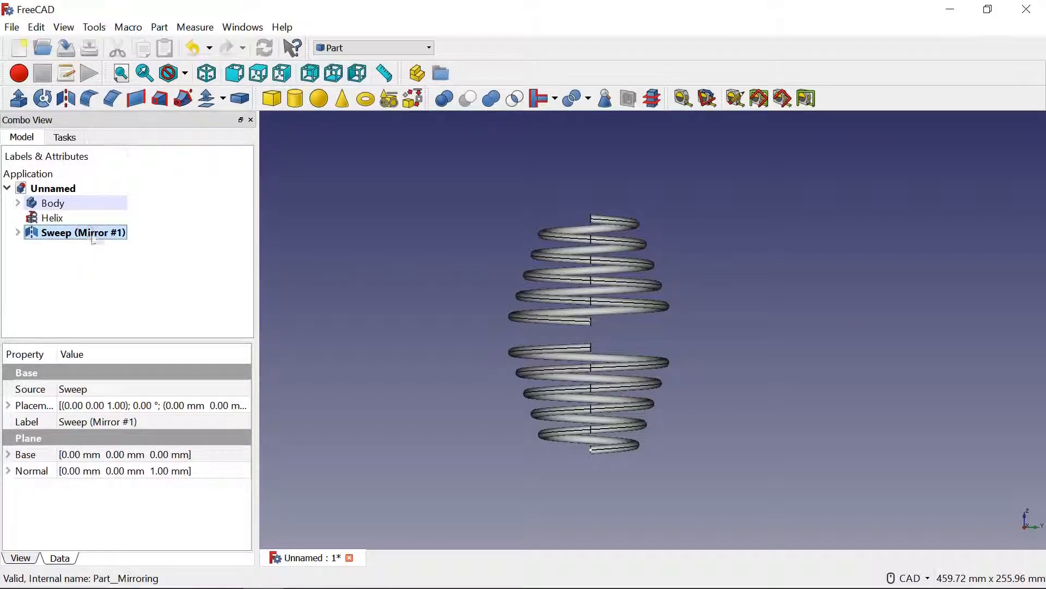
# - Mirror the upper mirrored spring across the XY plane with the base point at 0, 0, 0
pyautogui.click(575, 285)
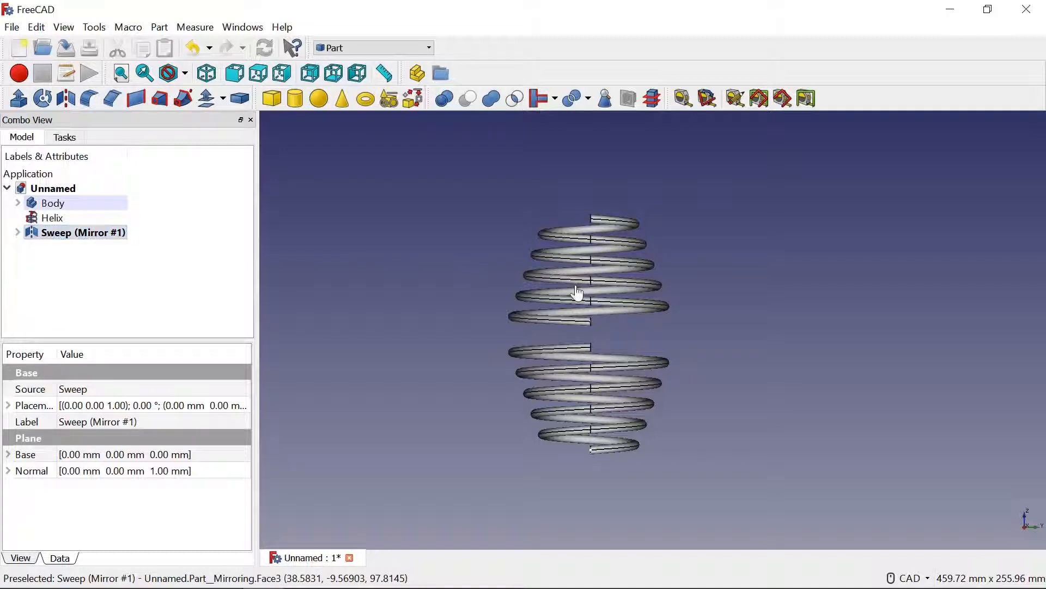
pyautogui.click(571, 297)
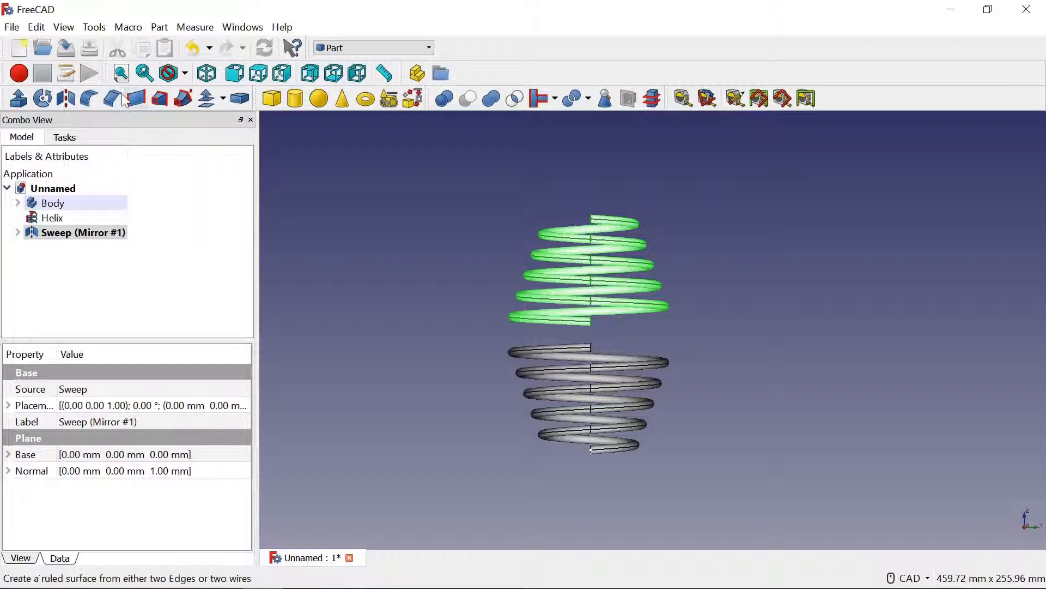
pyautogui.click(66, 98)
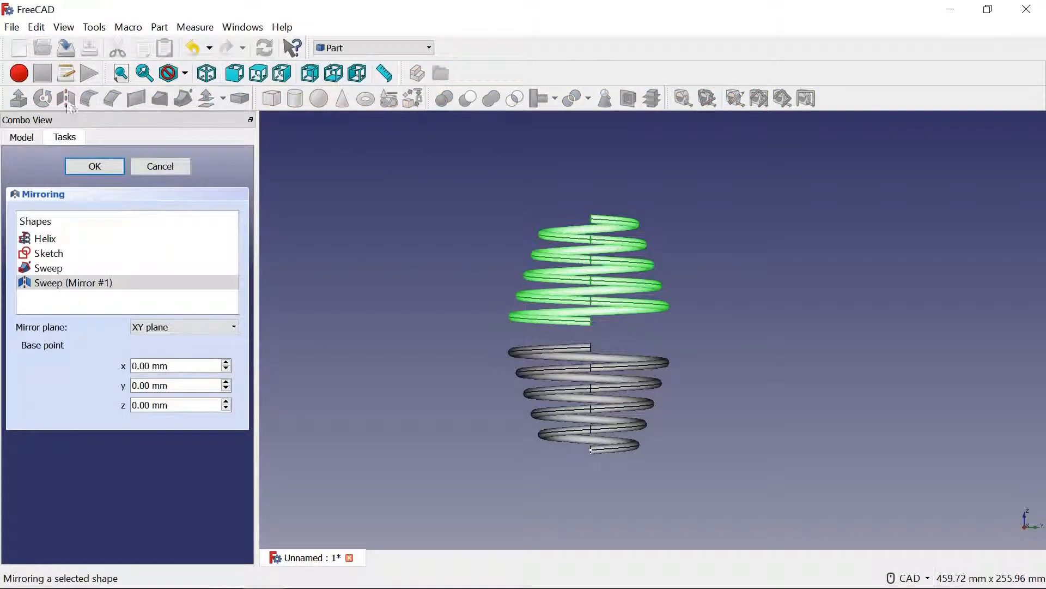
pyautogui.click(94, 165)
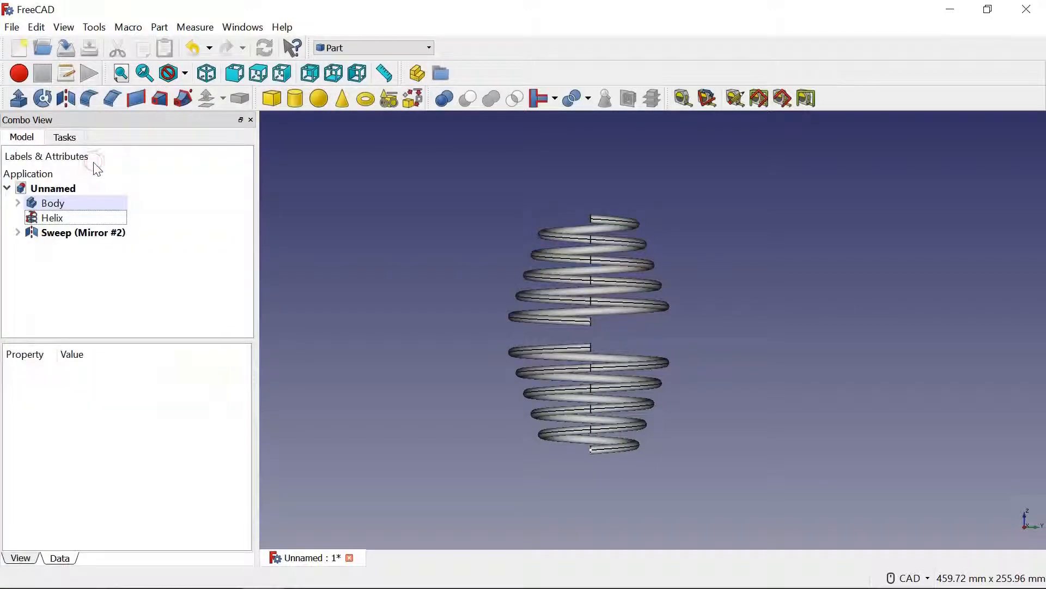
# - Transform the second mirrored spring by moving it up along Z and rotating it 180° about the X axis
pyautogui.click(107, 235)
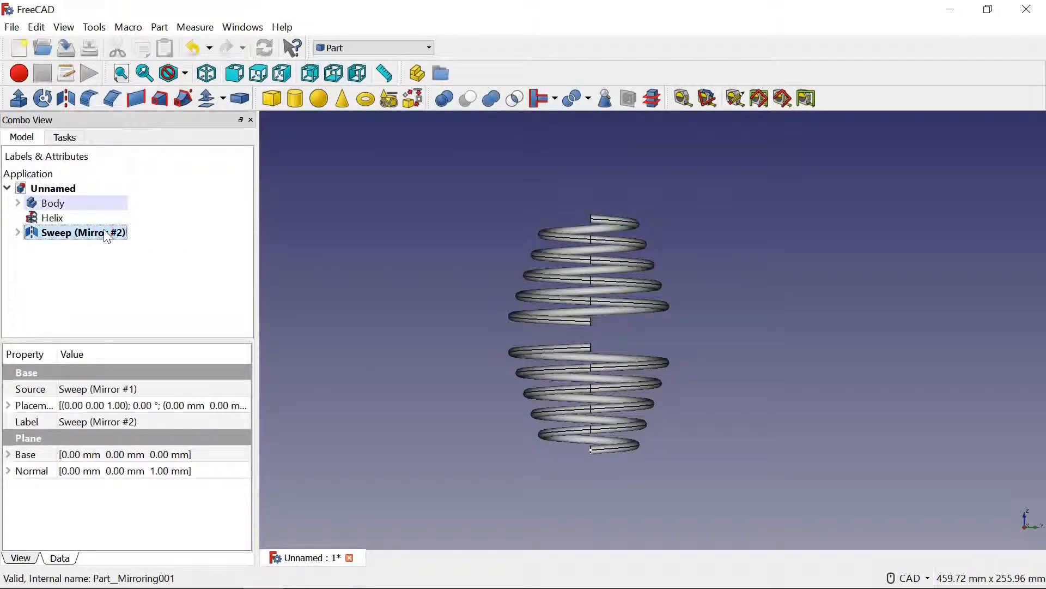
pyautogui.rightClick(104, 229)
pyautogui.click(149, 257)
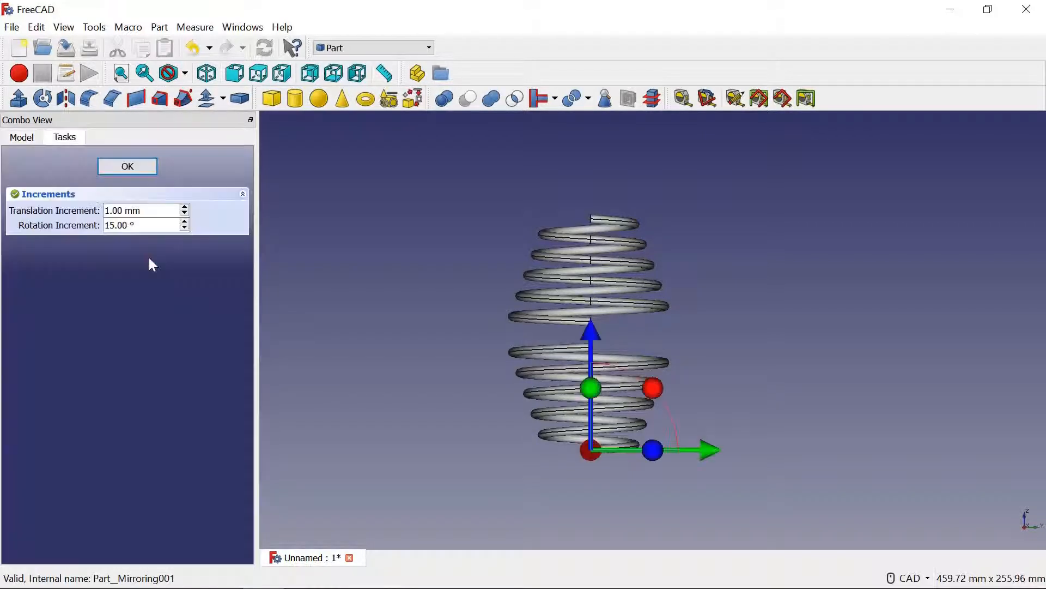
pyautogui.moveTo(594, 342); pyautogui.dragTo(558, 215)
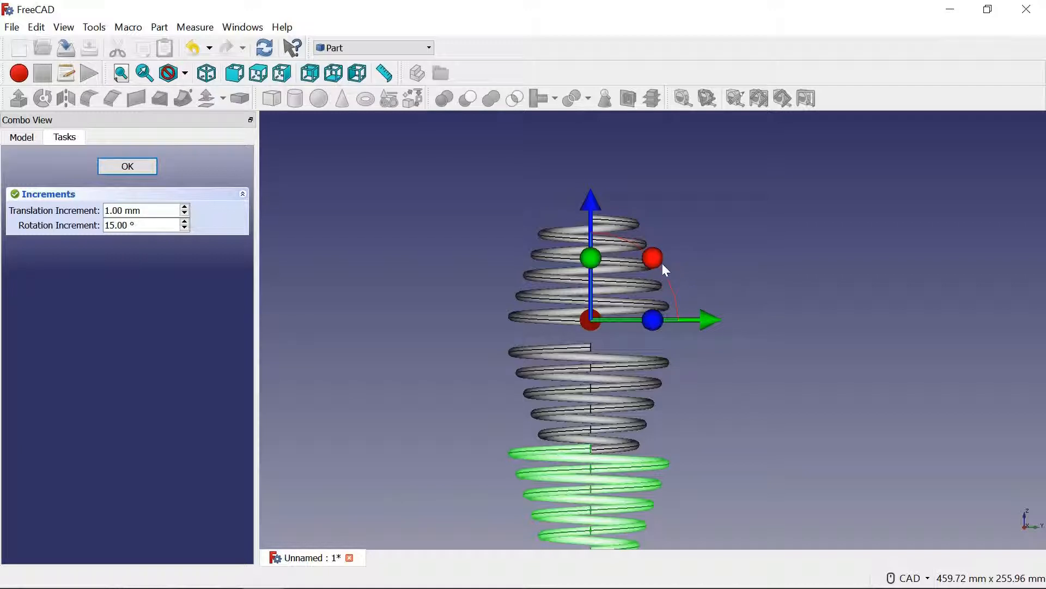
pyautogui.moveTo(654, 255); pyautogui.dragTo(498, 414)
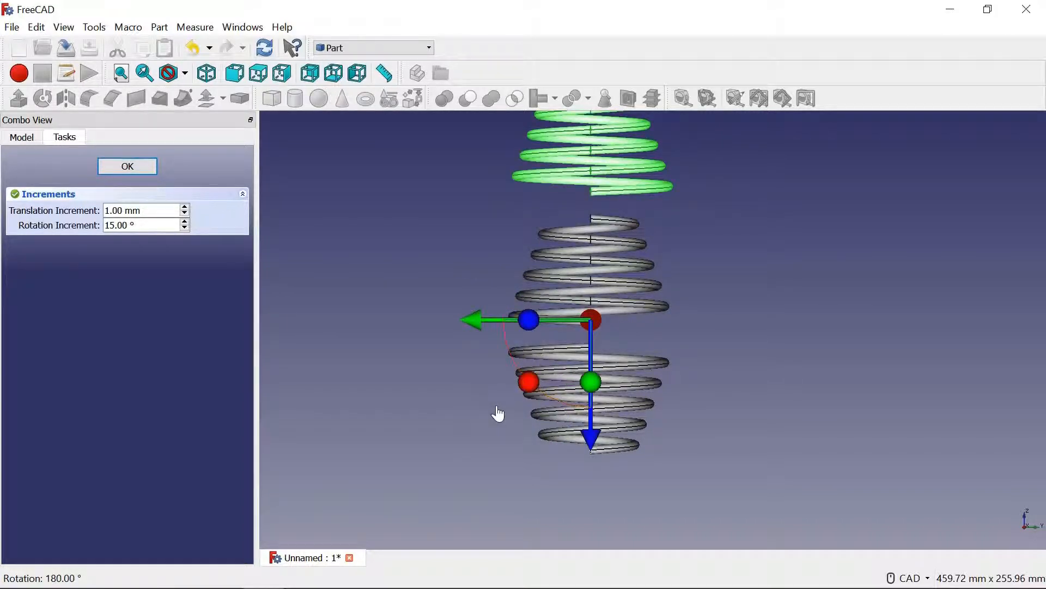
pyautogui.click(140, 169)
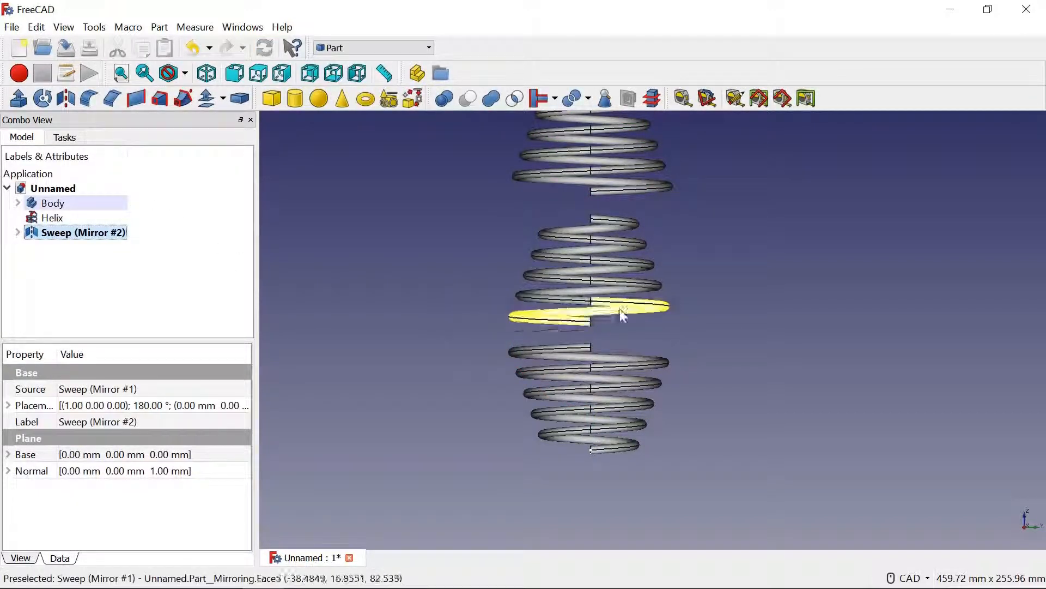
# - Delete the first mirrored spring in the middle of the stack, accepting the broken dependency
pyautogui.click(604, 285)
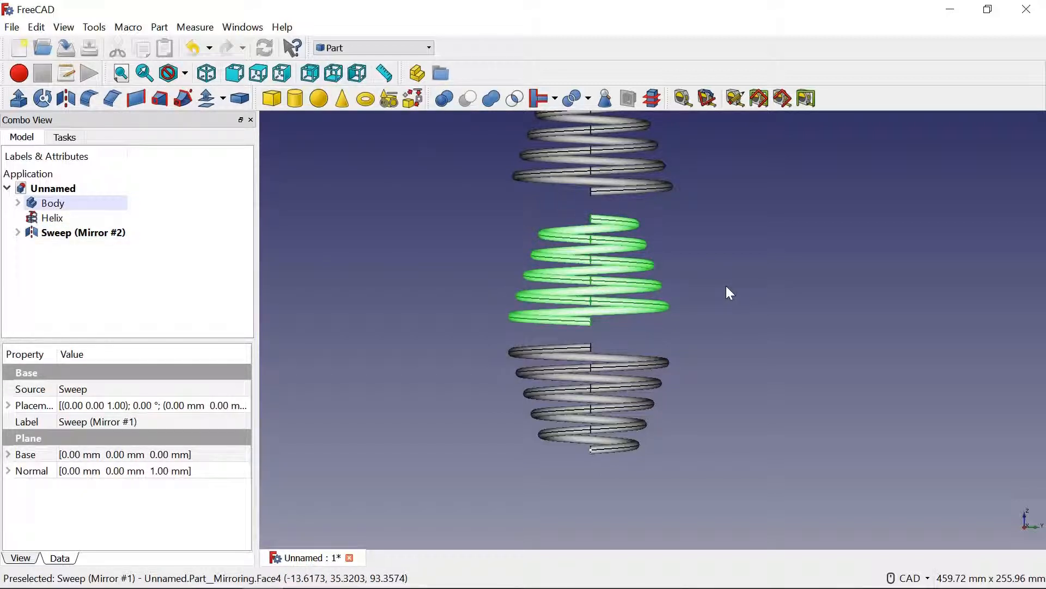
pyautogui.press('Delete')
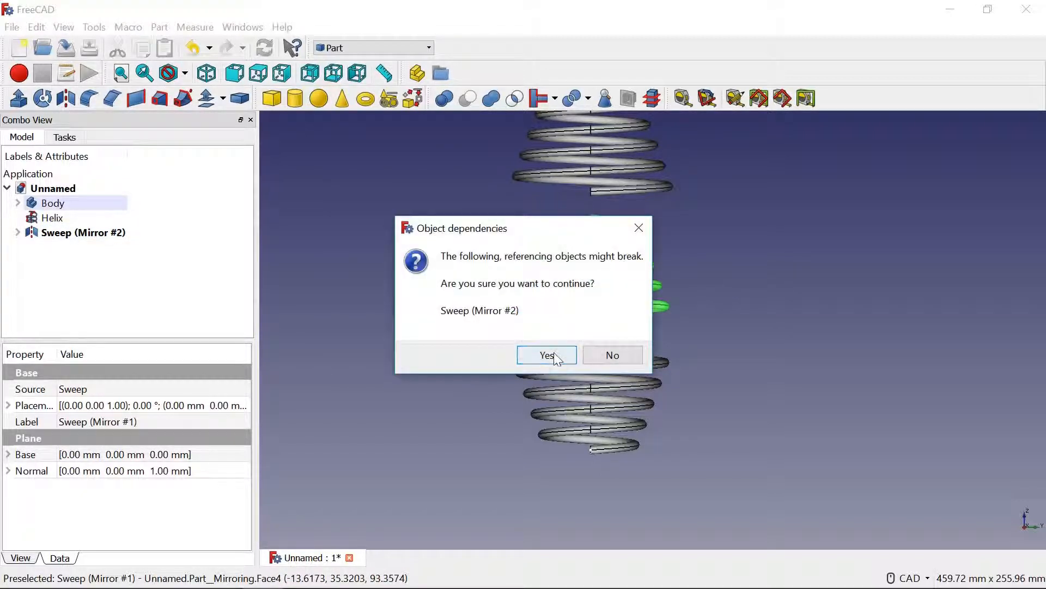
pyautogui.click(553, 355)
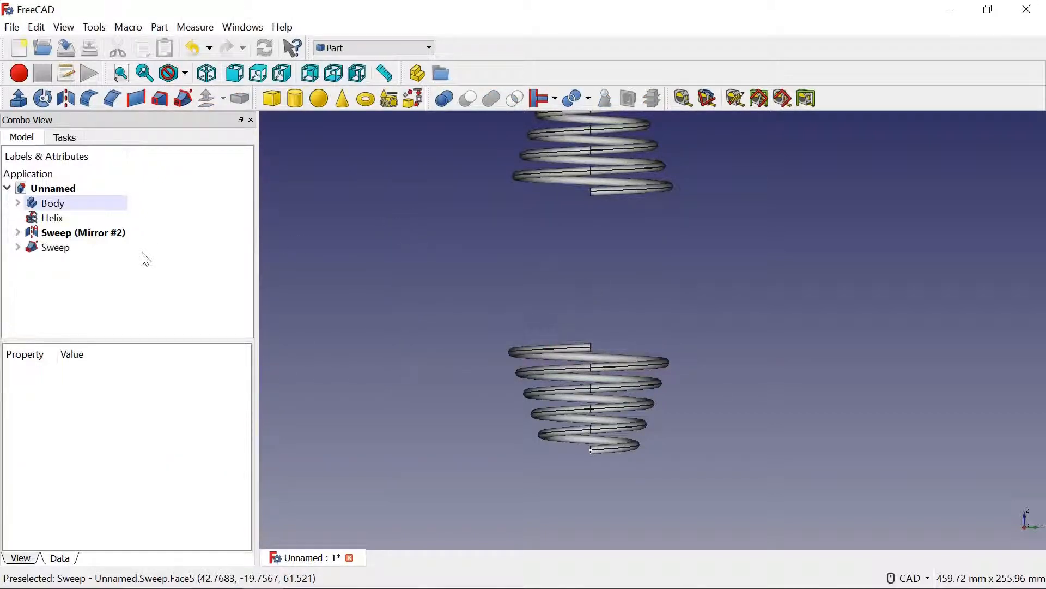
# - Transform the remaining mirrored spring by moving it down along Z until its wide end meets the original spring's wide end
pyautogui.doubleClick(598, 165)
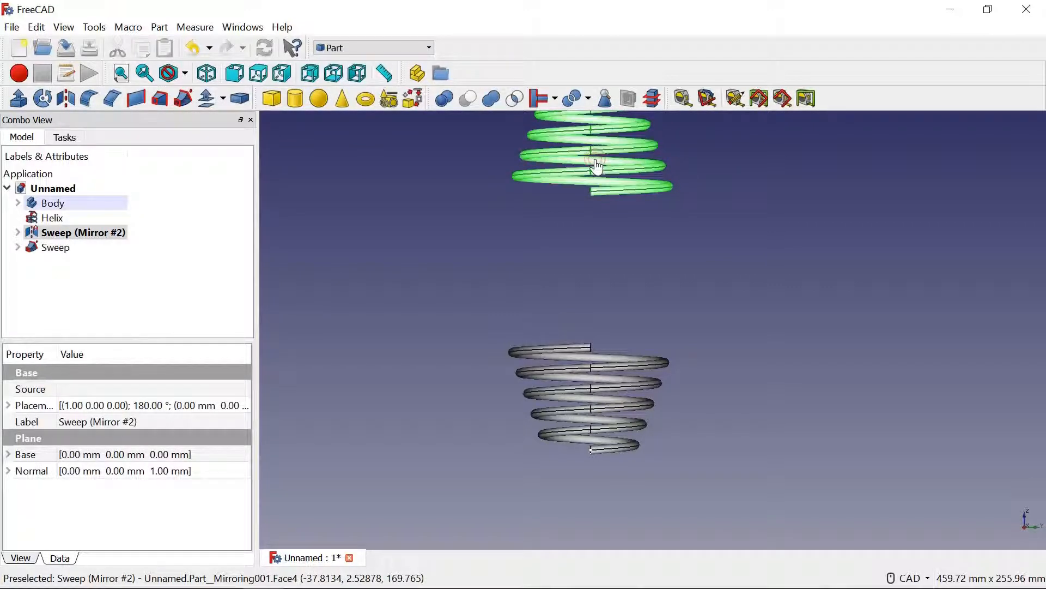
pyautogui.rightClick(115, 238)
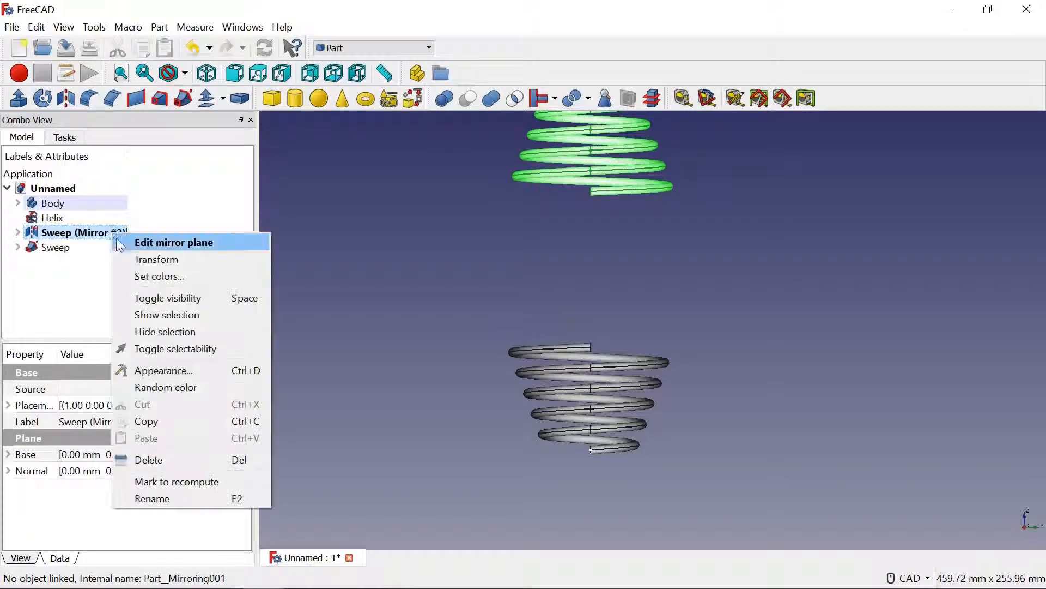
pyautogui.click(148, 259)
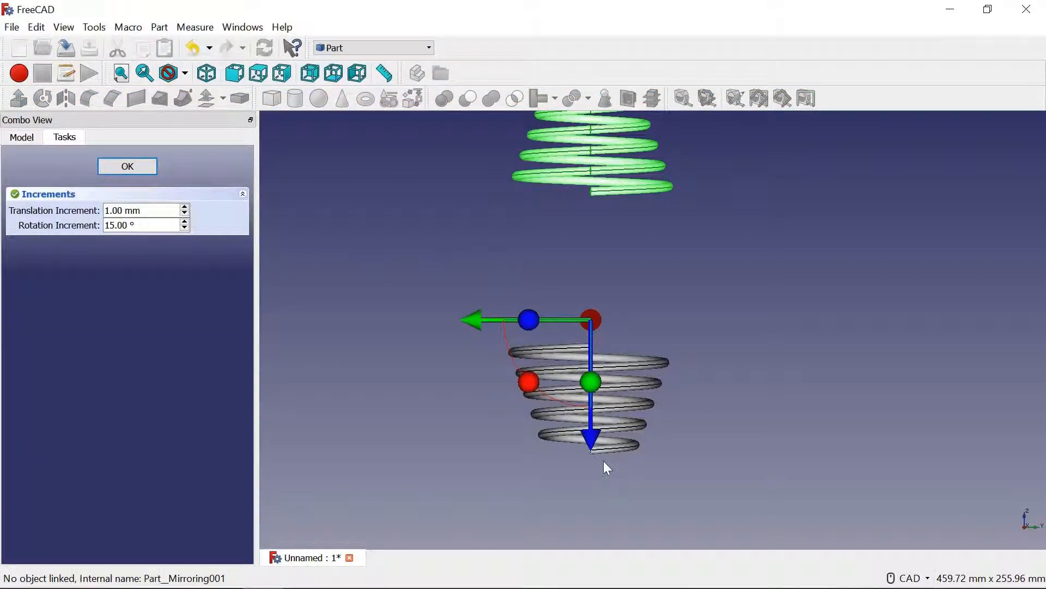
pyautogui.moveTo(595, 448); pyautogui.dragTo(575, 587)
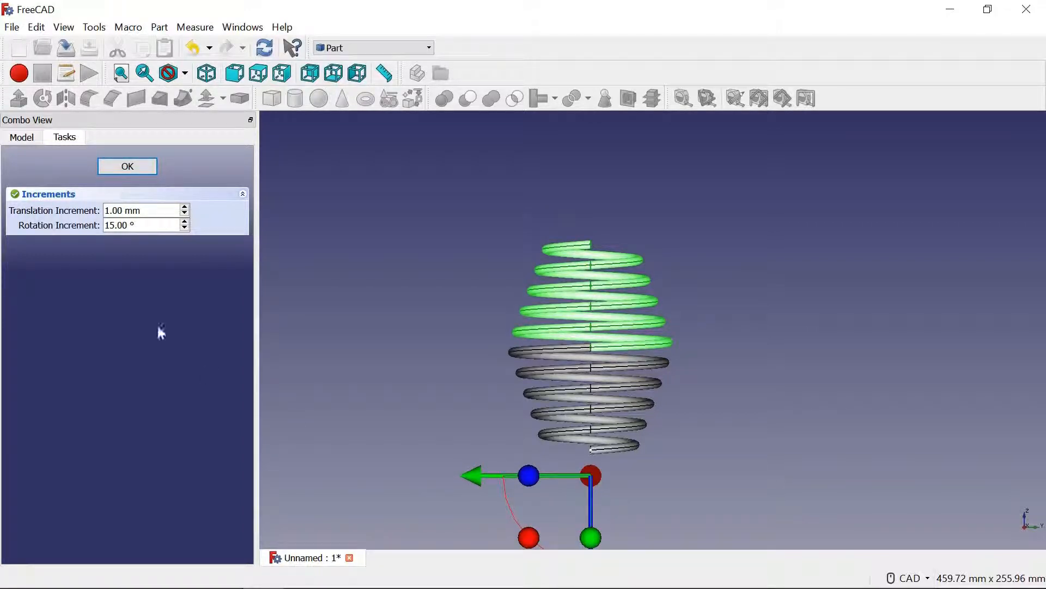
# - Set the rotation increment to 1° and rotate the mirrored spring slightly about Z to align its wire end with the lower spring
pyautogui.click(184, 228)
pyautogui.click(184, 228)
pyautogui.click(184, 228)
pyautogui.click(184, 227)
pyautogui.click(184, 228)
pyautogui.click(184, 228)
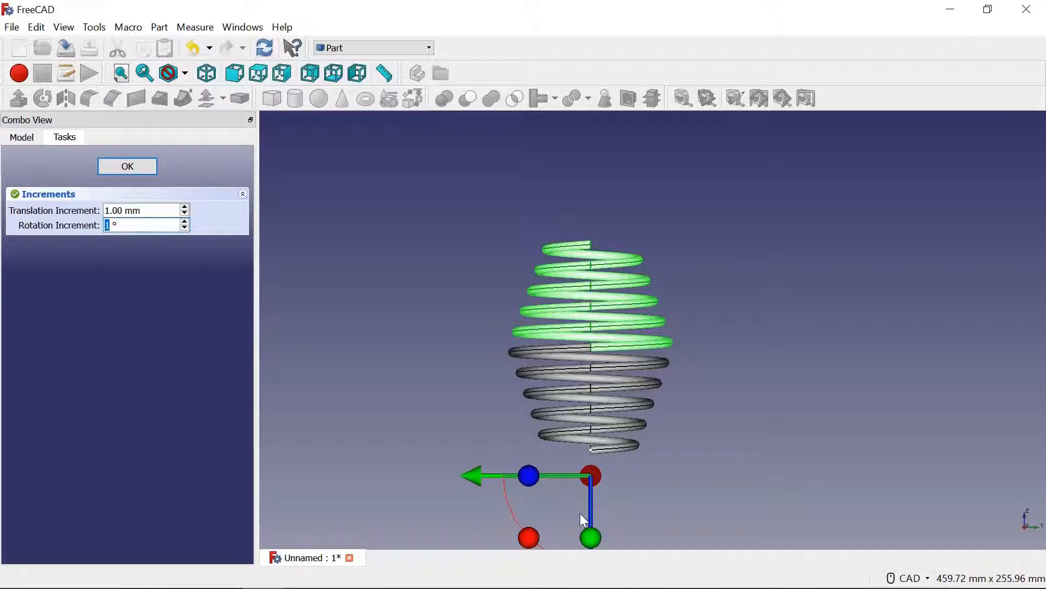
pyautogui.moveTo(684, 472); pyautogui.dragTo(690, 371, button='middle')
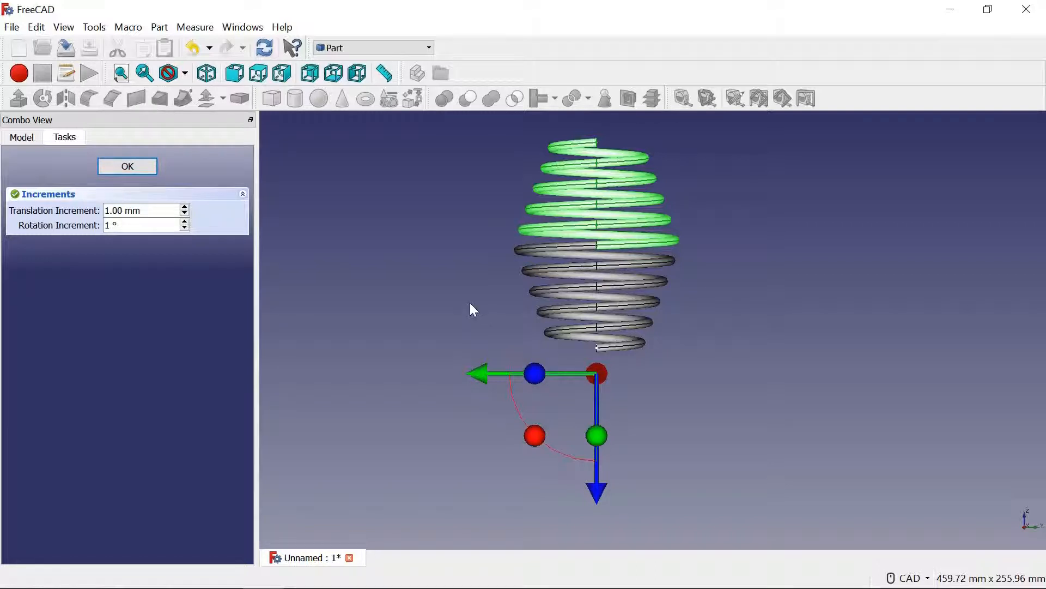
pyautogui.moveTo(473, 305); pyautogui.dragTo(528, 345, button='middle')
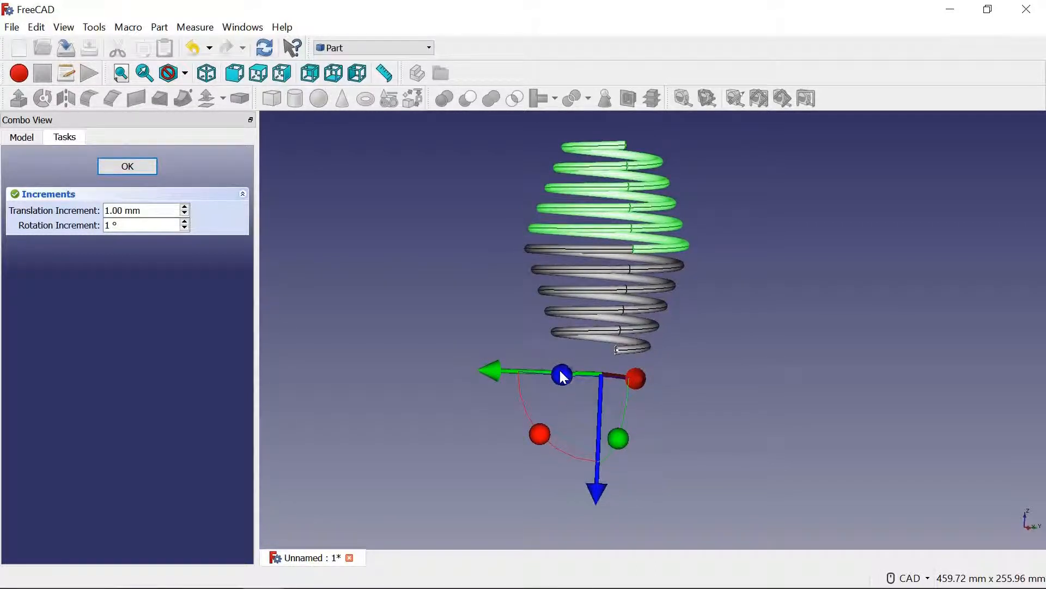
pyautogui.moveTo(562, 375); pyautogui.dragTo(563, 376)
pyautogui.scroll(4, 695, 275)
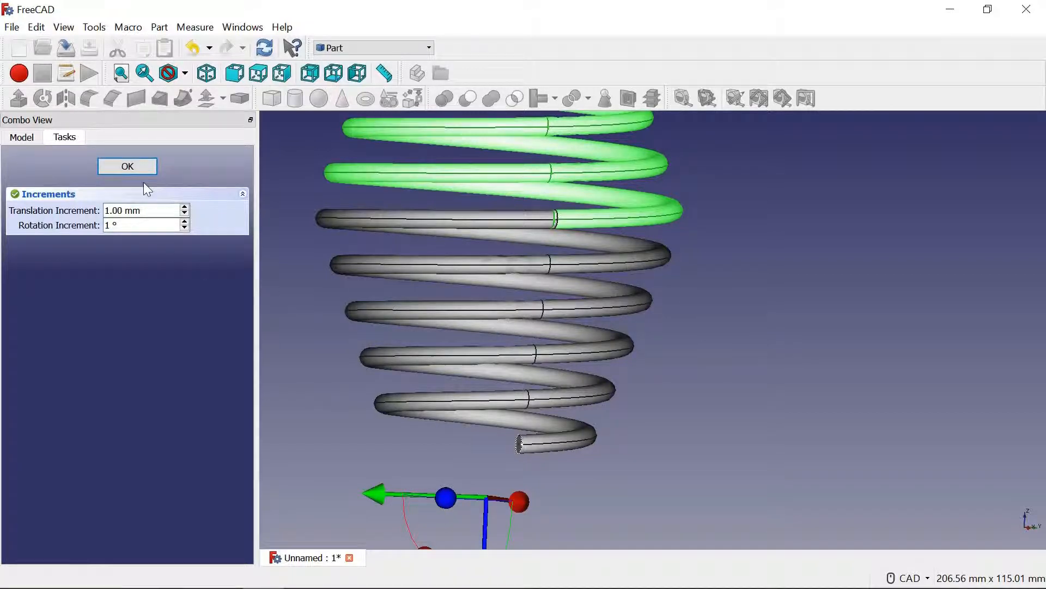
pyautogui.click(128, 166)
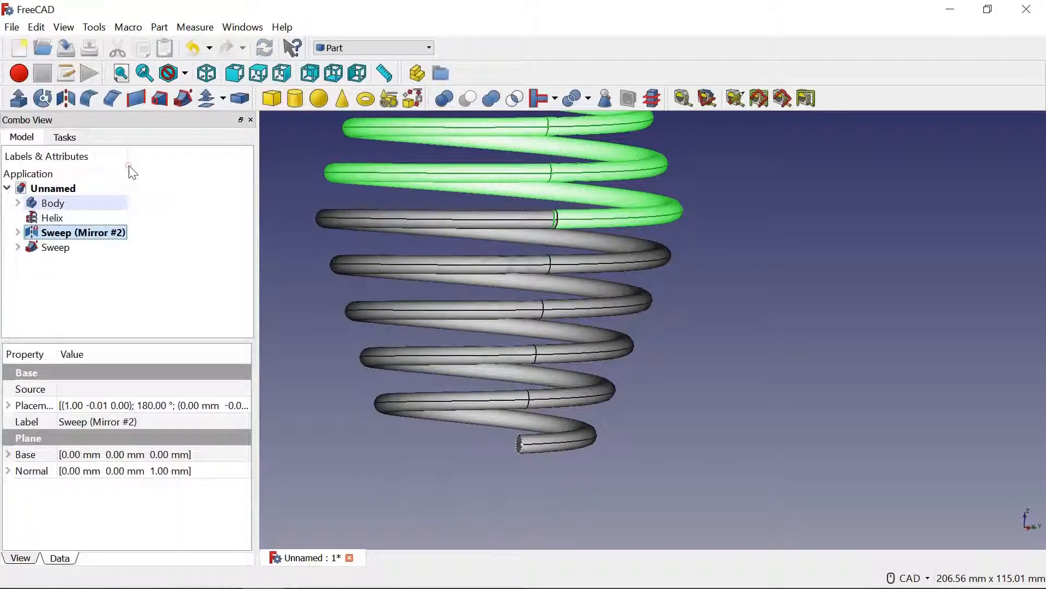
# - Fuse the mirrored spring and the original sweep into one solid
pyautogui.keyDown('ctrl'); pyautogui.click(60, 249); pyautogui.keyUp('ctrl')
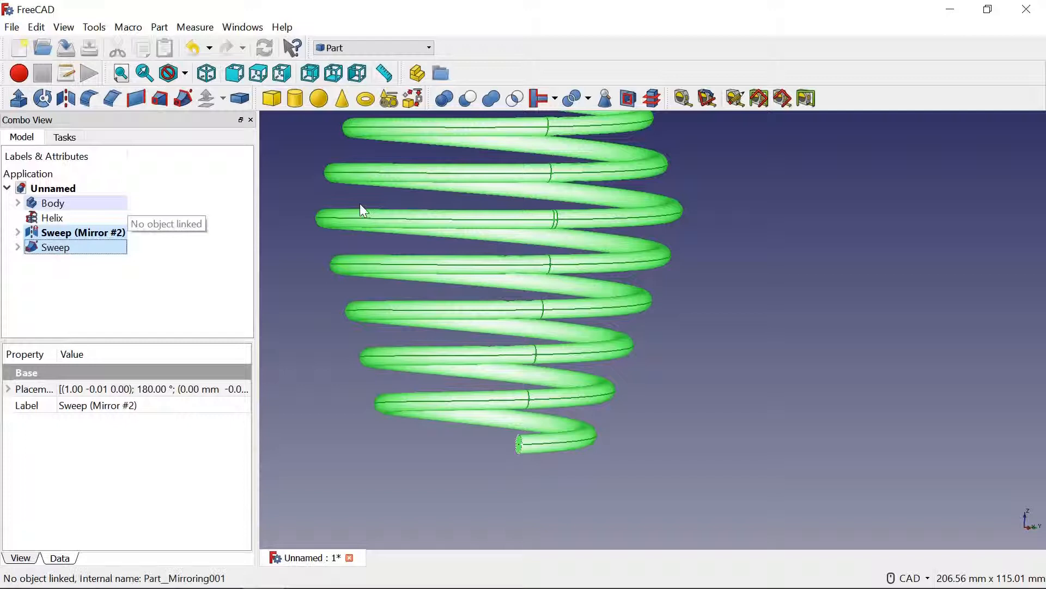
pyautogui.click(489, 100)
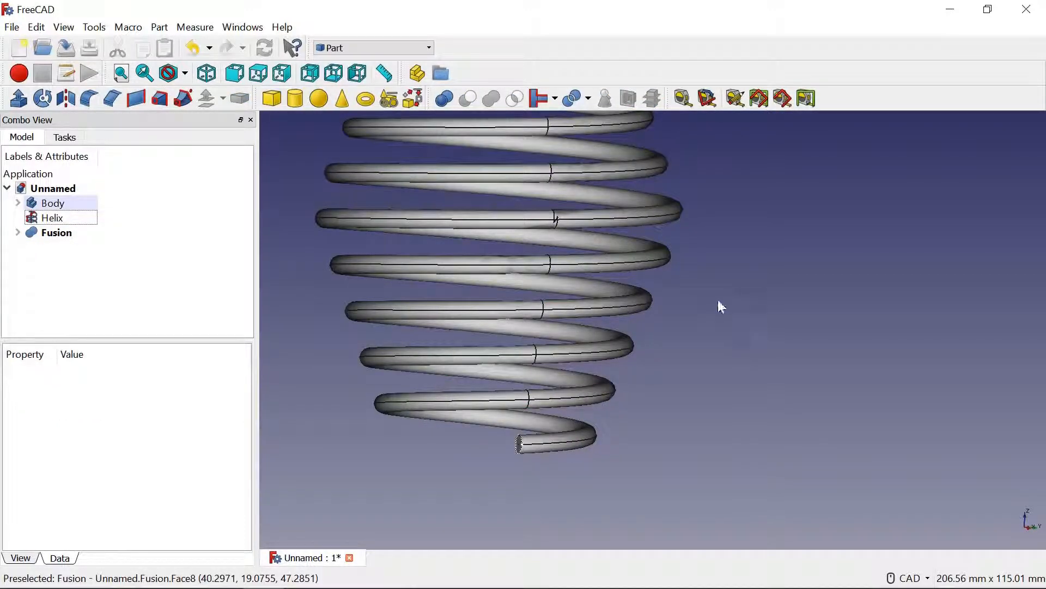
pyautogui.moveTo(717, 300); pyautogui.dragTo(771, 430, button='middle')
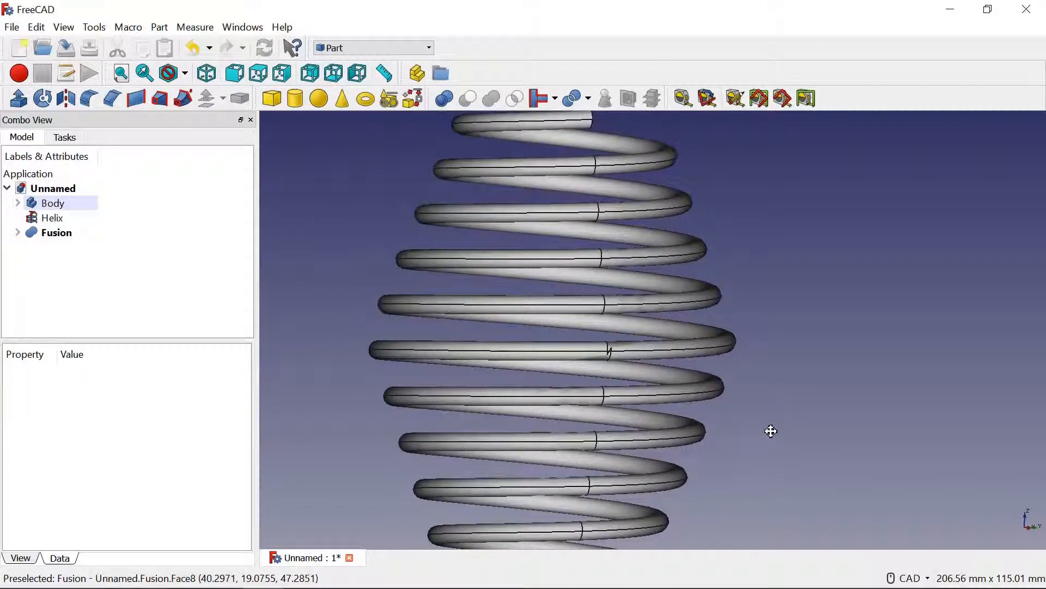
pyautogui.doubleClick(63, 235)
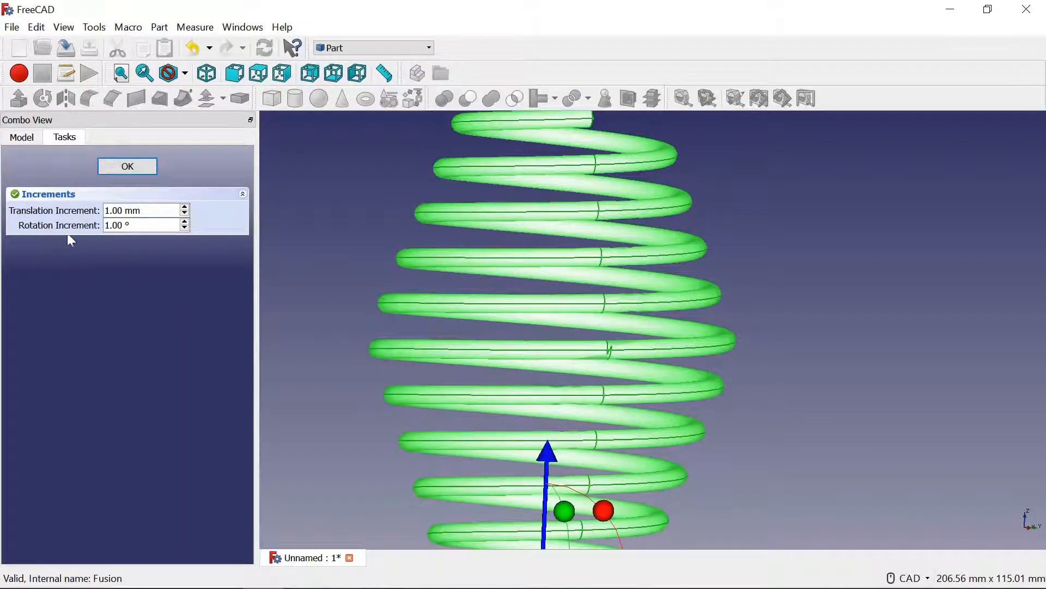
pyautogui.click(129, 166)
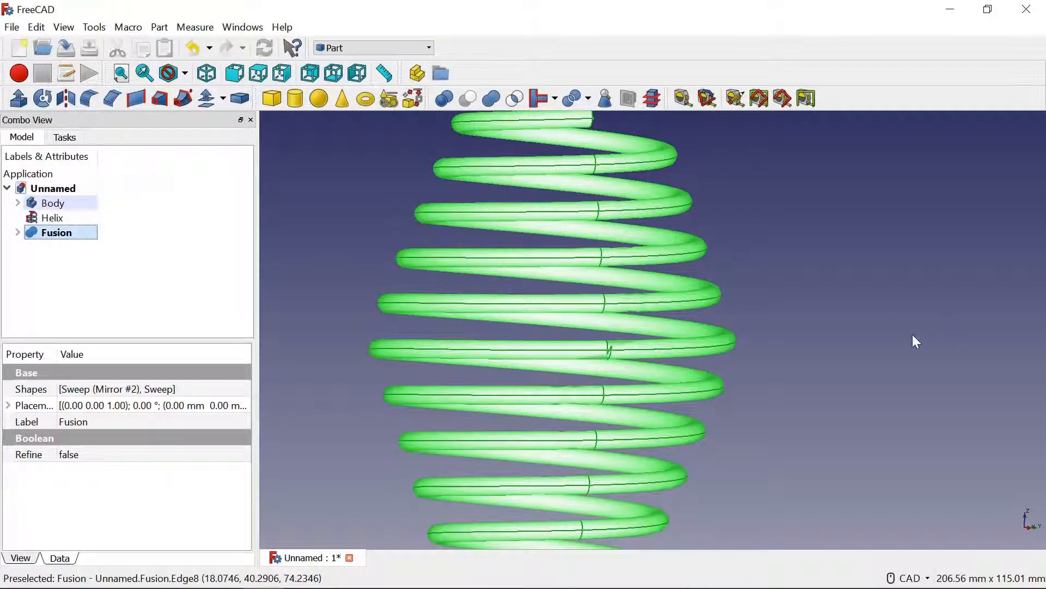
pyautogui.scroll(-4, 912, 336)
pyautogui.scroll(2, 912, 336)
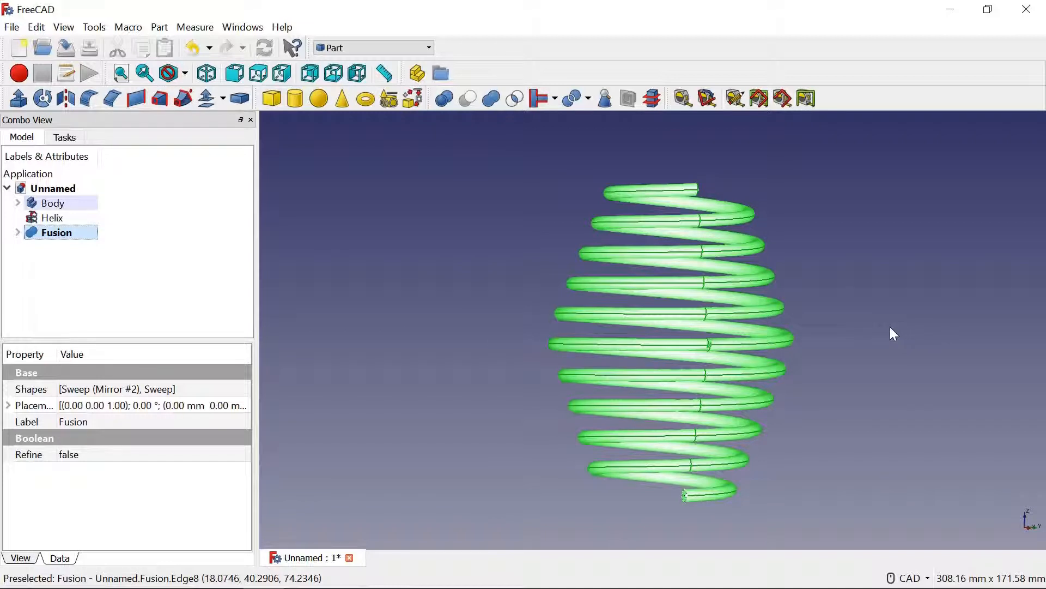
# - Add a cube at the base of the fused spring and set its length and width to 80 mm
pyautogui.click(282, 75)
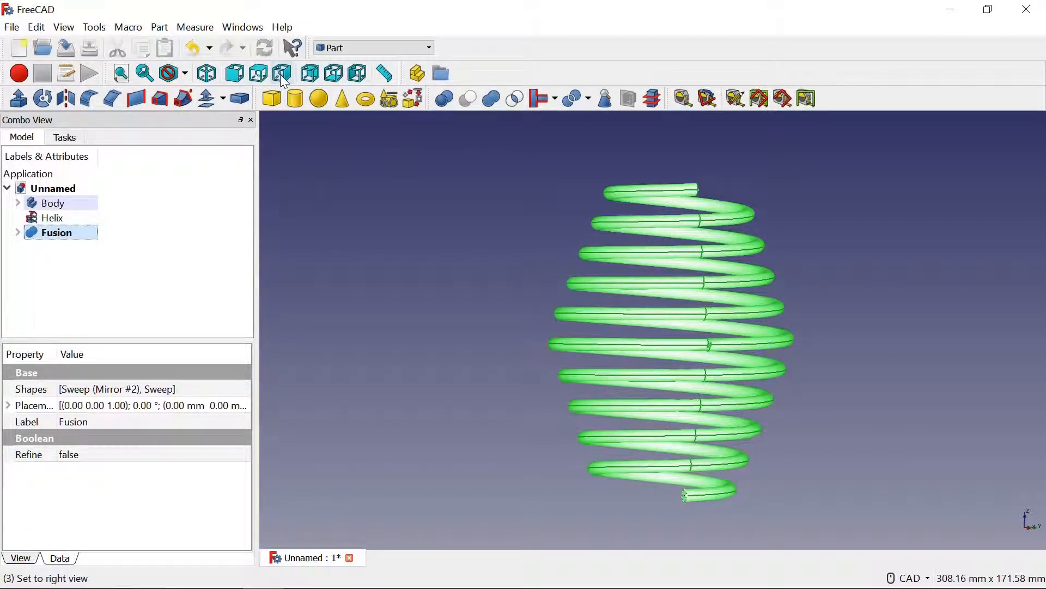
pyautogui.click(282, 74)
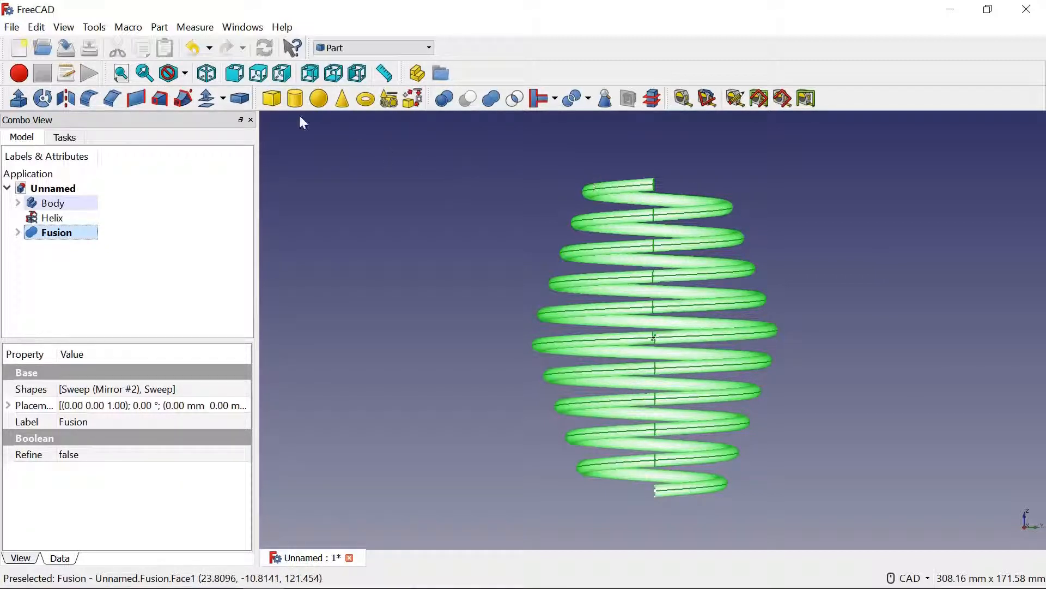
pyautogui.click(273, 99)
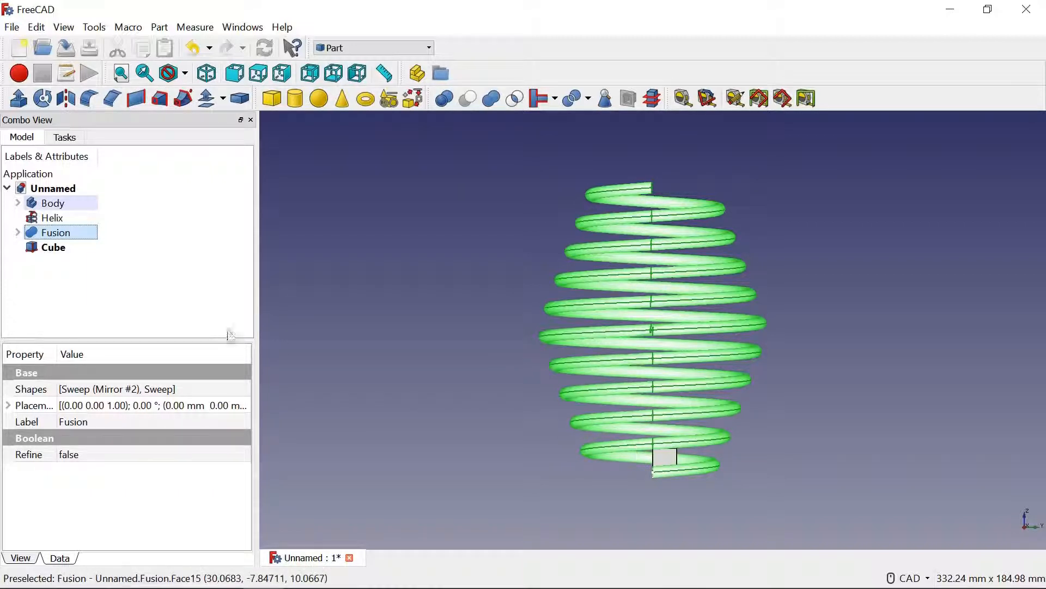
pyautogui.click(53, 248)
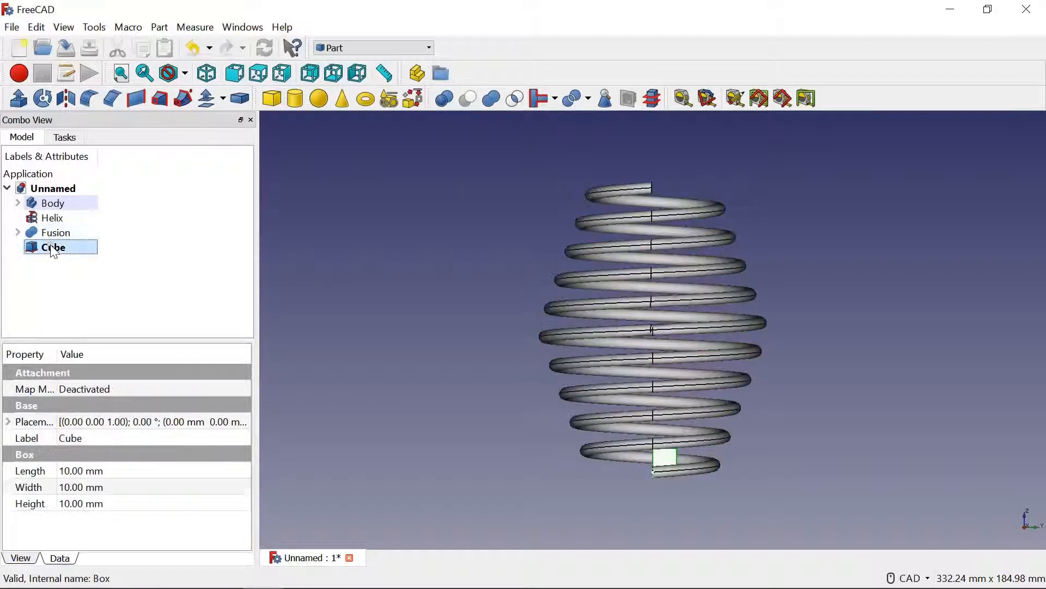
pyautogui.click(70, 471)
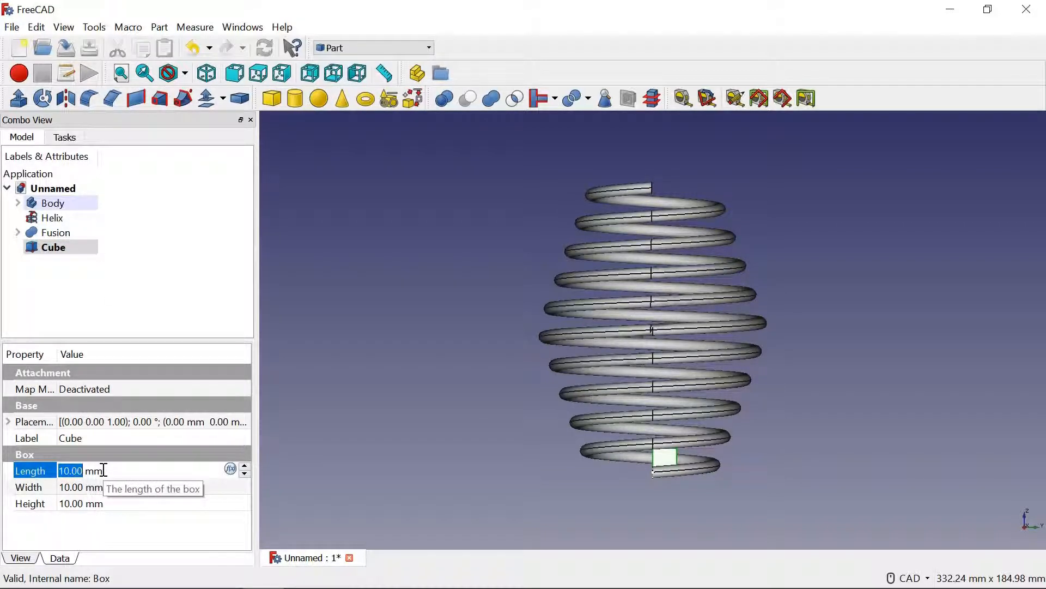
pyautogui.write('80')
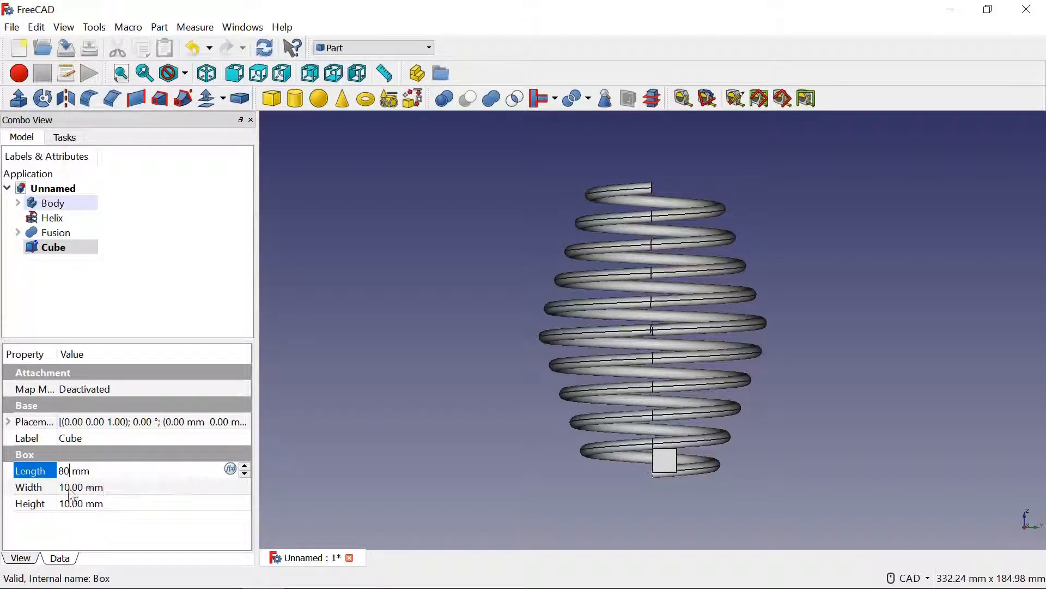
pyautogui.click(71, 488)
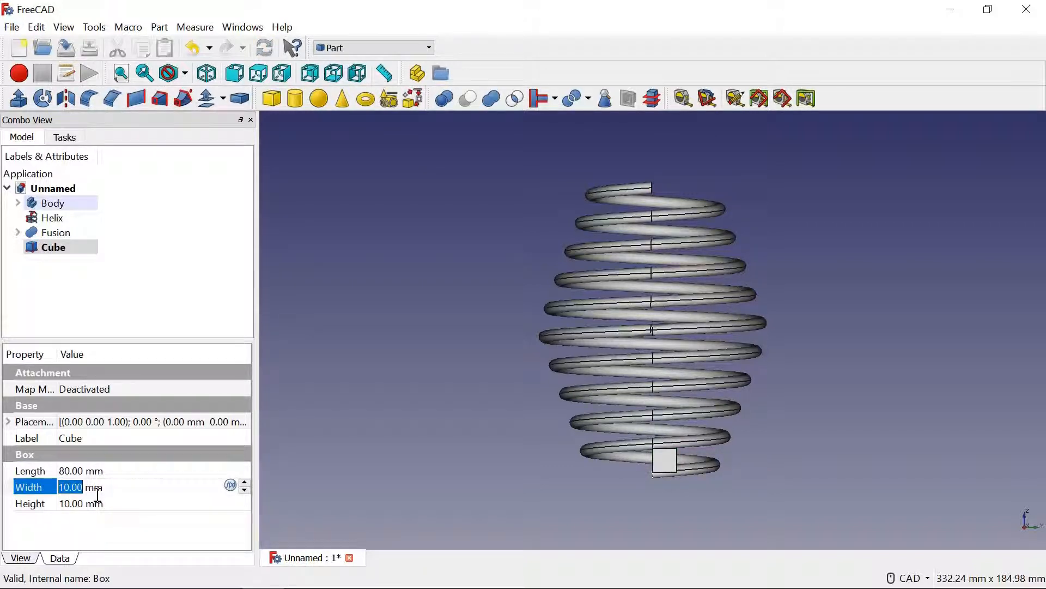
pyautogui.write('80')
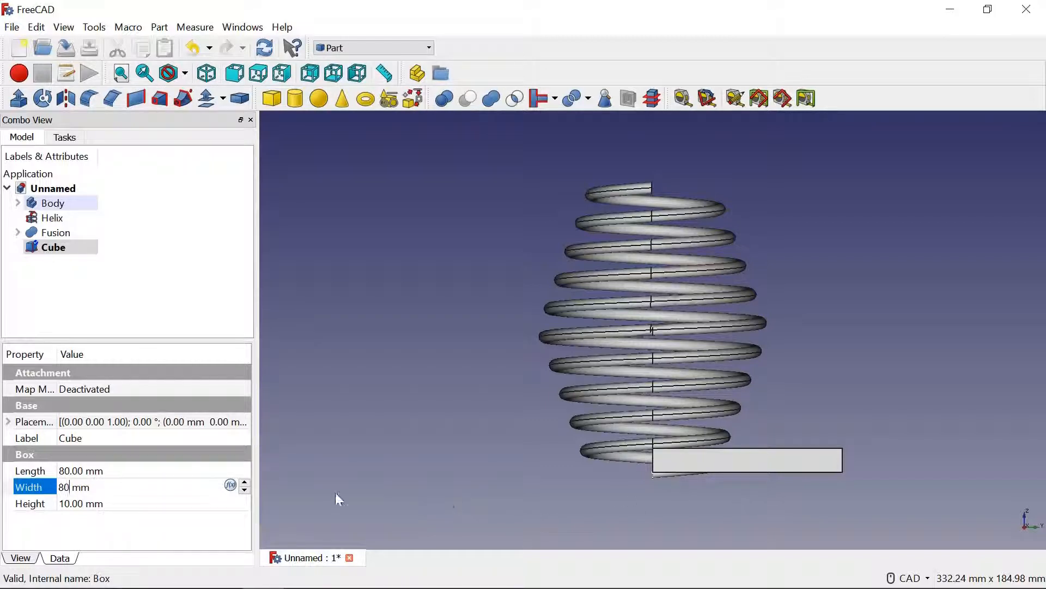
# - Centre the 80 mm cube under the spring by setting its placement translation to X -40 mm and Y -40 mm
pyautogui.click(142, 427)
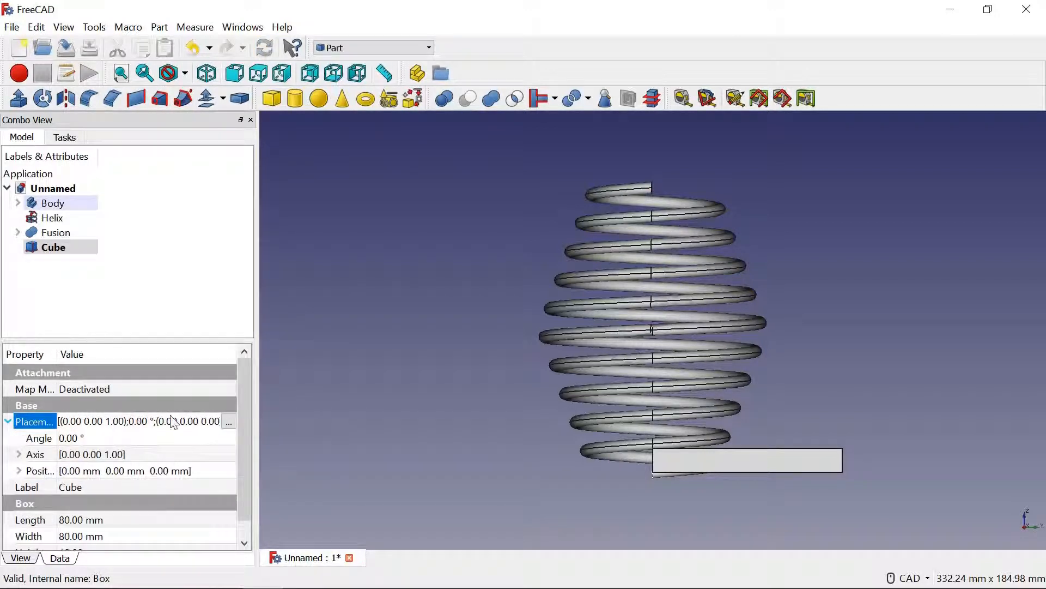
pyautogui.click(229, 421)
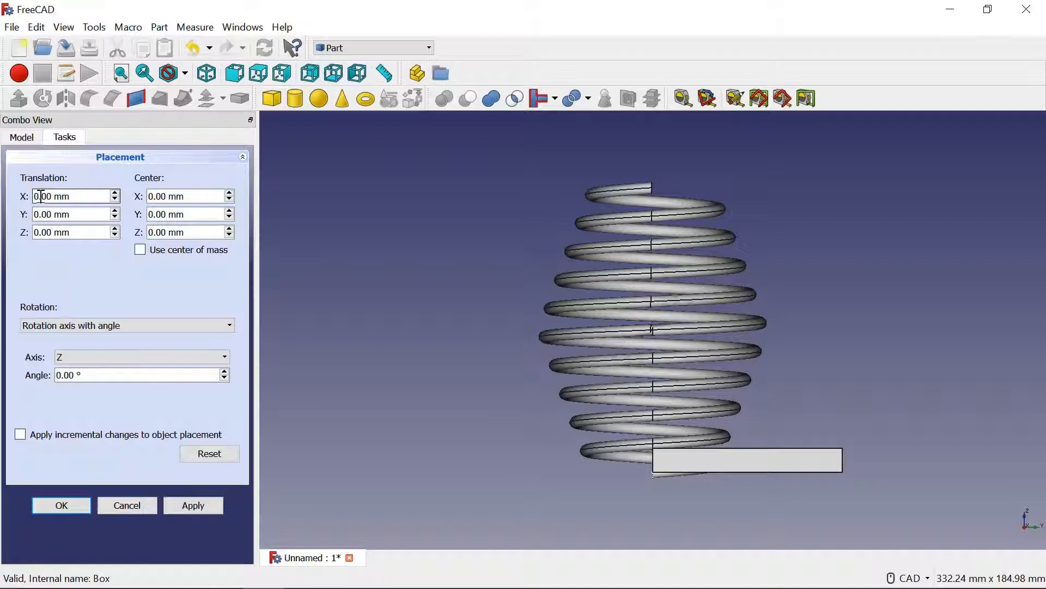
pyautogui.moveTo(41, 196); pyautogui.dragTo(31, 197)
pyautogui.write('-')
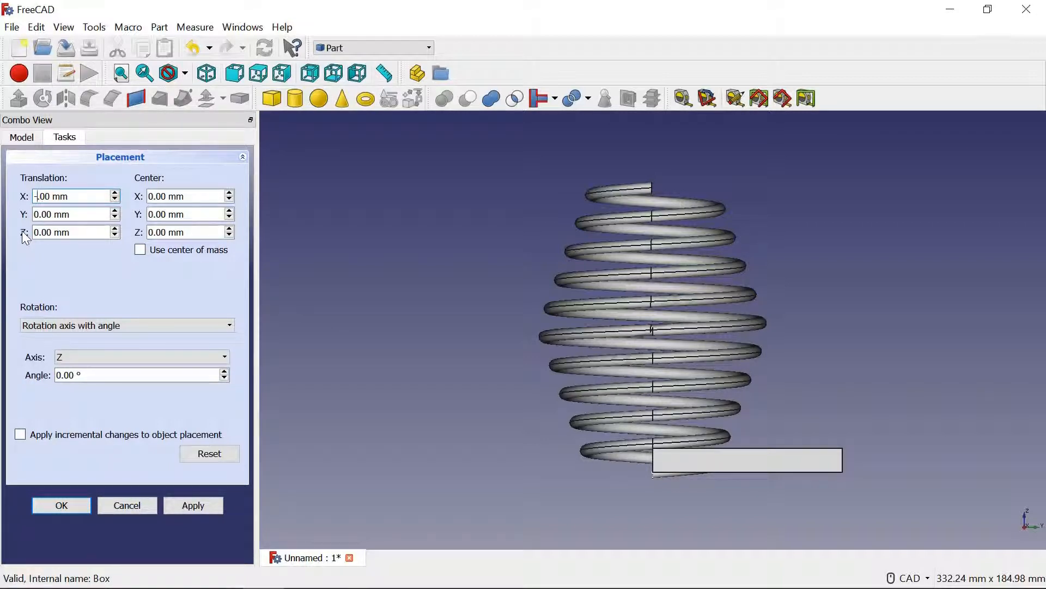
pyautogui.write('40')
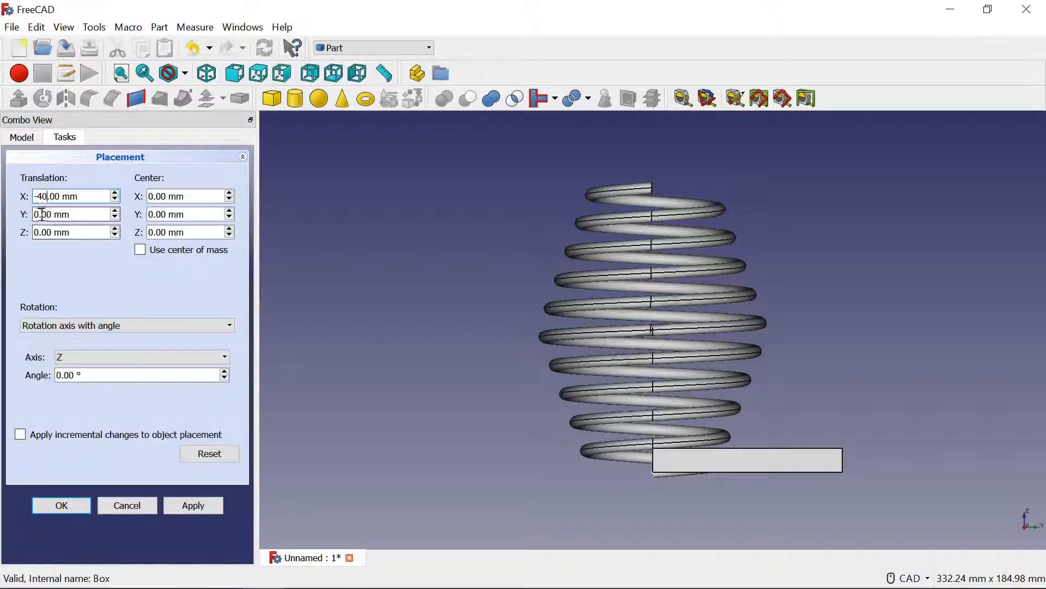
pyautogui.moveTo(42, 214); pyautogui.dragTo(25, 216)
pyautogui.write('-')
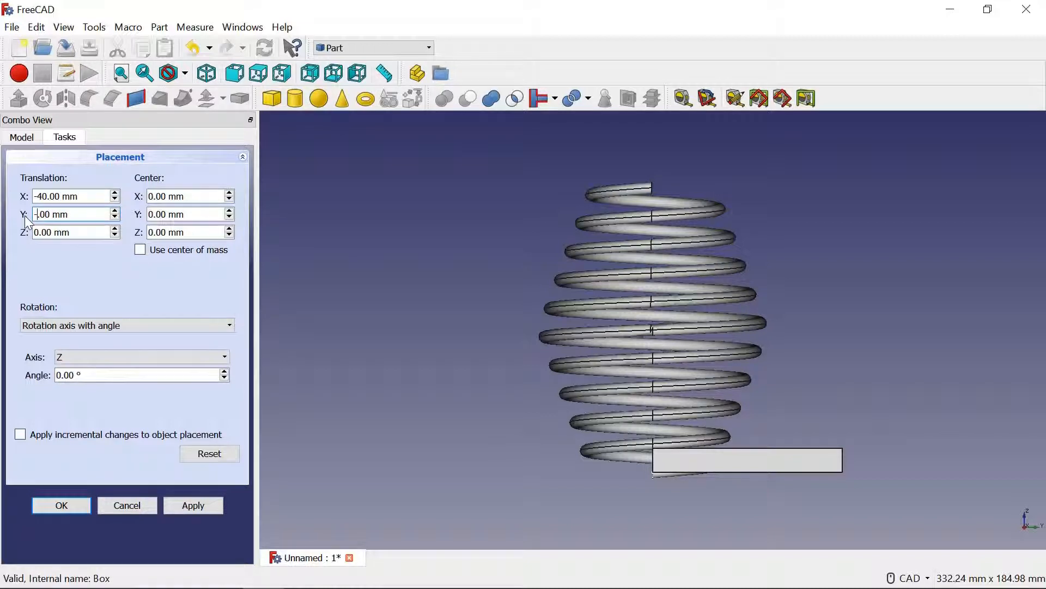
pyautogui.write('4')
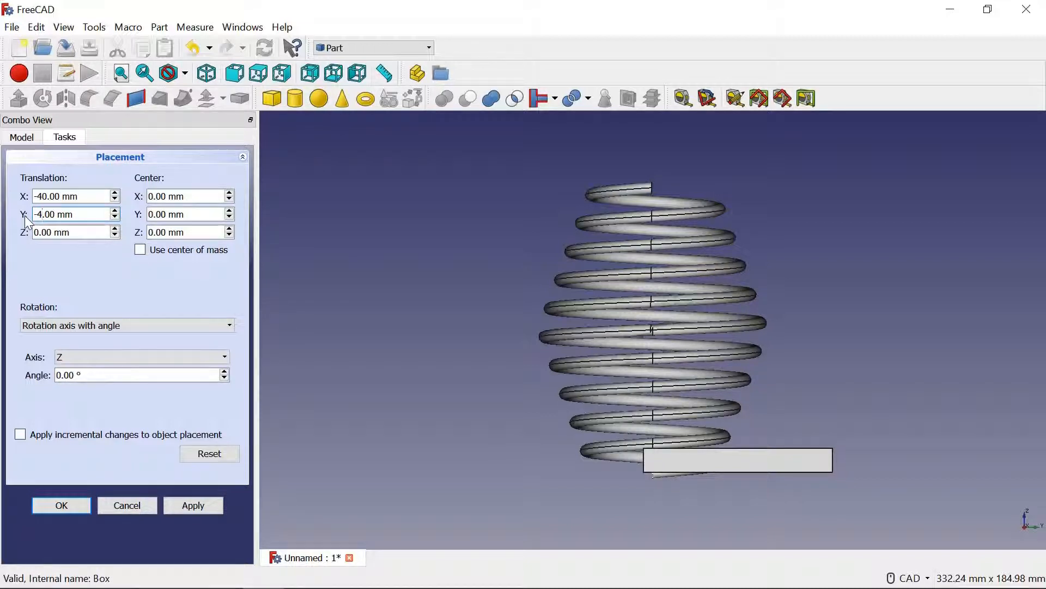
pyautogui.write('0')
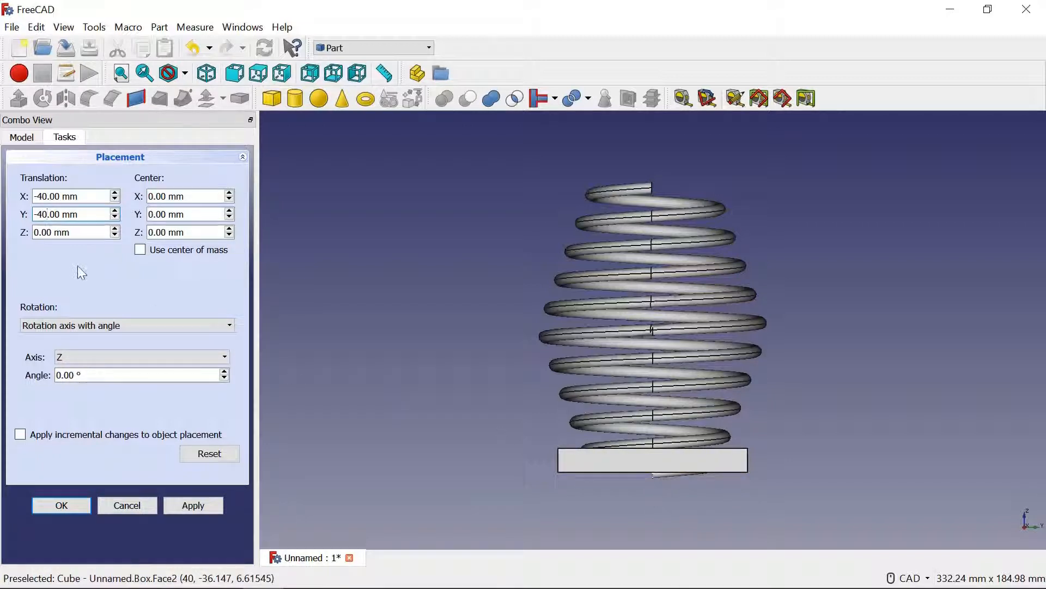
# - Lower the cube to Z -8 mm so it overlaps the spring's bottom wire end, and accept the placement
pyautogui.click(40, 234)
pyautogui.press('BackSpace')
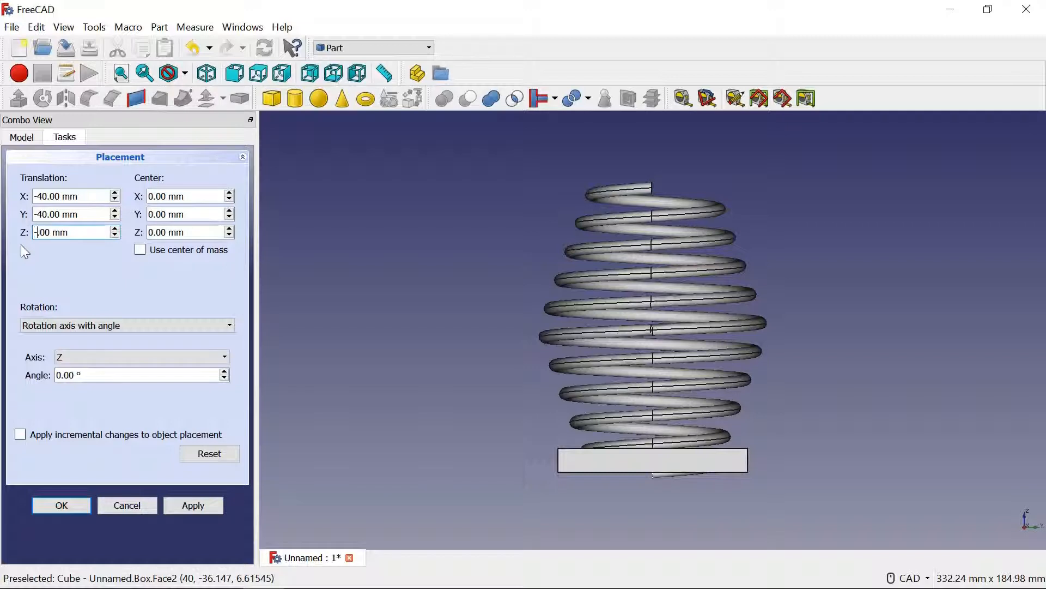
pyautogui.write('-8')
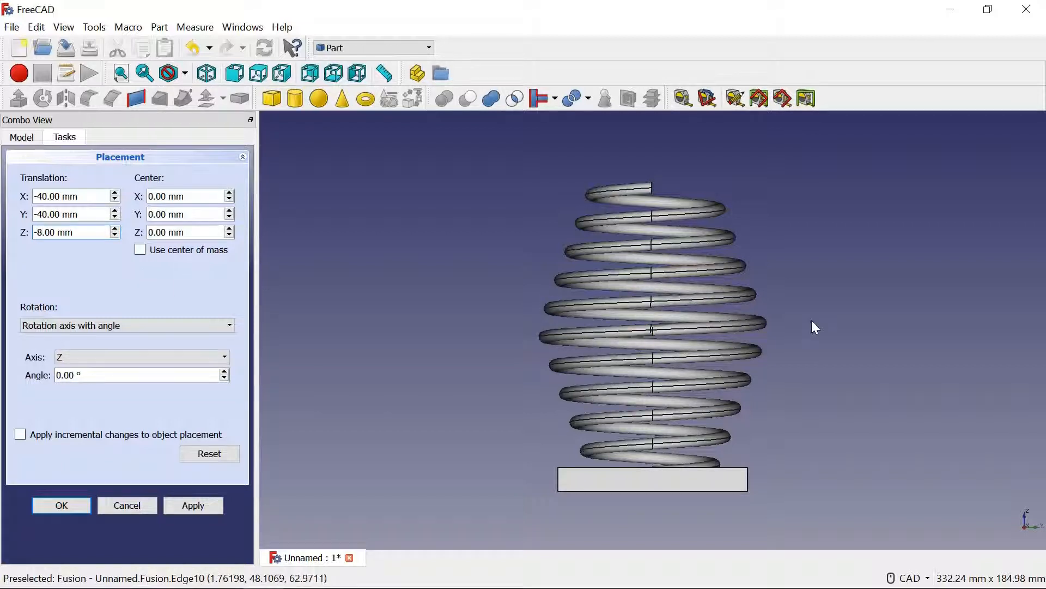
pyautogui.moveTo(812, 321); pyautogui.dragTo(812, 332, button='middle')
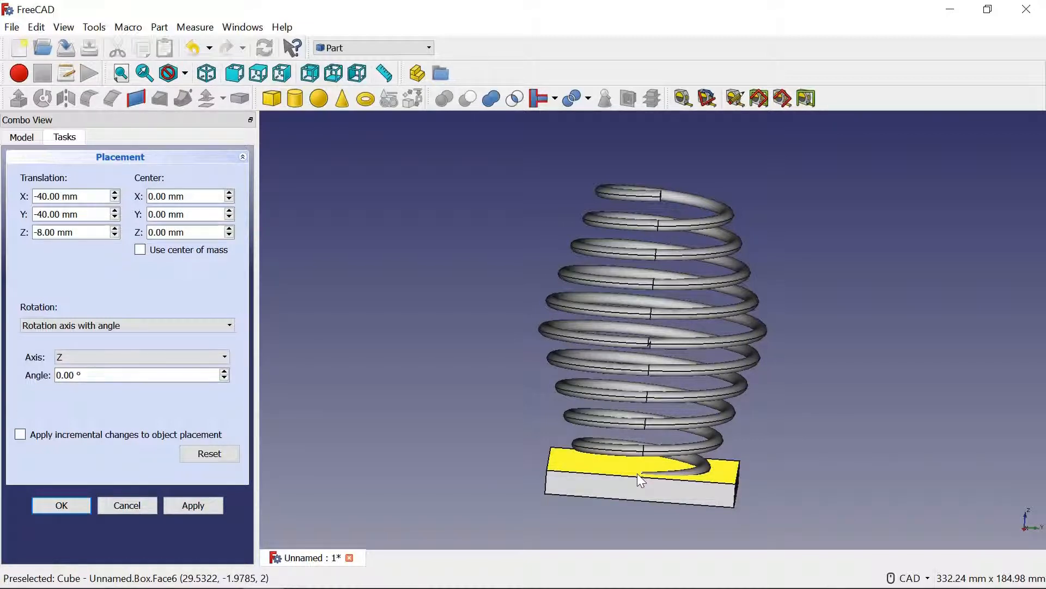
pyautogui.moveTo(806, 431)
pyautogui.mouseDown(button='middle')
pyautogui.moveTo(834, 420)
pyautogui.moveTo(811, 430)
pyautogui.mouseUp(button='middle')
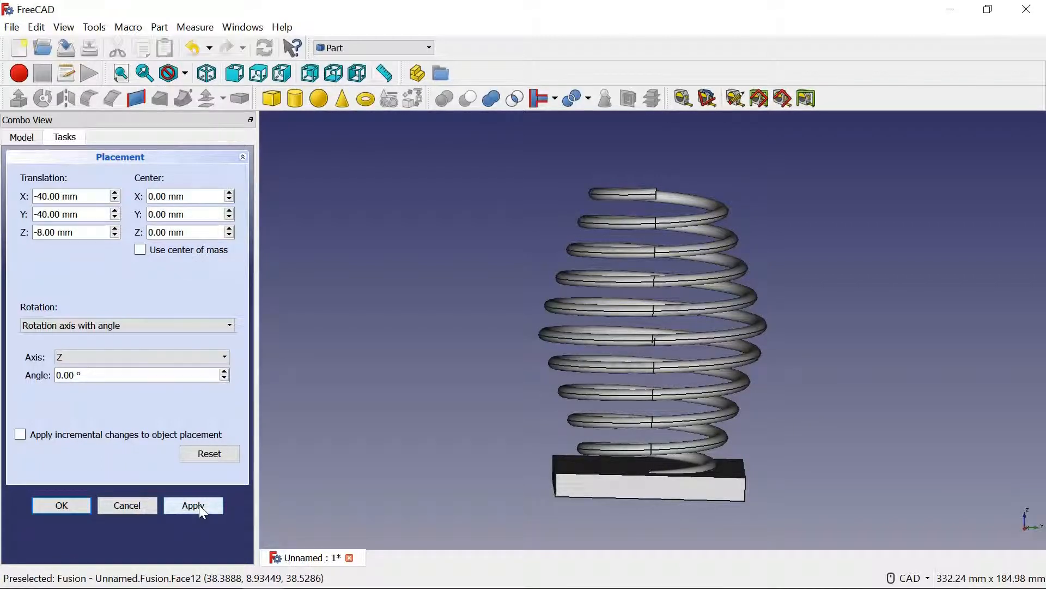
pyautogui.click(54, 506)
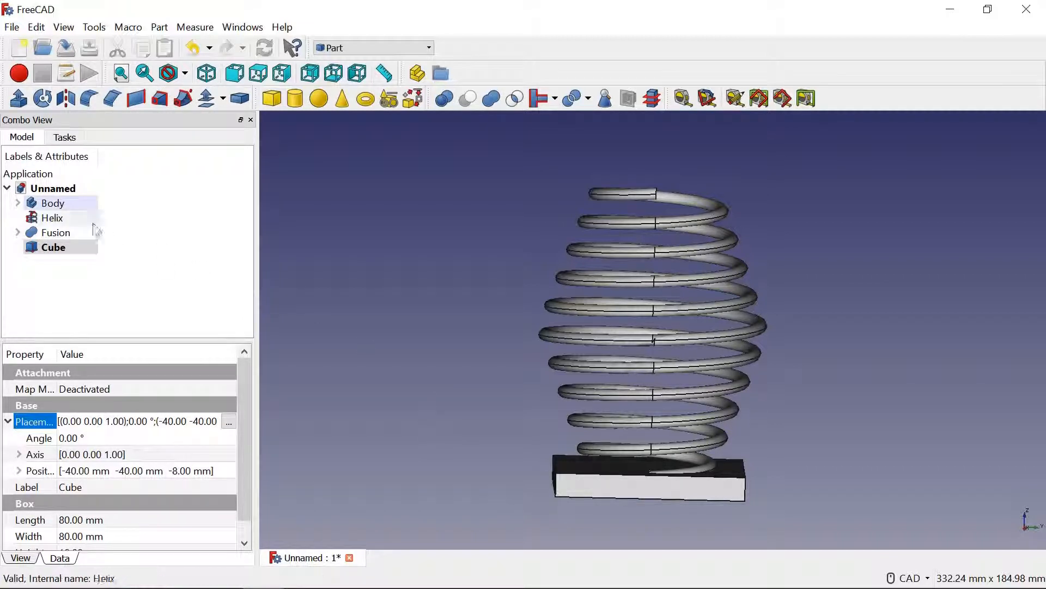
# - Cut the cube from the fused spring to flatten its bottom end, and inspect the trimmed coil
pyautogui.click(66, 233)
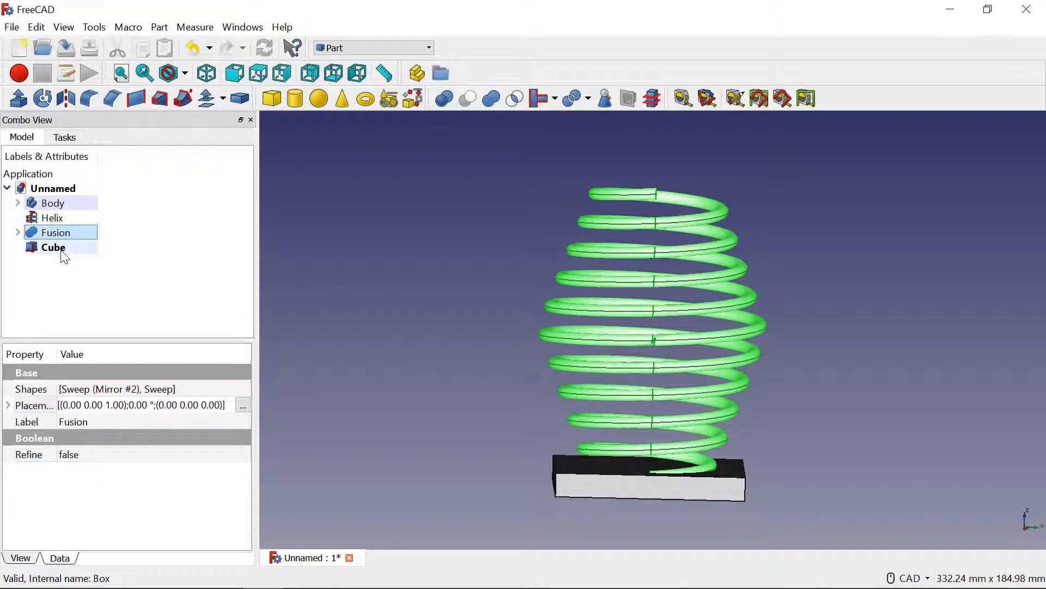
pyautogui.keyDown('ctrl'); pyautogui.click(62, 248); pyautogui.keyUp('ctrl')
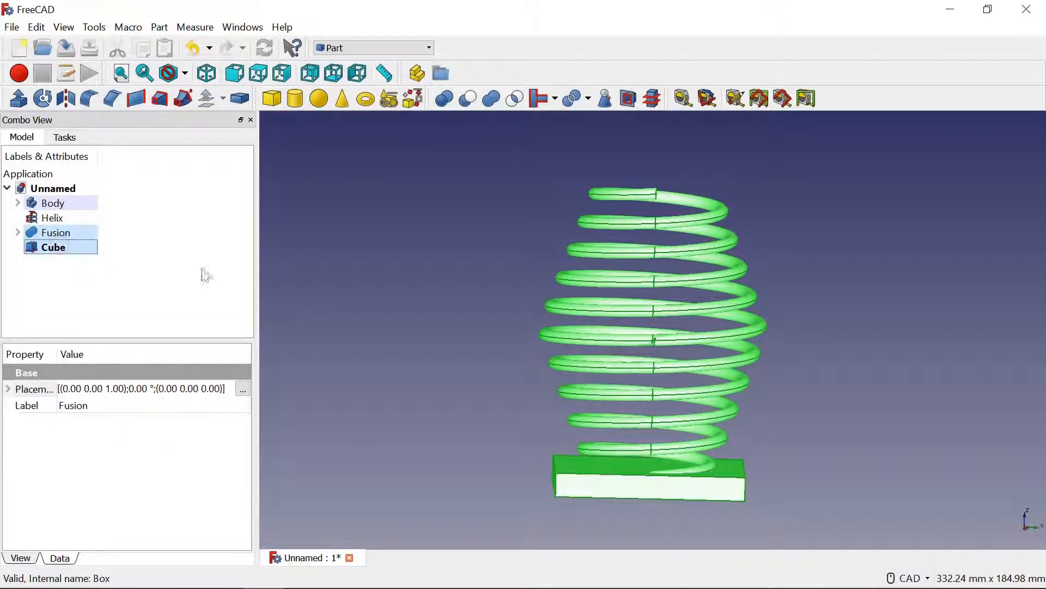
pyautogui.click(469, 99)
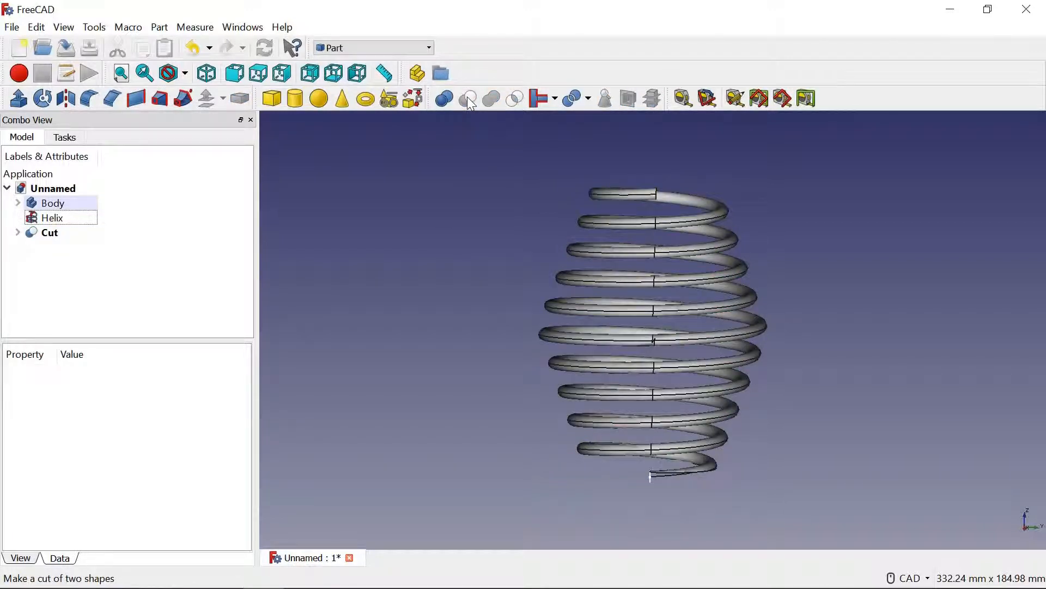
pyautogui.moveTo(865, 374); pyautogui.dragTo(790, 356, button='middle')
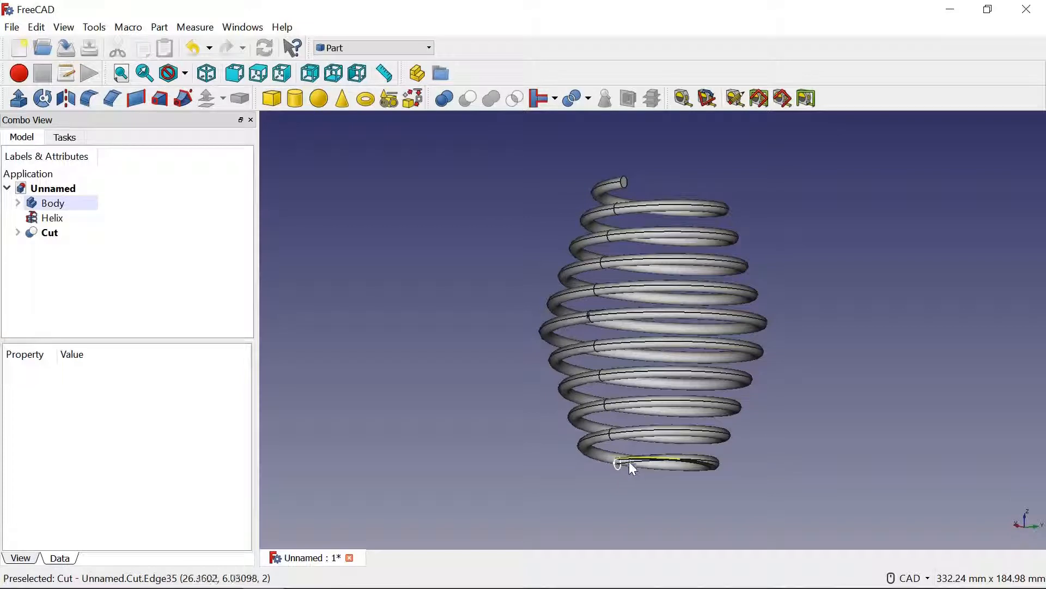
pyautogui.moveTo(844, 213); pyautogui.dragTo(778, 198, button='middle')
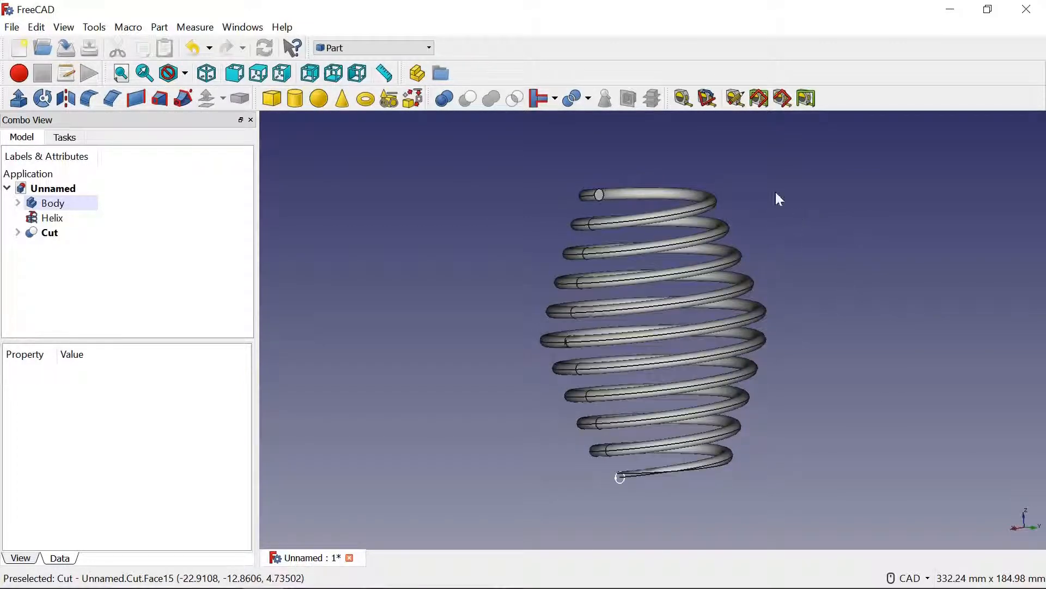
# - Add a second cube and set its length and width to 80 mm
pyautogui.click(287, 76)
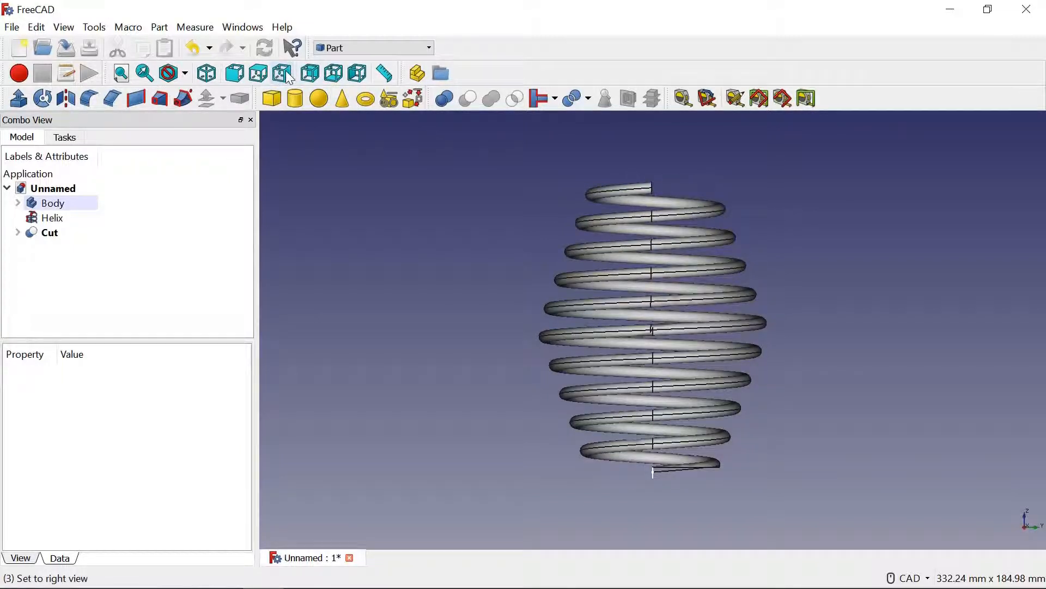
pyautogui.click(271, 99)
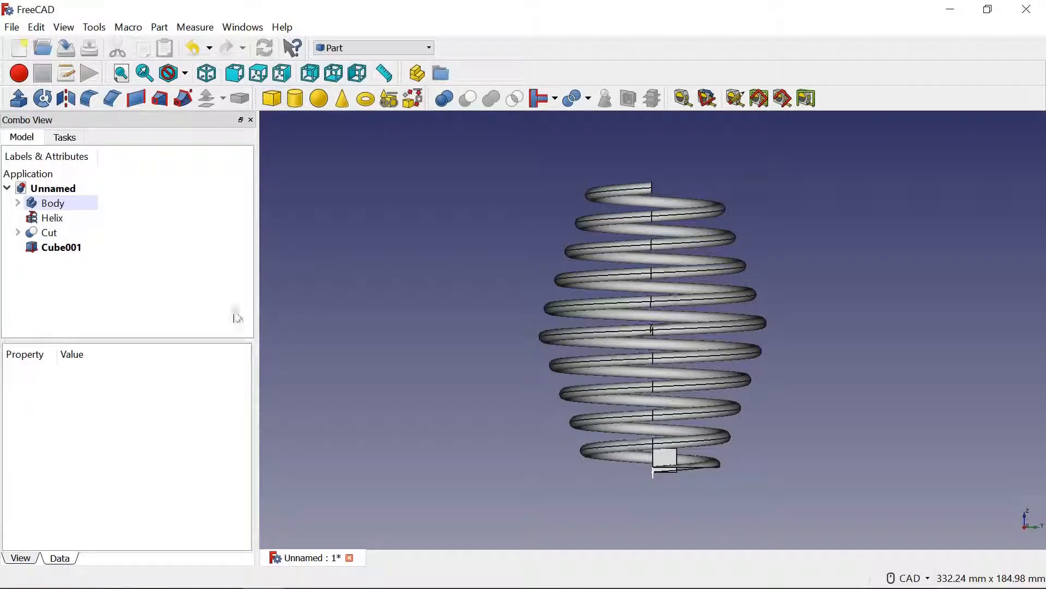
pyautogui.click(69, 252)
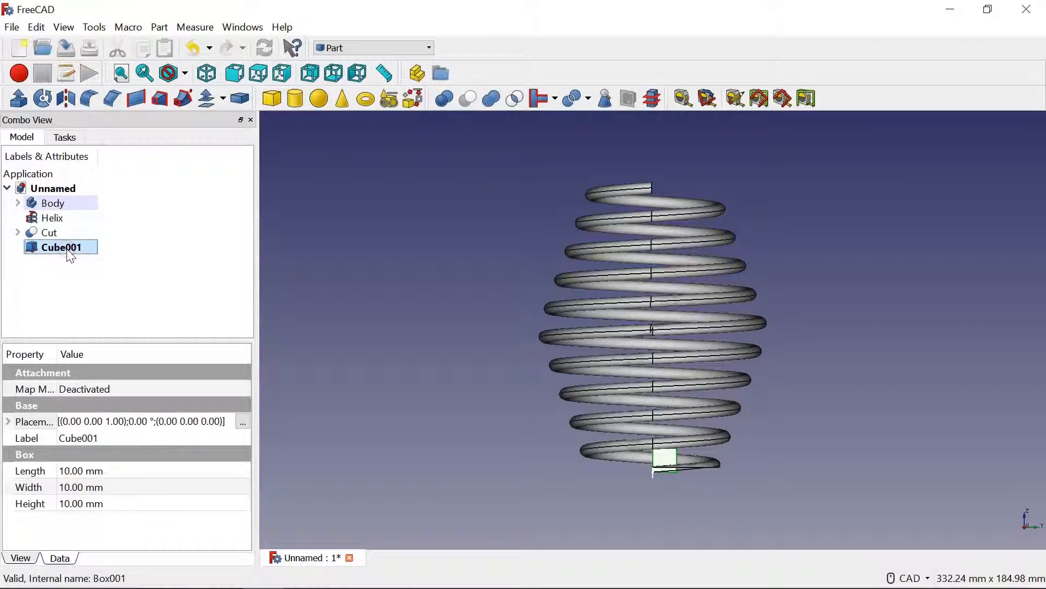
pyautogui.click(71, 472)
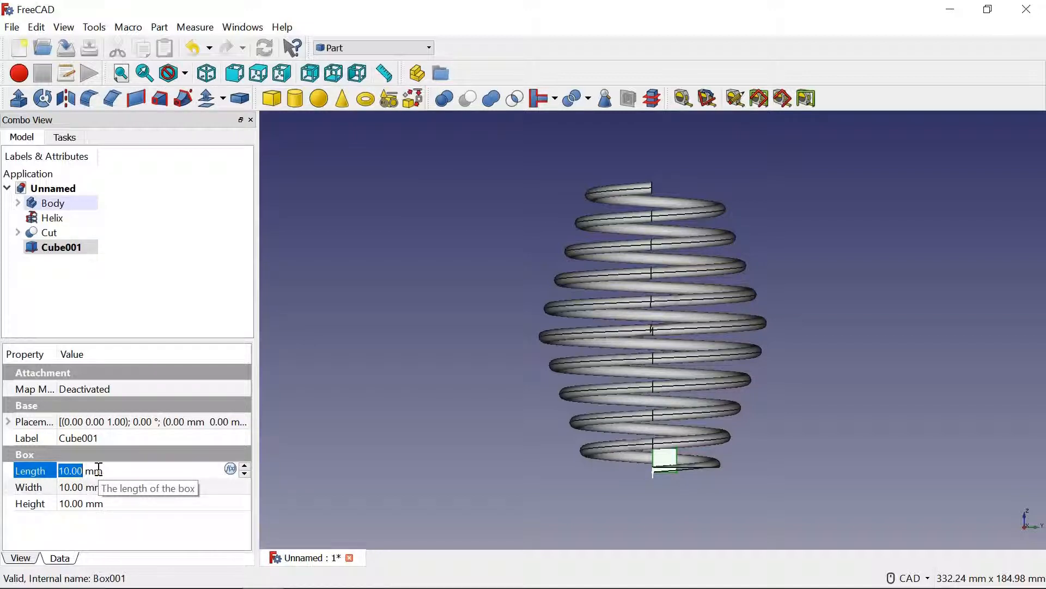
pyautogui.write('80')
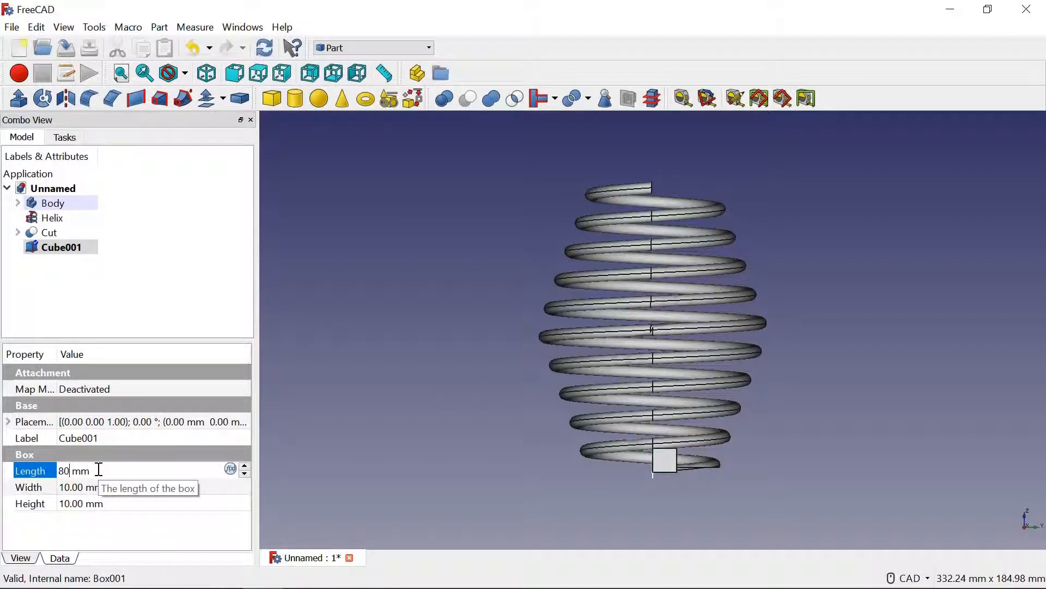
pyautogui.click(72, 488)
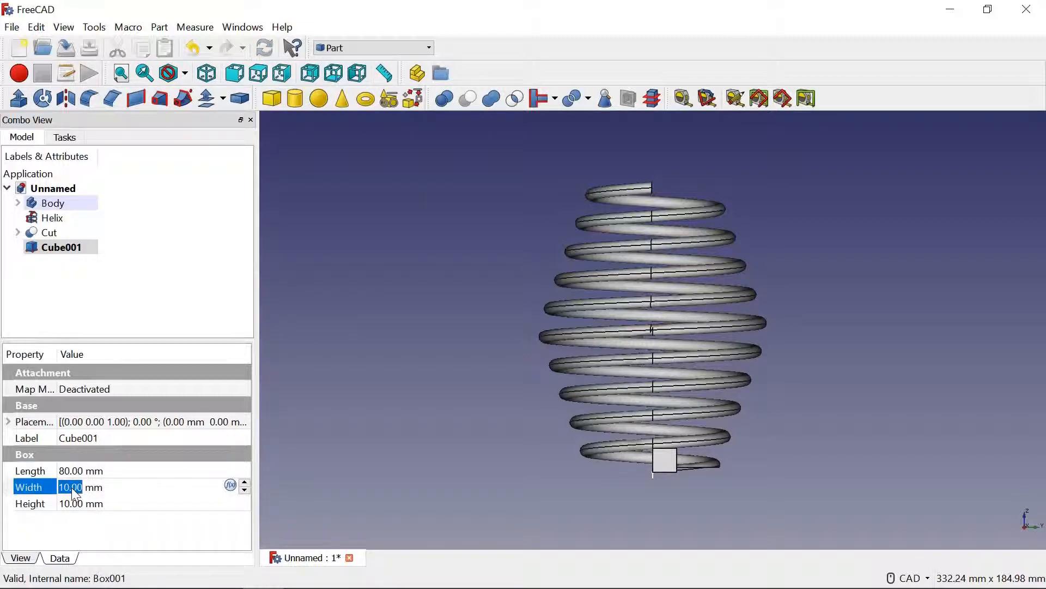
pyautogui.write('80')
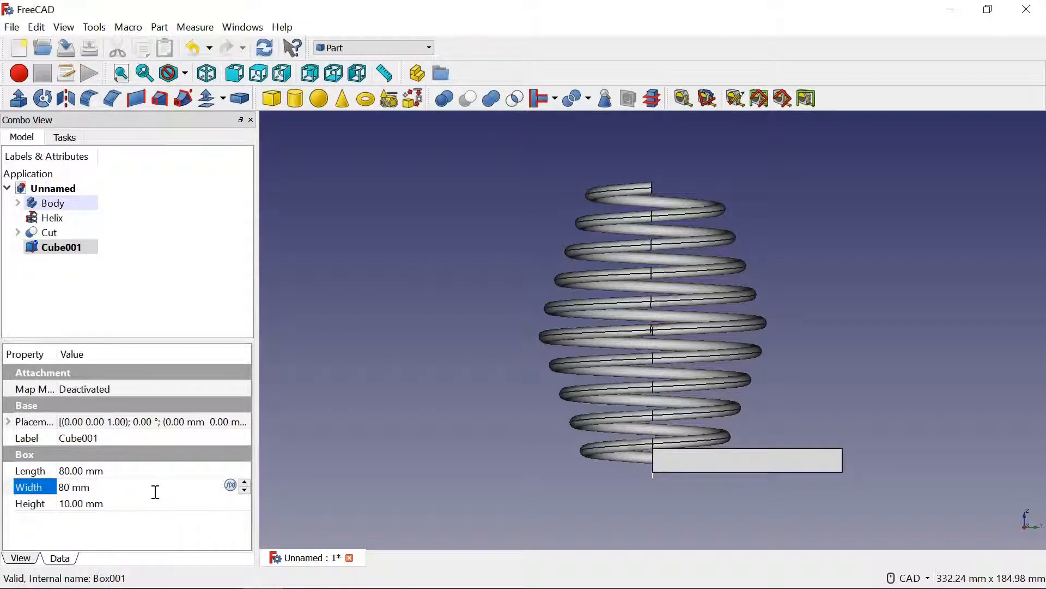
pyautogui.click(230, 486)
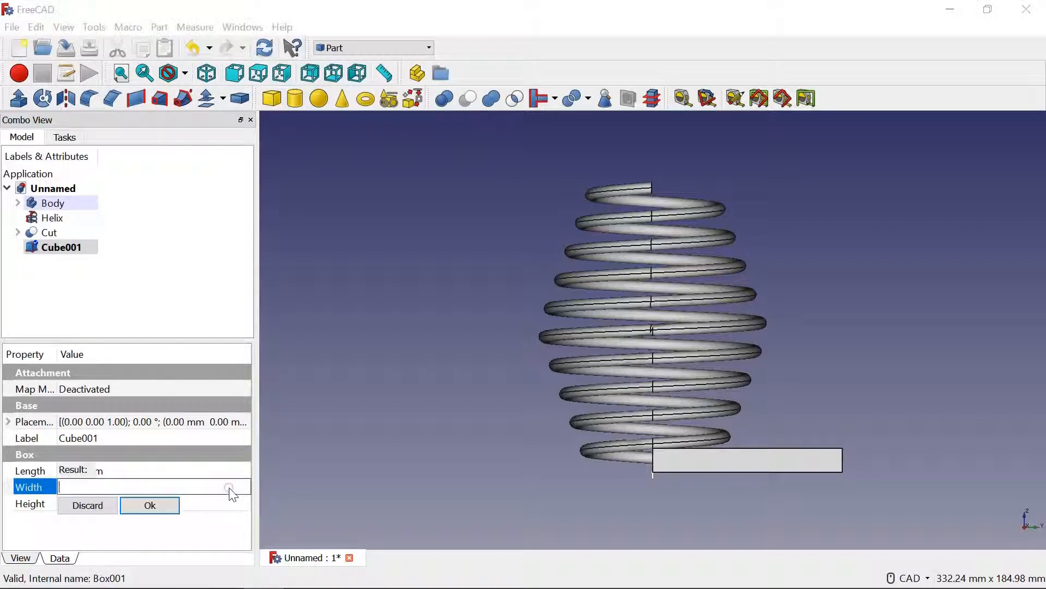
pyautogui.click(150, 504)
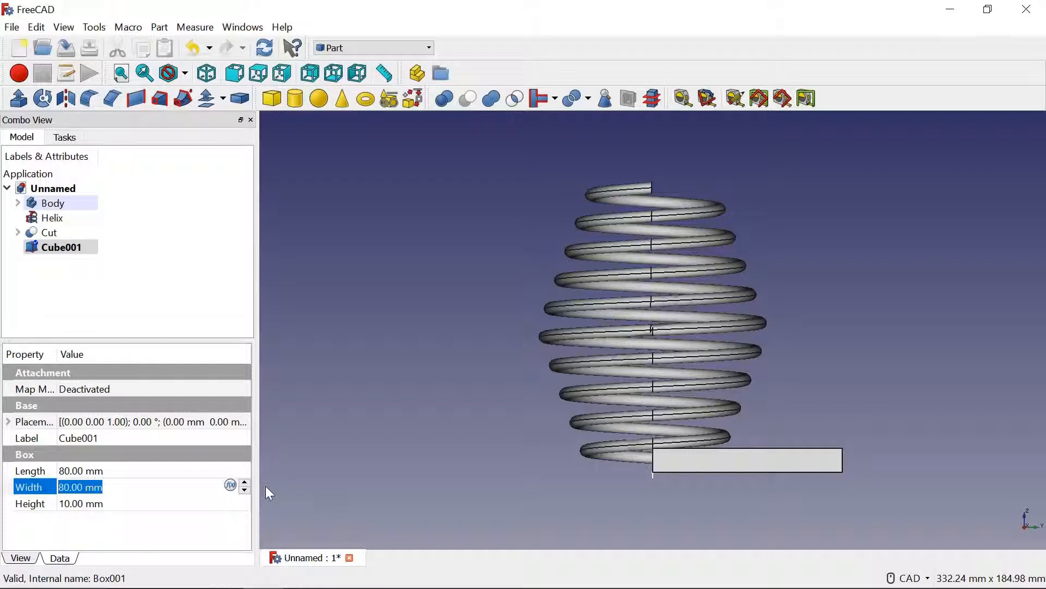
# - Centre the second cube on the spring axis by setting its placement translation to X -40 mm and Y -40 mm
pyautogui.click(242, 423)
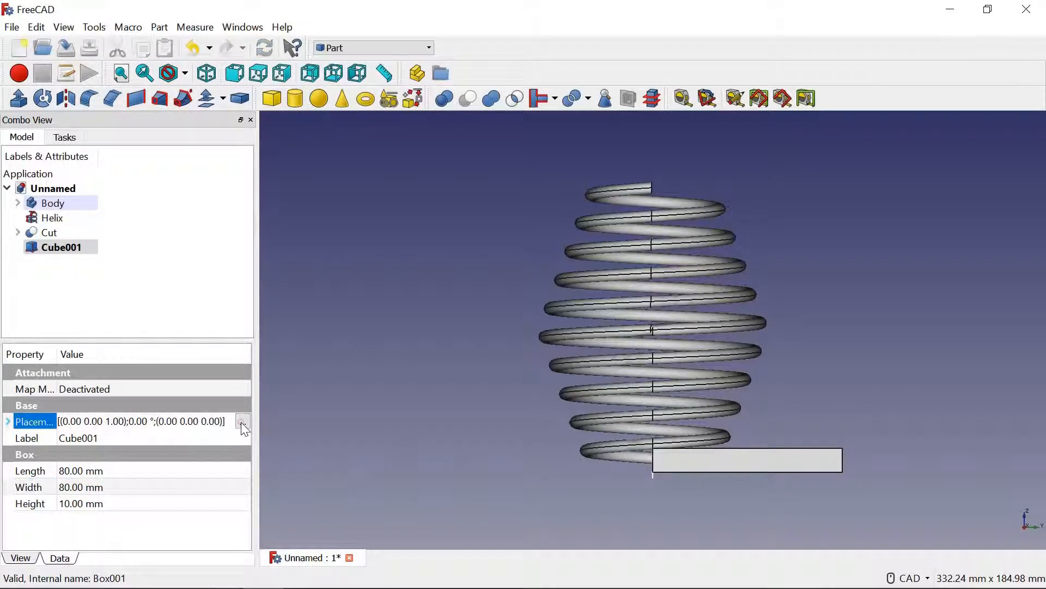
pyautogui.click(242, 423)
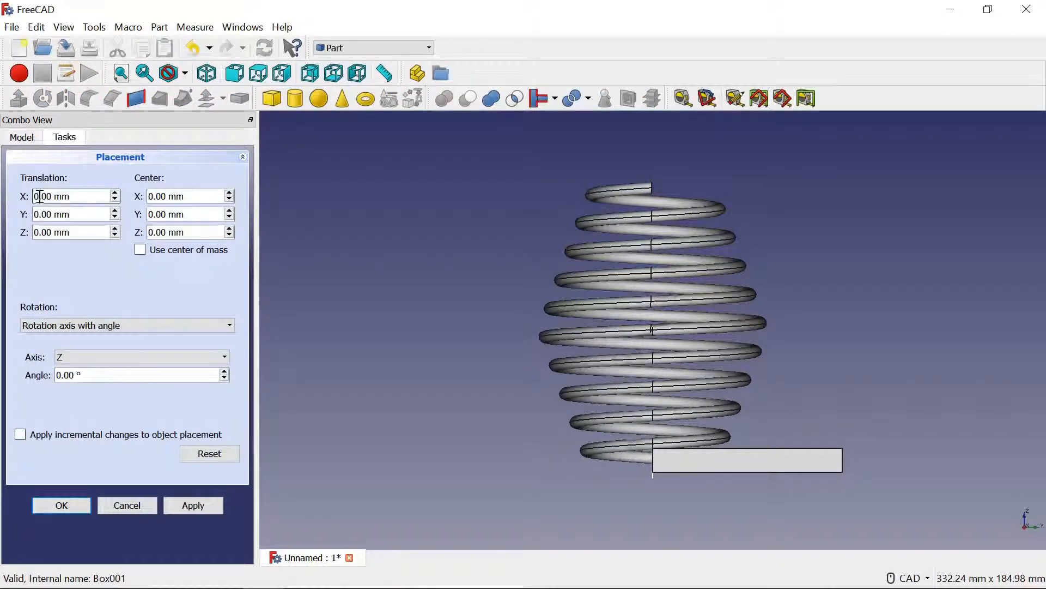
pyautogui.moveTo(40, 196); pyautogui.dragTo(25, 201)
pyautogui.write('140')
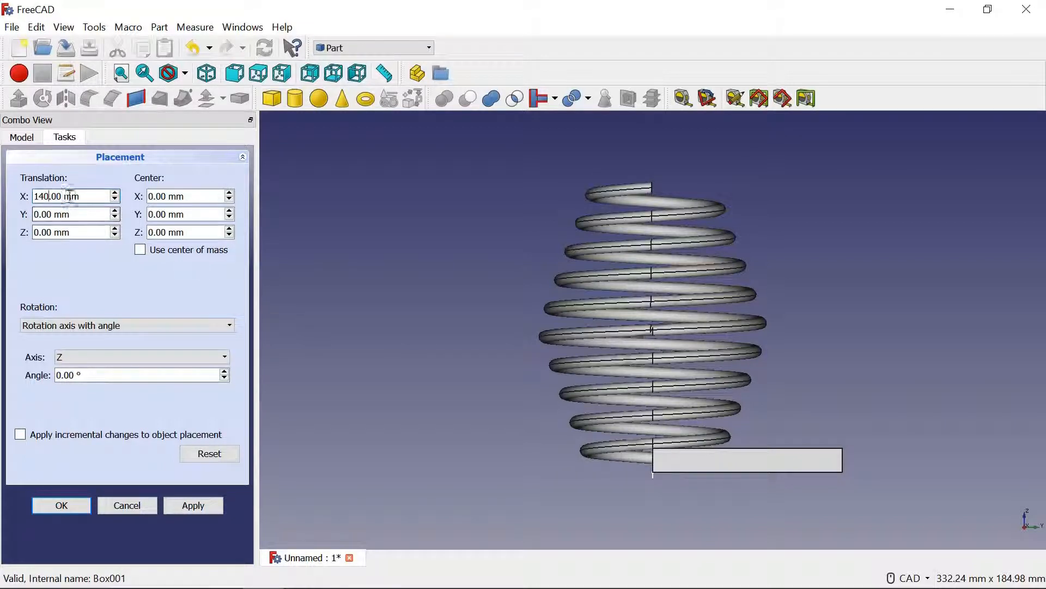
pyautogui.moveTo(48, 196); pyautogui.dragTo(29, 200)
pyautogui.write('-')
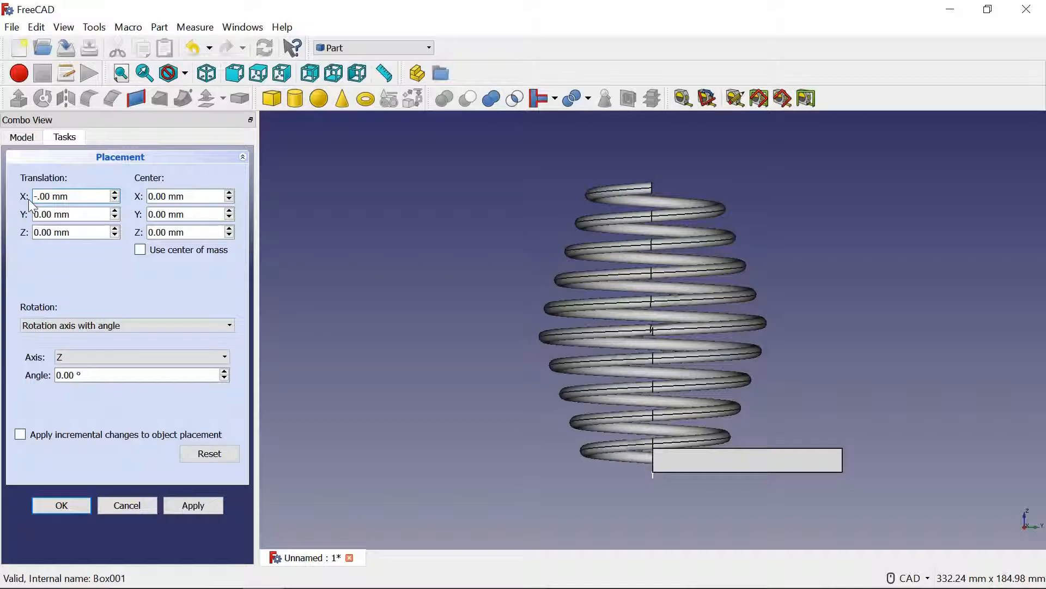
pyautogui.write('40')
pyautogui.moveTo(37, 214); pyautogui.dragTo(33, 215)
pyautogui.write('-')
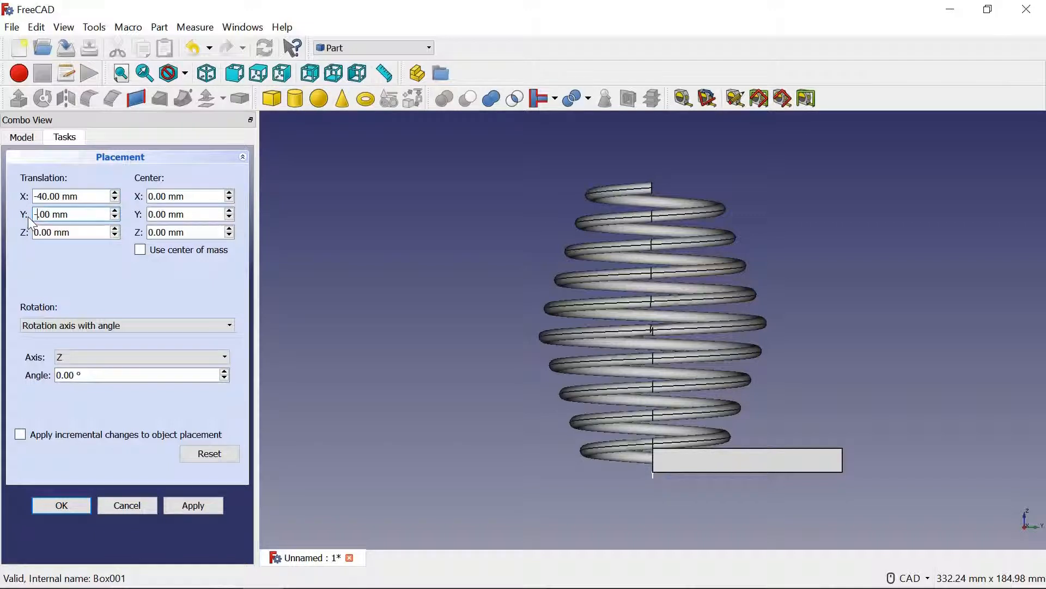
pyautogui.write('40')
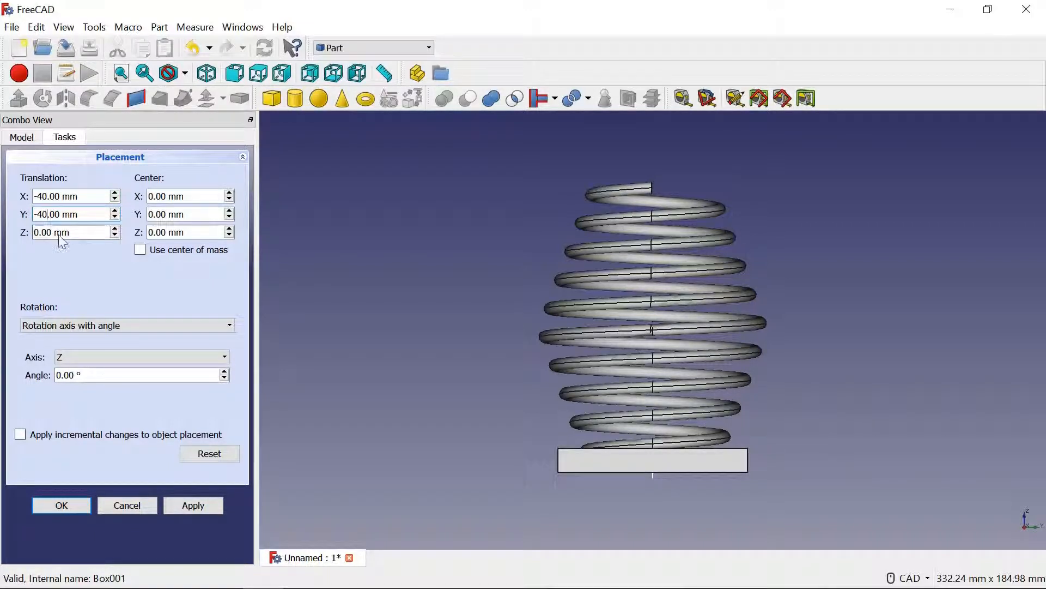
# - Raise the second cube to Z 118 mm so it overlaps the spring's top wire end, and accept the placement
pyautogui.click(41, 233)
pyautogui.moveTo(39, 233); pyautogui.dragTo(28, 241)
pyautogui.write('1188')
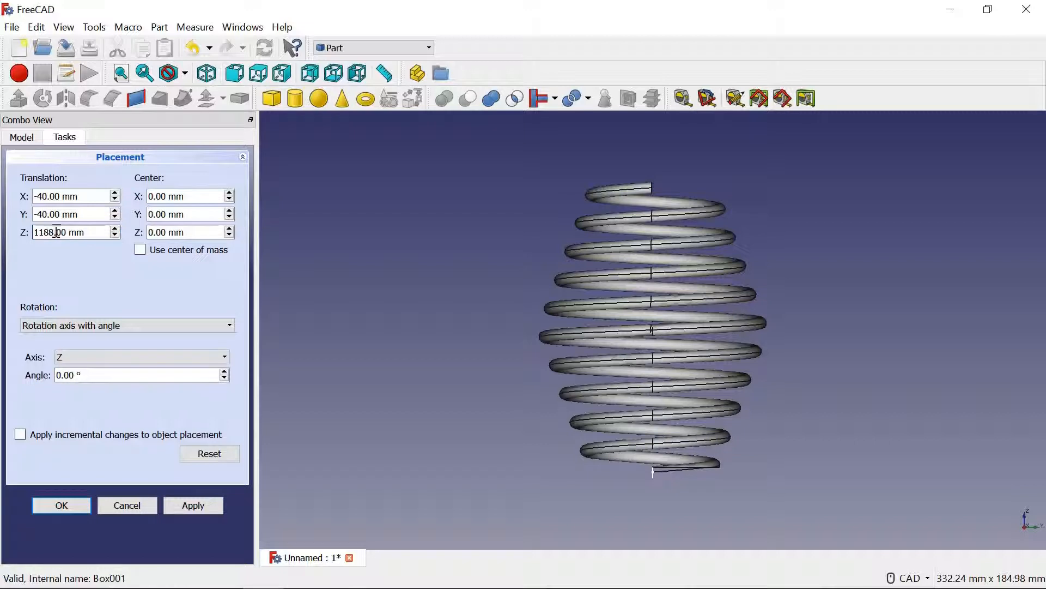
pyautogui.moveTo(55, 232); pyautogui.dragTo(33, 233)
pyautogui.write('118')
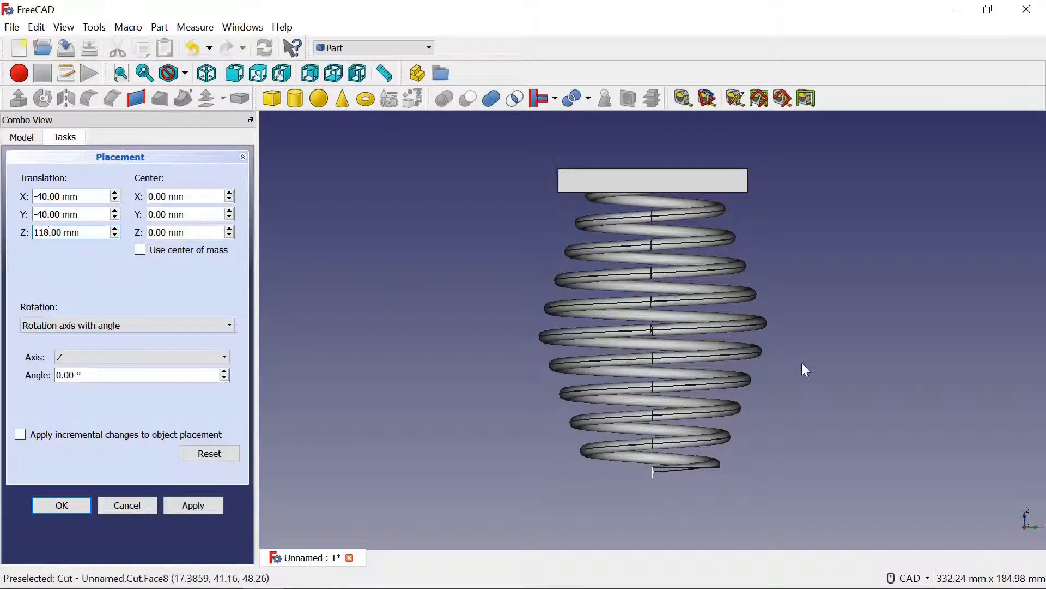
pyautogui.moveTo(803, 356)
pyautogui.mouseDown(button='middle')
pyautogui.moveTo(810, 341)
pyautogui.moveTo(787, 346)
pyautogui.moveTo(807, 363)
pyautogui.mouseUp(button='middle')
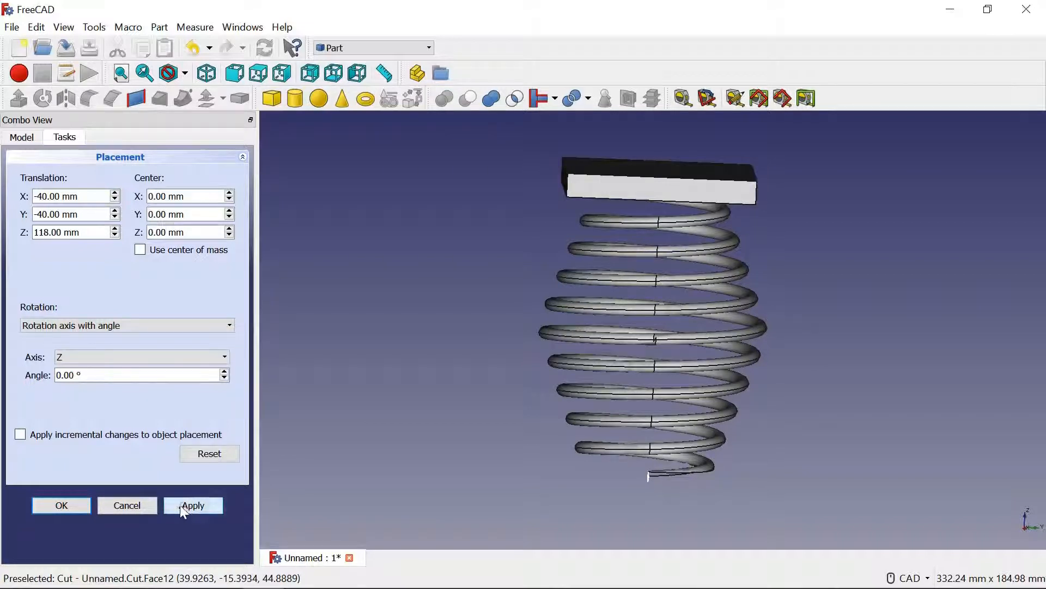
pyautogui.click(68, 504)
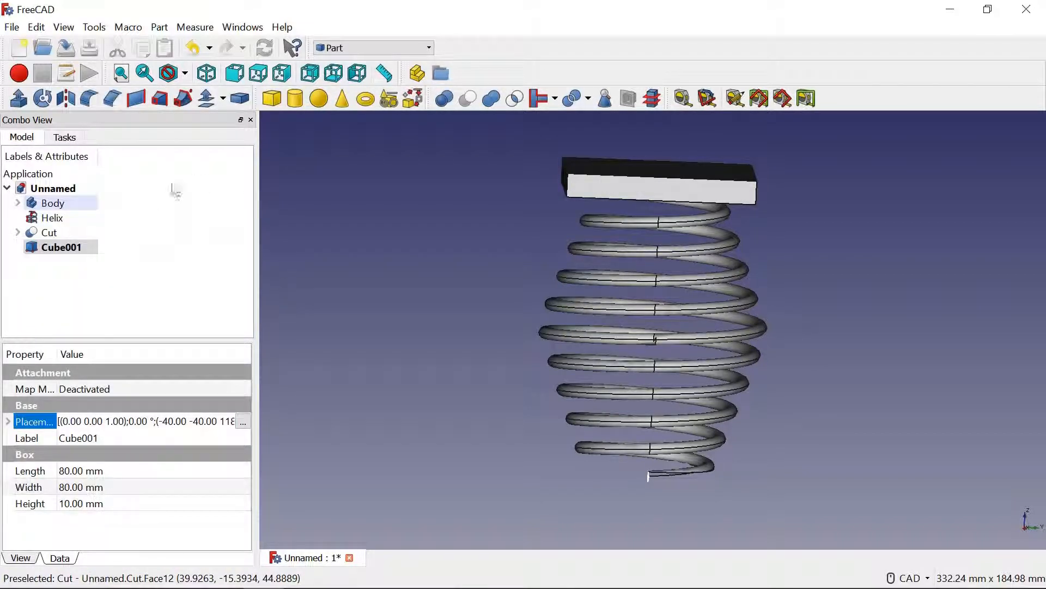
# - Cut the second cube from the trimmed spring to flatten its top end
pyautogui.click(55, 238)
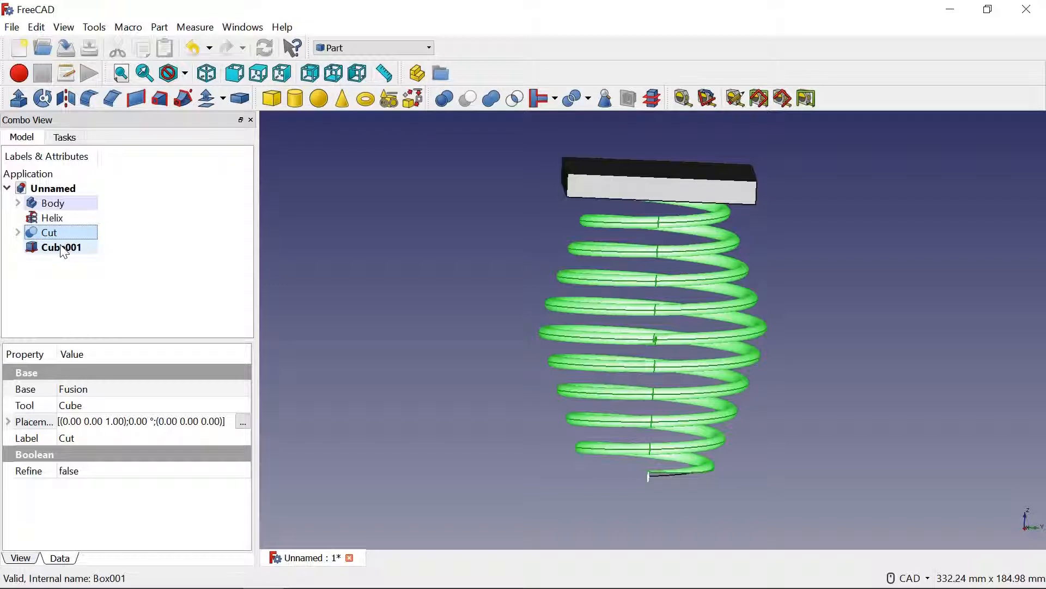
pyautogui.keyDown('ctrl'); pyautogui.click(61, 248); pyautogui.keyUp('ctrl')
pyautogui.click(469, 99)
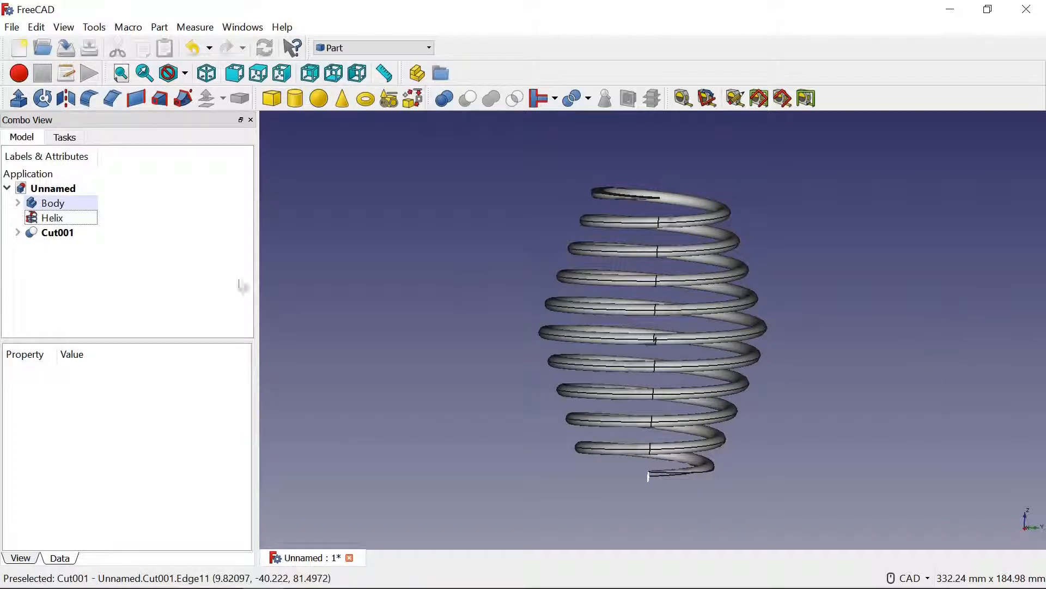
# - Hide the helix and the body's profile sketch, and display the spring in the Shaded draw style
pyautogui.click(64, 224)
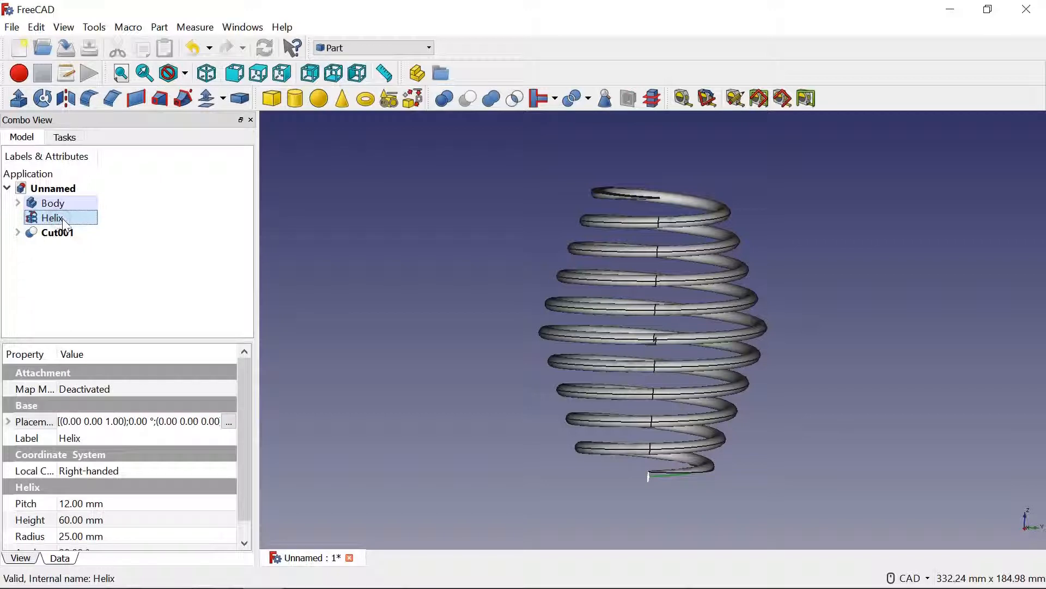
pyautogui.rightClick(63, 218)
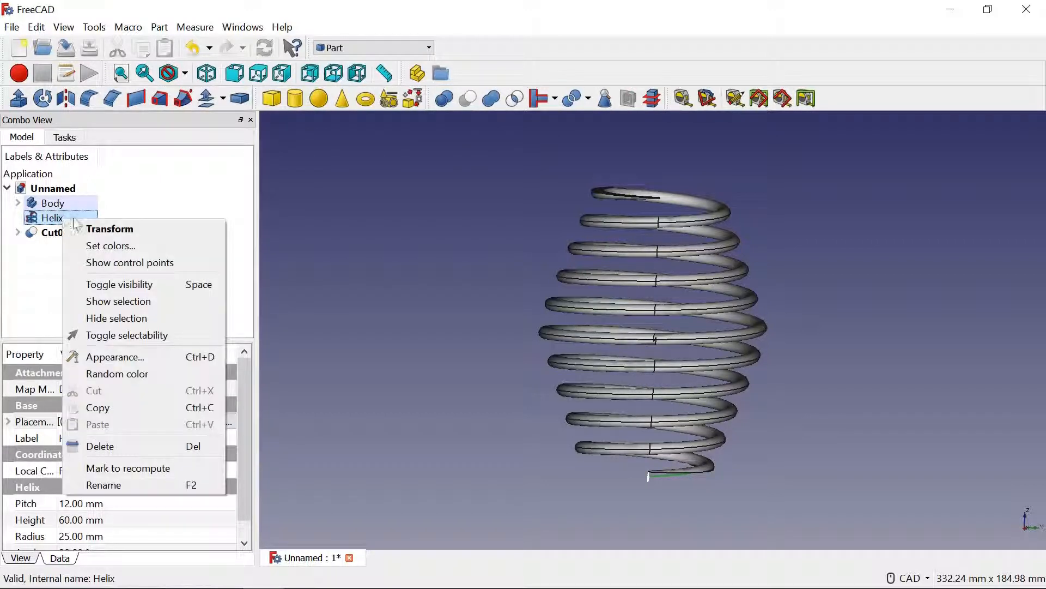
pyautogui.click(139, 284)
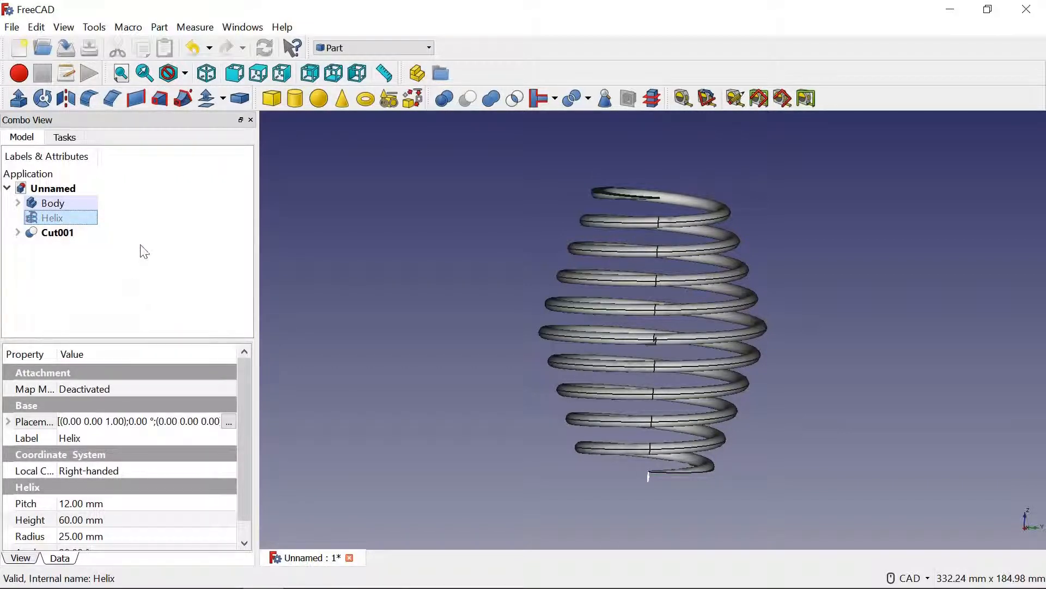
pyautogui.click(18, 203)
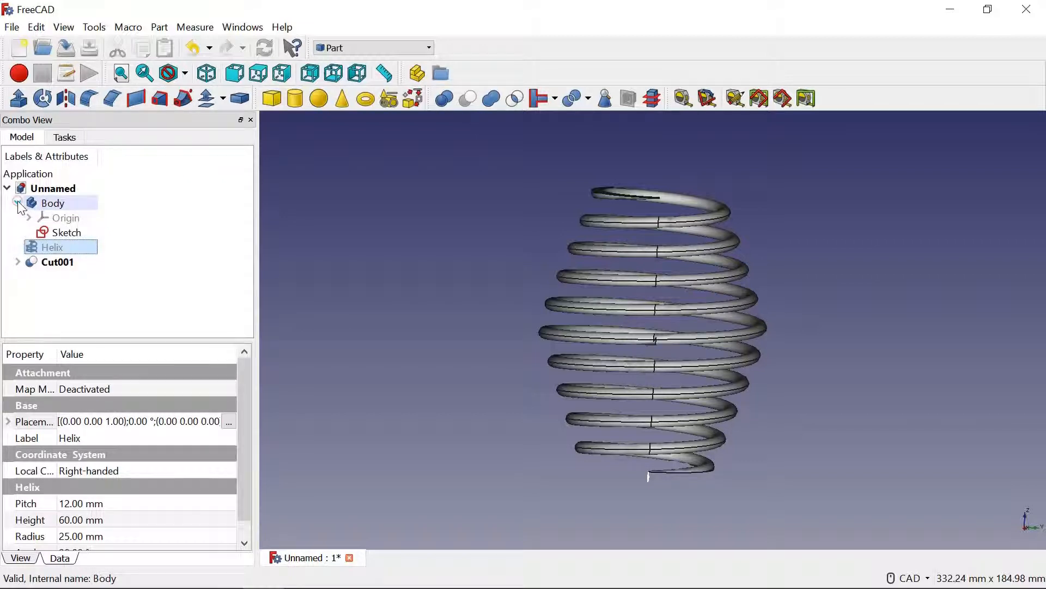
pyautogui.click(76, 239)
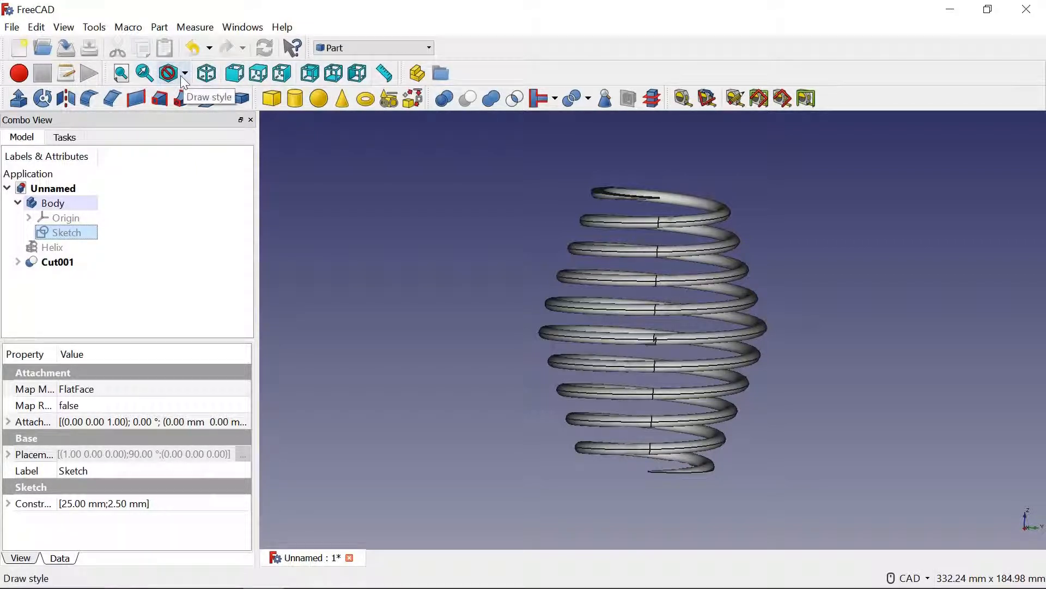
pyautogui.click(187, 75)
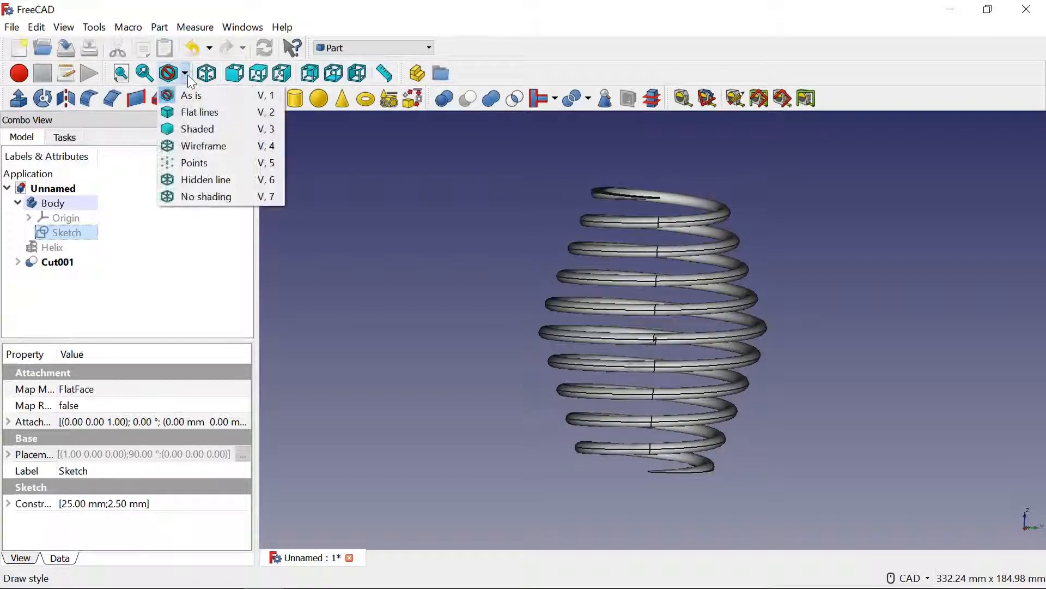
pyautogui.click(196, 129)
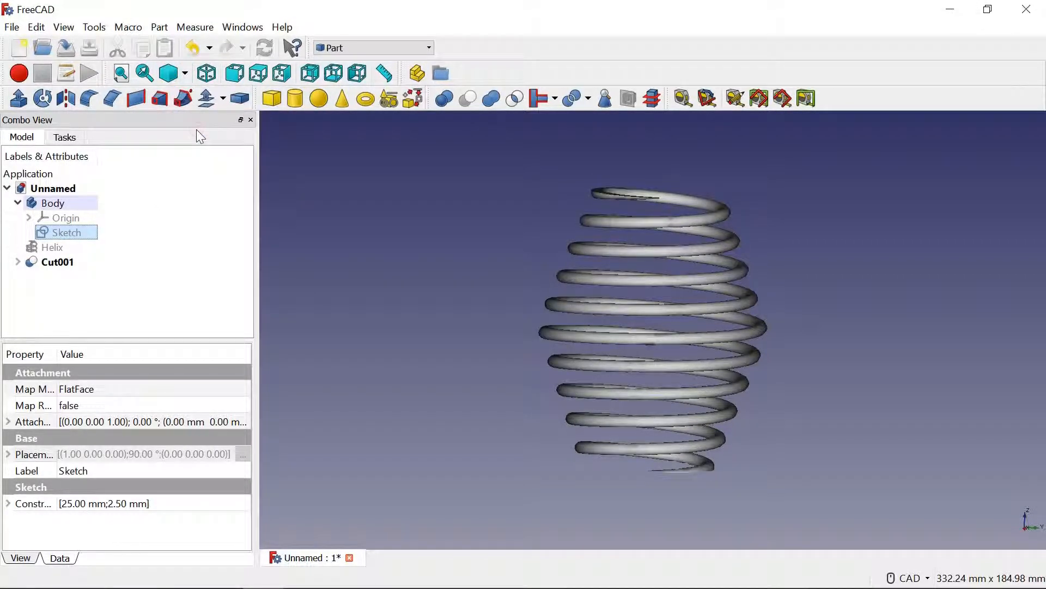